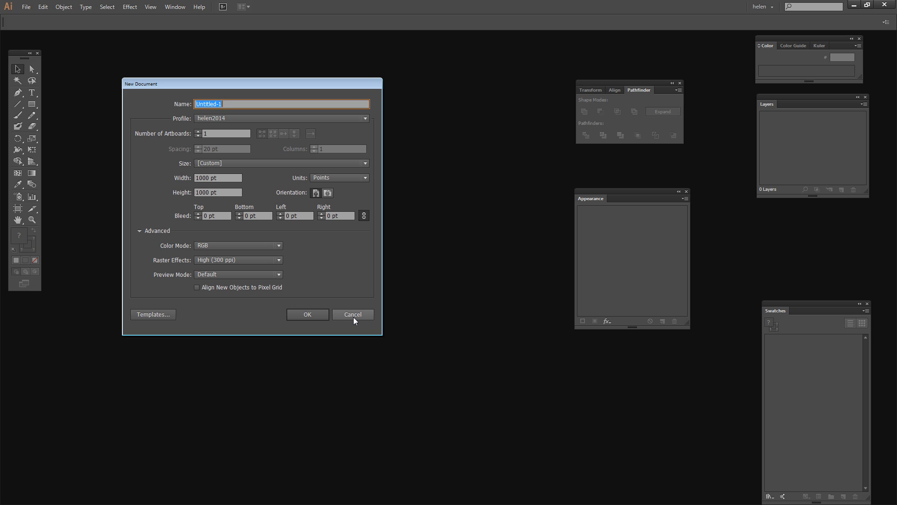
# - Create a 1000 x 1000 pt RGB document and float it in its own window with the whole artboard in view
pyautogui.click(307, 316)
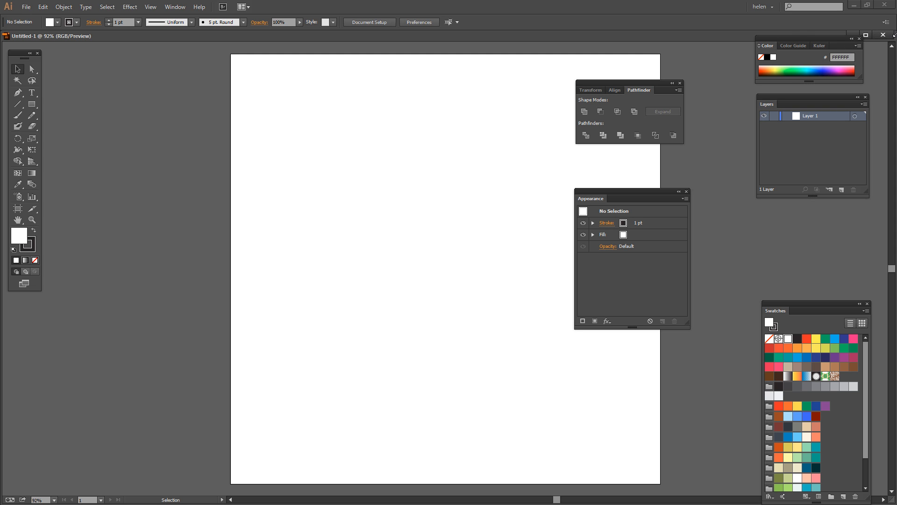
pyautogui.click(866, 35)
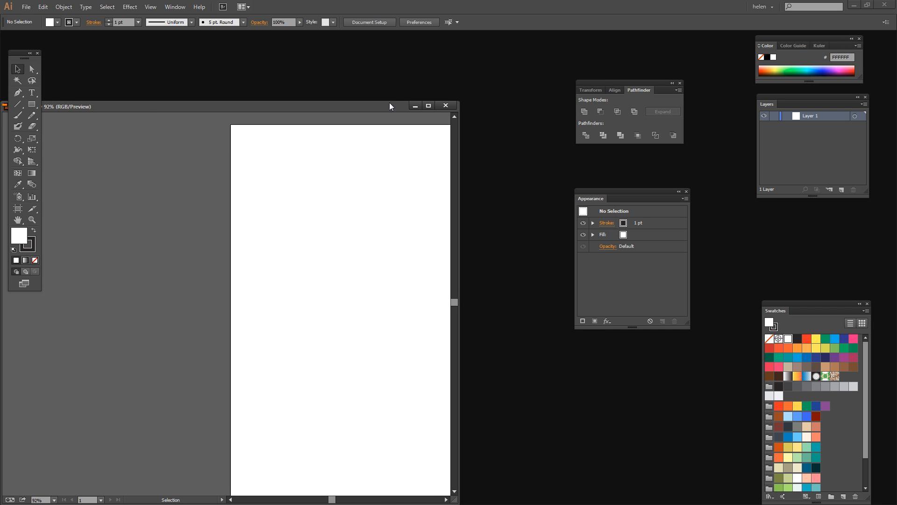
pyautogui.moveTo(369, 109); pyautogui.dragTo(422, 61)
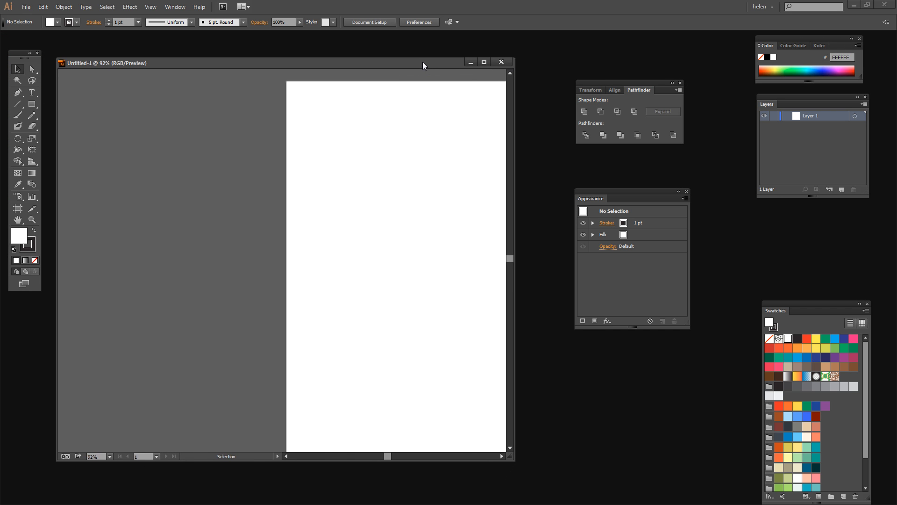
pyautogui.hotkey('ctrl', '0')
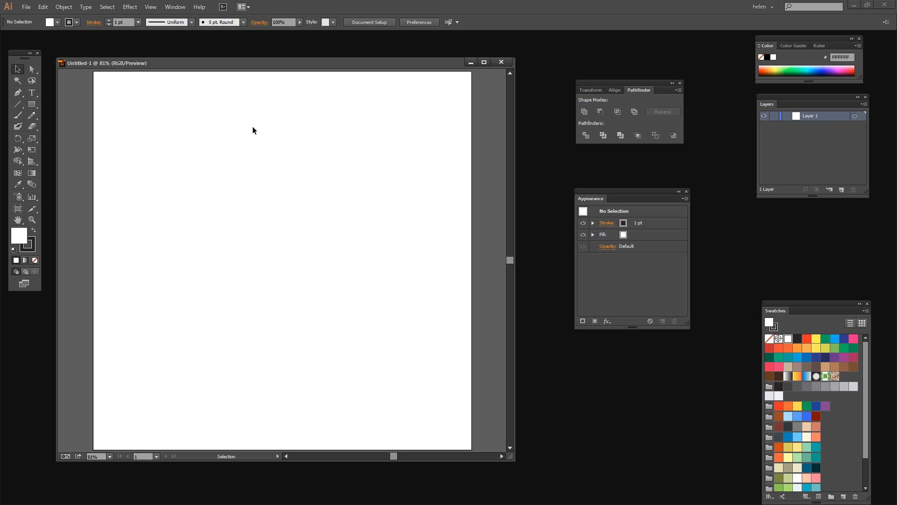
# - Draw a pink-filled ellipse about 167 x 162 pt and position it near the artboard's upper centre
pyautogui.click(32, 104)
pyautogui.click(63, 126)
pyautogui.moveTo(801, 307); pyautogui.dragTo(790, 215)
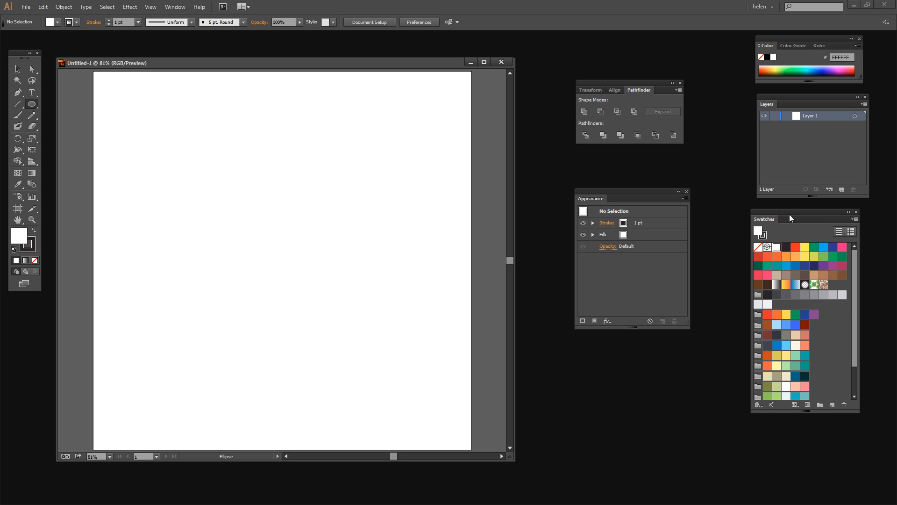
pyautogui.click(806, 386)
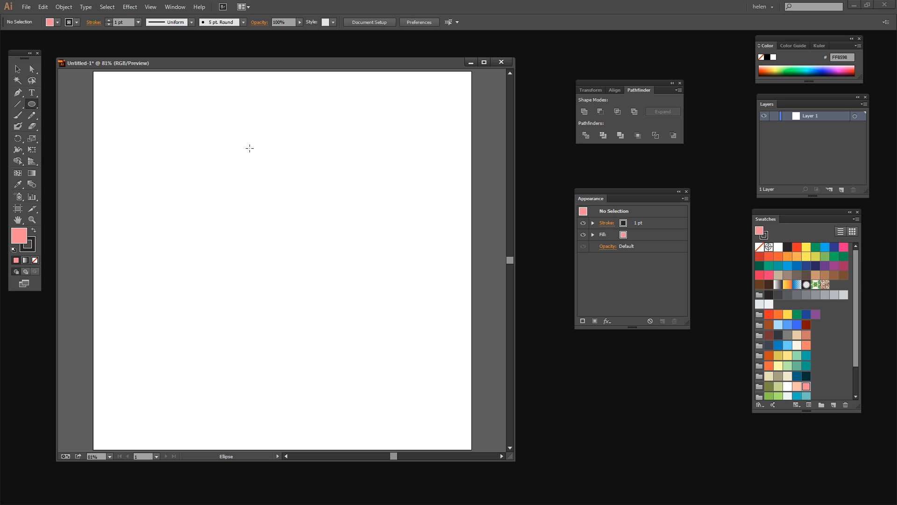
pyautogui.moveTo(214, 114); pyautogui.dragTo(277, 176)
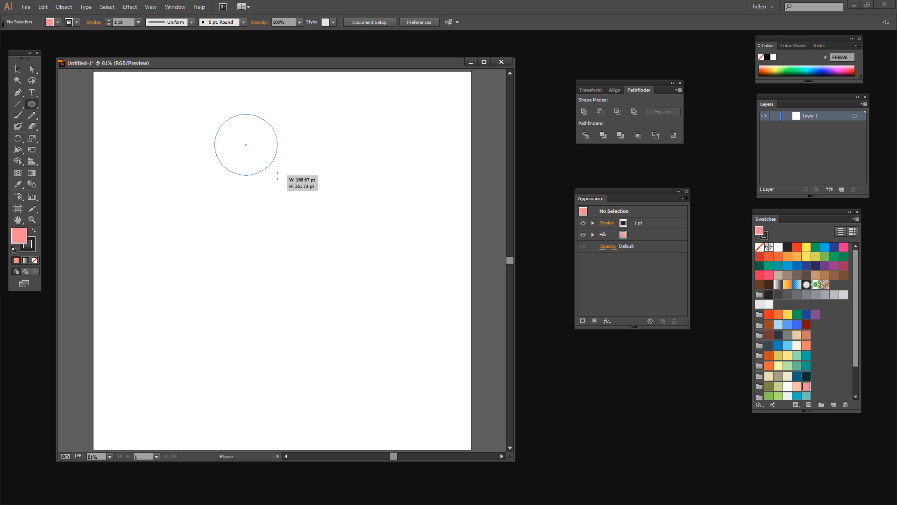
pyautogui.moveTo(278, 176); pyautogui.dragTo(279, 177)
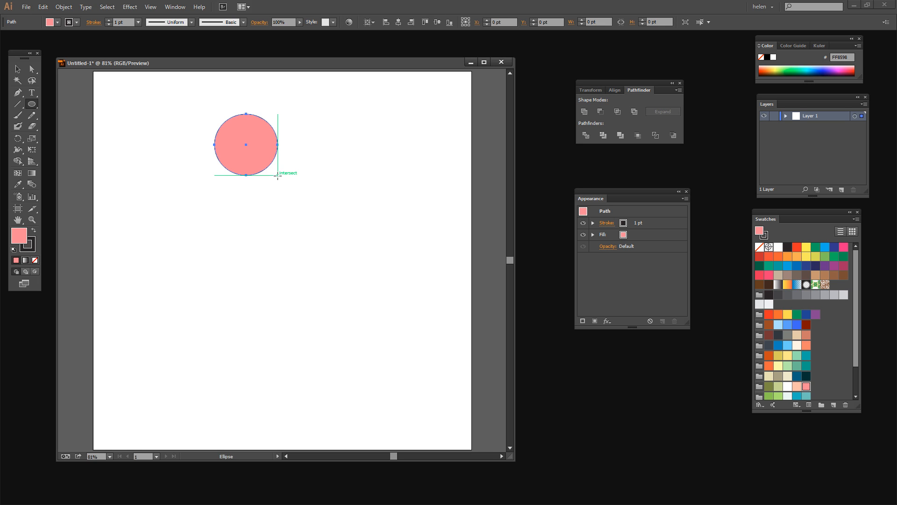
pyautogui.click(16, 70)
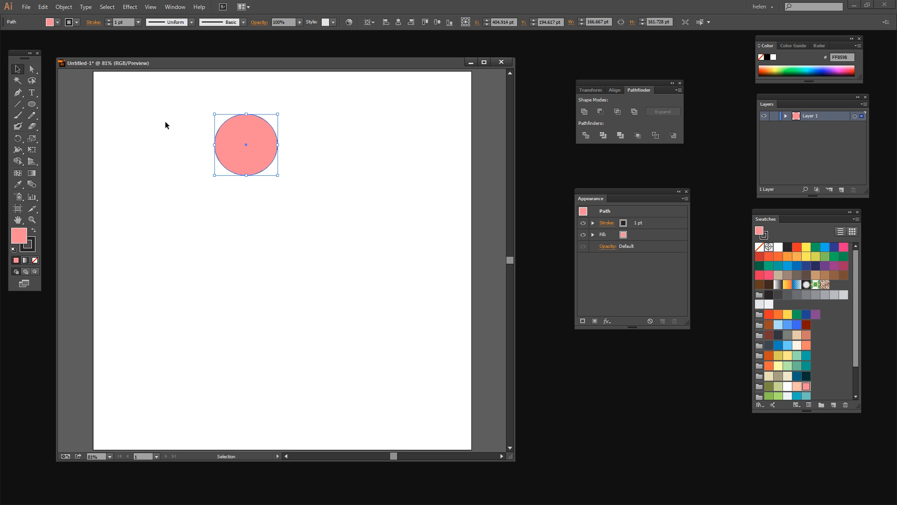
pyautogui.moveTo(221, 141); pyautogui.dragTo(252, 136)
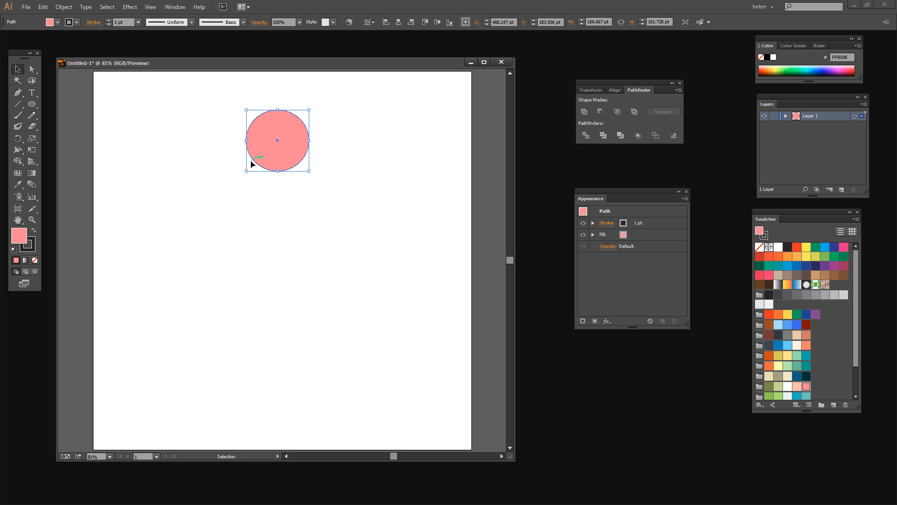
# - Draw four small pink circles about 73 pt across in a loose row below the large one
pyautogui.click(31, 104)
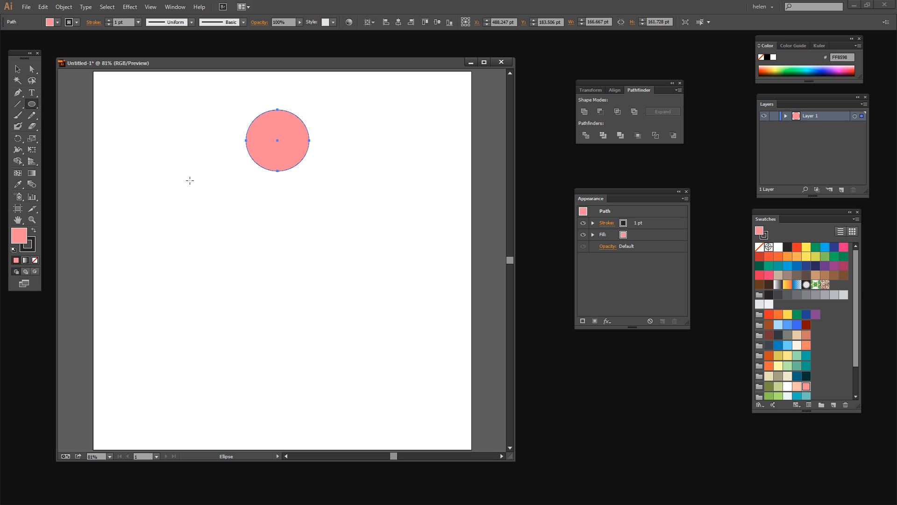
pyautogui.moveTo(189, 180); pyautogui.dragTo(335, 234)
pyautogui.click(17, 68)
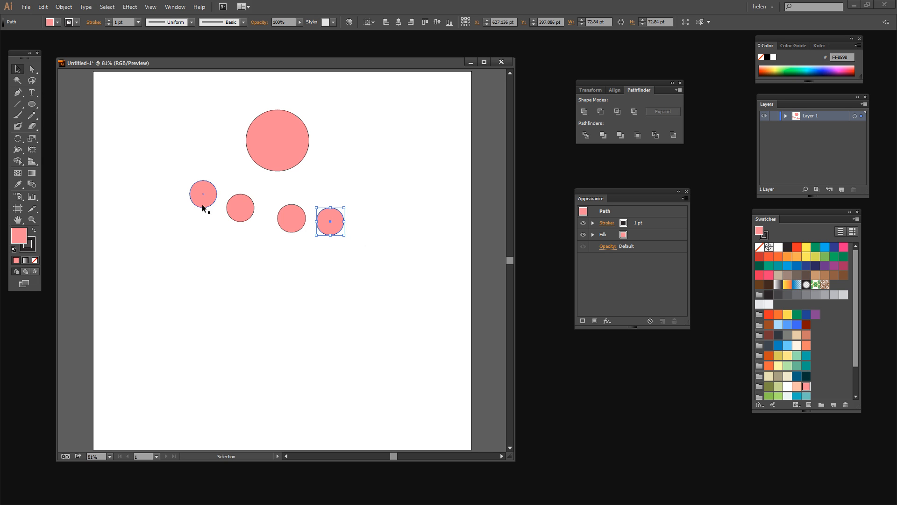
# - Arrange the four small circles side by side so they overlap the large circle's lower edge
pyautogui.moveTo(203, 208); pyautogui.dragTo(249, 171)
pyautogui.moveTo(247, 212); pyautogui.dragTo(274, 179)
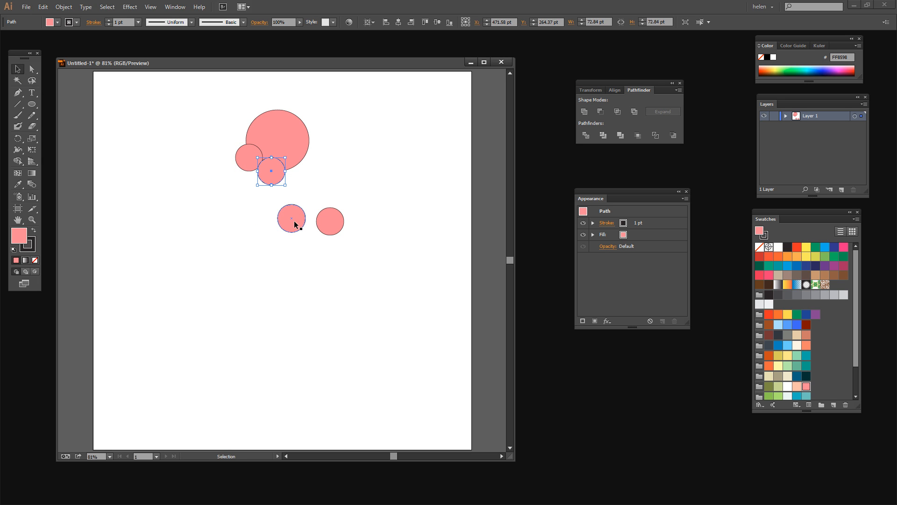
pyautogui.moveTo(296, 224); pyautogui.dragTo(299, 177)
pyautogui.moveTo(249, 164); pyautogui.dragTo(283, 177)
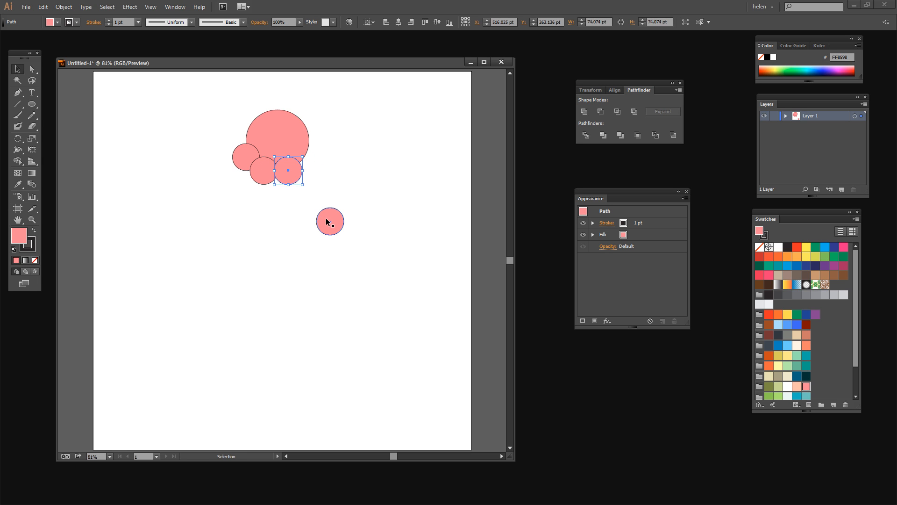
pyautogui.moveTo(326, 217); pyautogui.dragTo(308, 158)
pyautogui.click(325, 201)
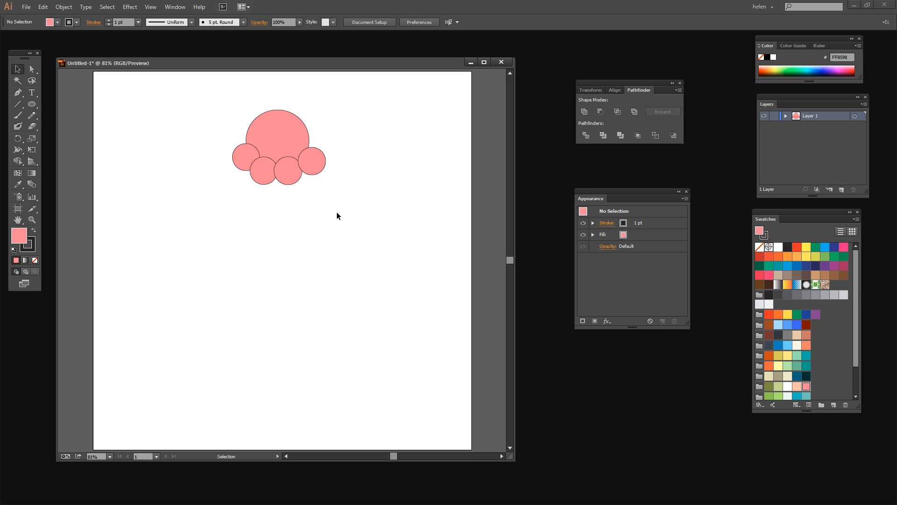
# - Merge all five pink circles into one shape with Pathfinder Unite and shift it slightly upward
pyautogui.moveTo(337, 212); pyautogui.dragTo(203, 91)
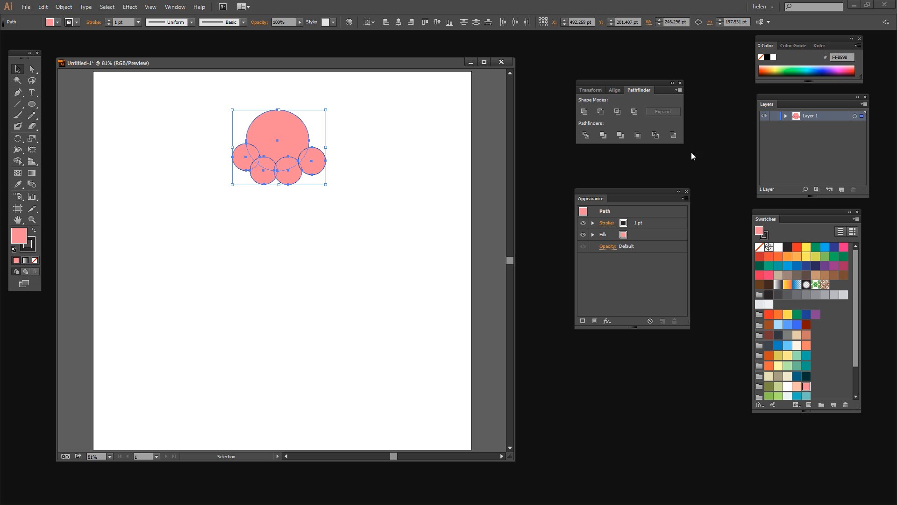
pyautogui.click(176, 8)
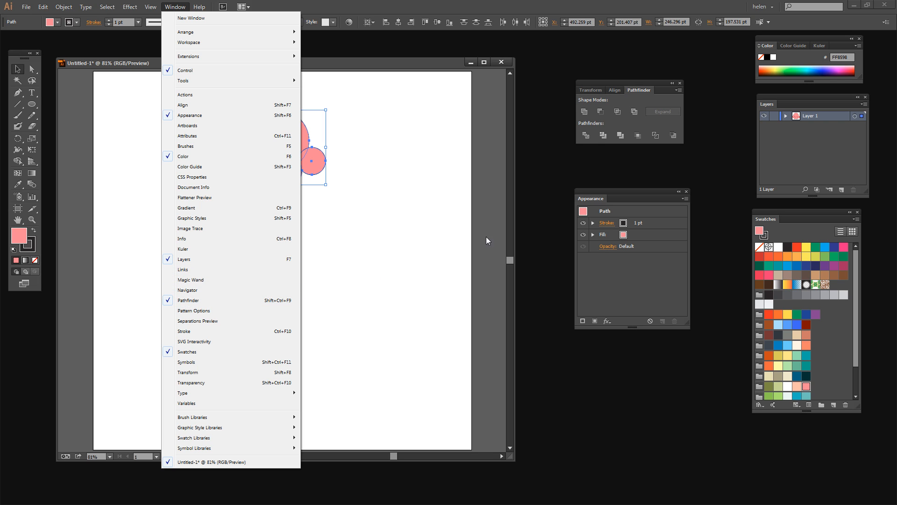
pyautogui.click(635, 88)
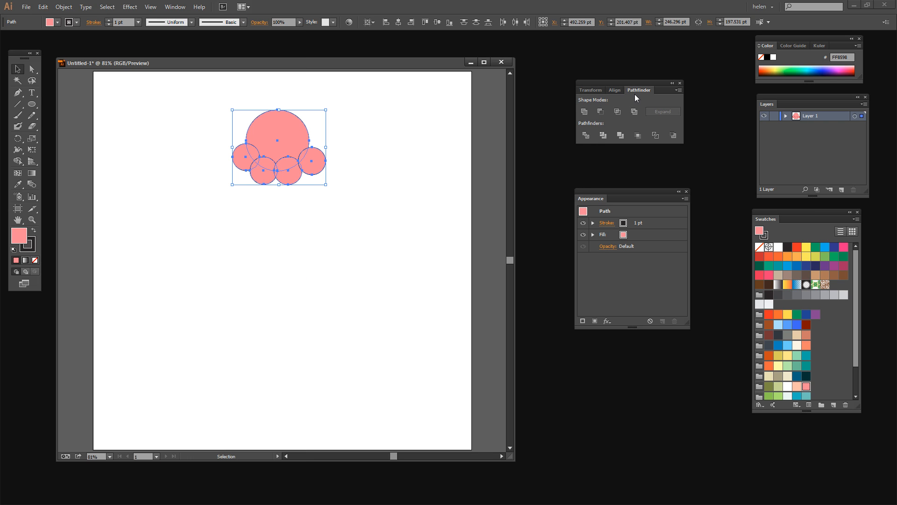
pyautogui.click(584, 112)
pyautogui.moveTo(294, 173); pyautogui.dragTo(291, 166)
pyautogui.click(322, 185)
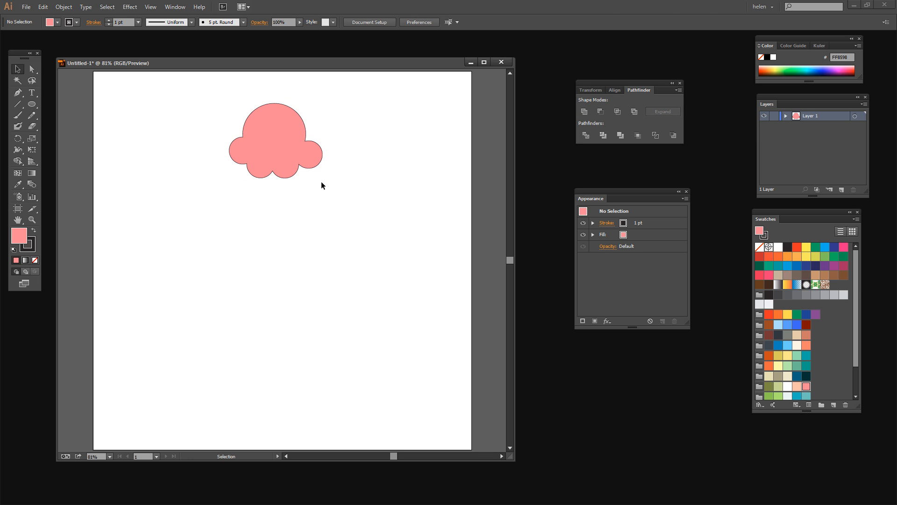
# - Set the merged pink shape's stroke weight to 3 pt
pyautogui.click(255, 151)
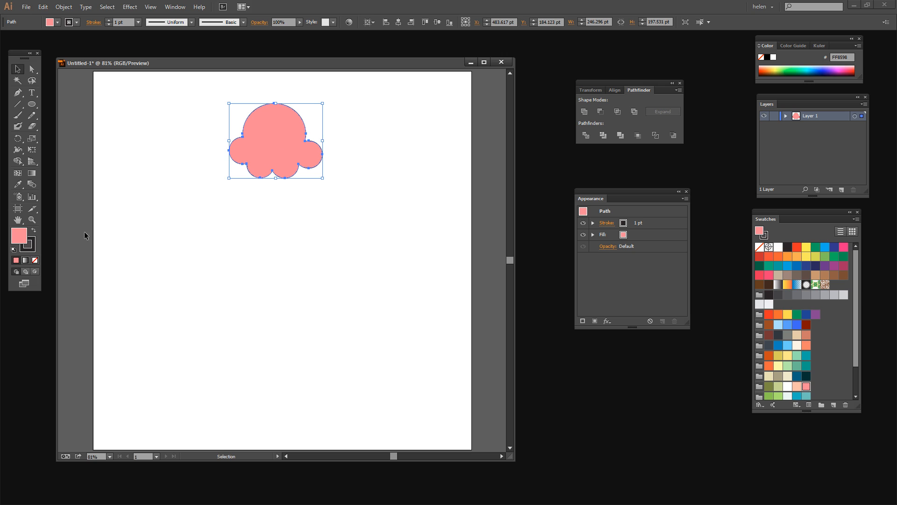
pyautogui.click(31, 247)
pyautogui.click(110, 20)
pyautogui.click(111, 21)
pyautogui.click(293, 204)
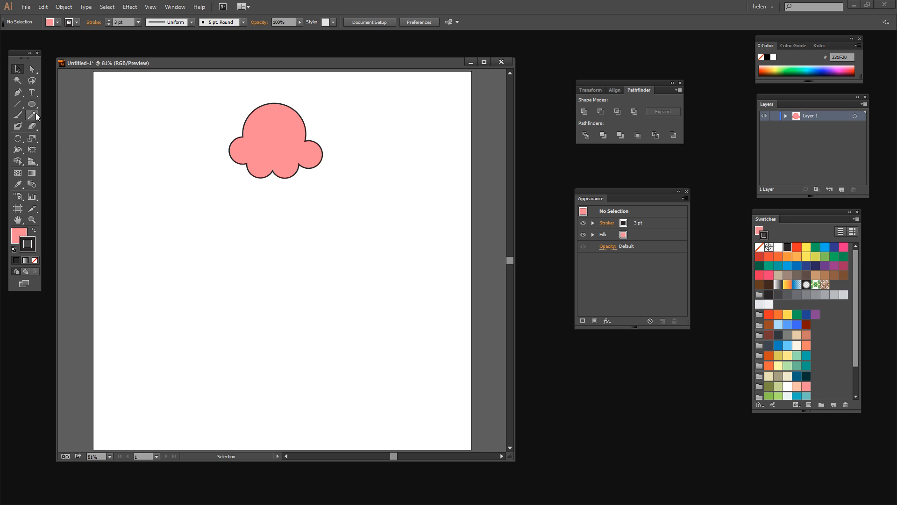
# - With the Pen tool, draw a closed orange-filled dripping shape with four rounded drips over the pink shape's lower part
pyautogui.click(17, 92)
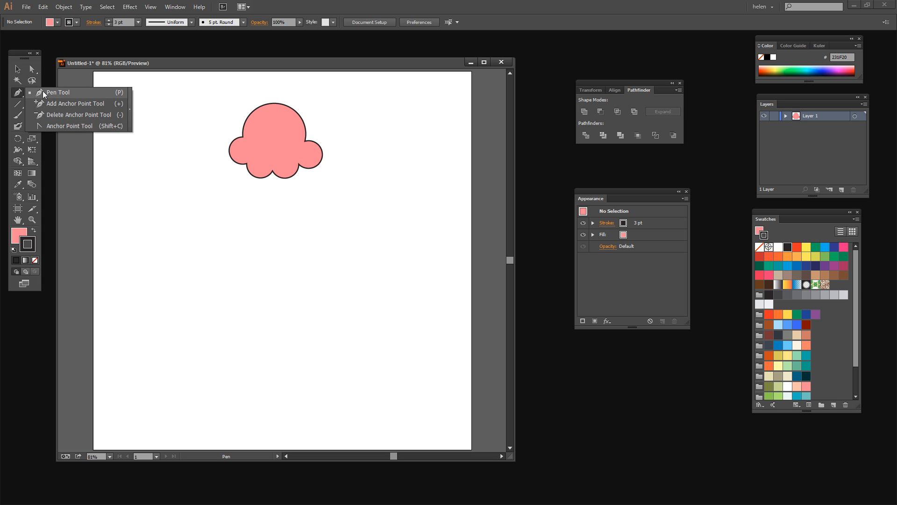
pyautogui.click(20, 236)
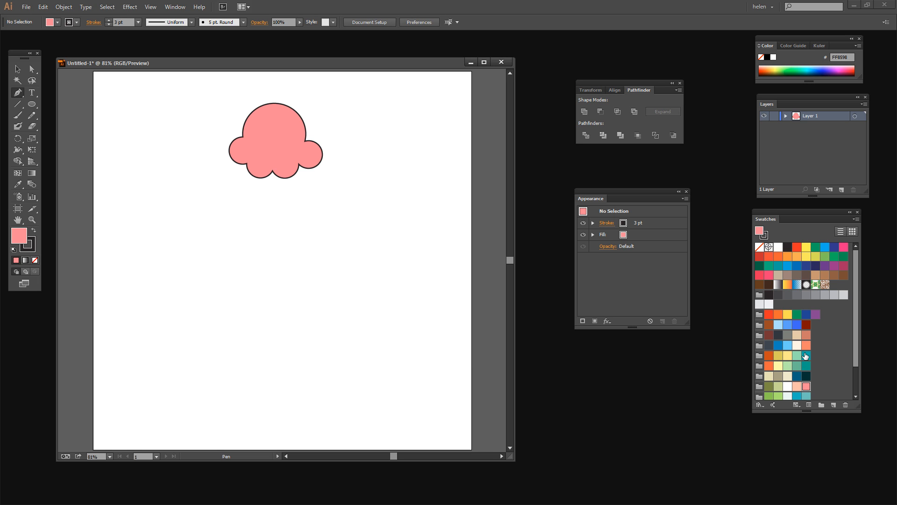
pyautogui.click(777, 314)
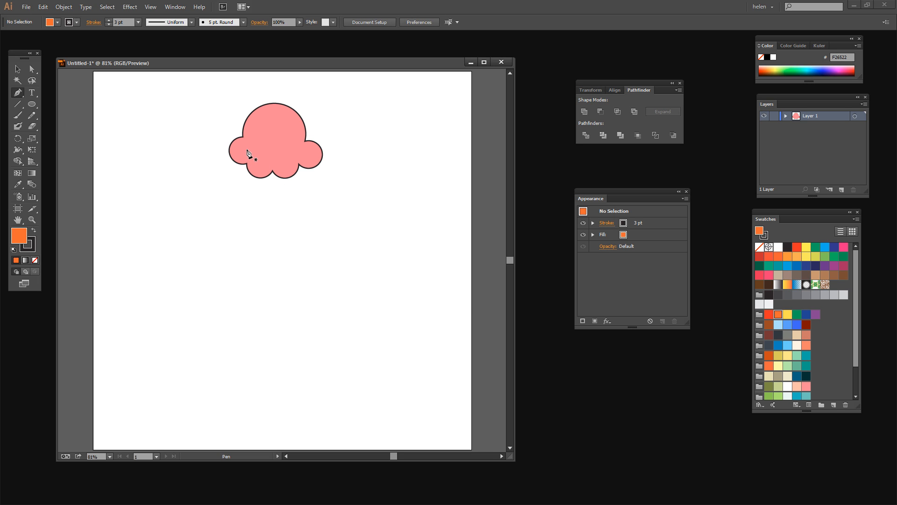
pyautogui.moveTo(247, 149); pyautogui.dragTo(209, 173)
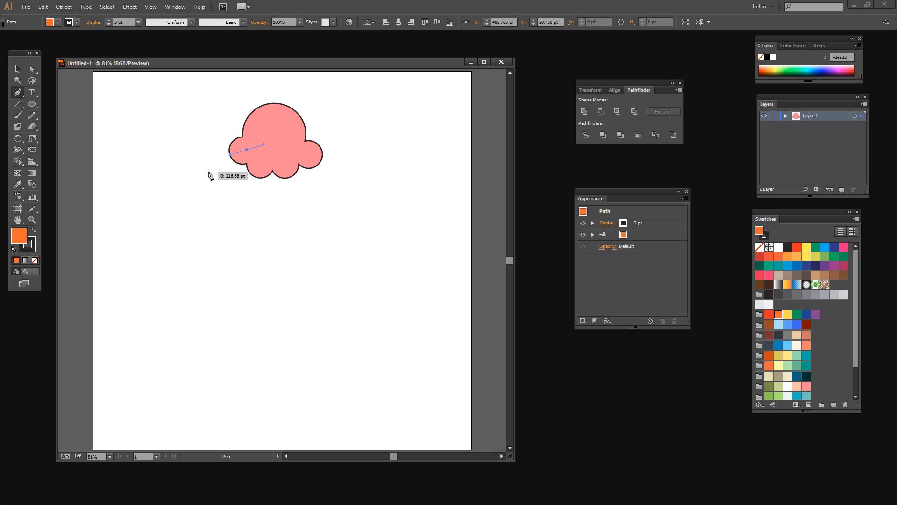
pyautogui.click(224, 231)
pyautogui.moveTo(223, 230); pyautogui.dragTo(226, 293)
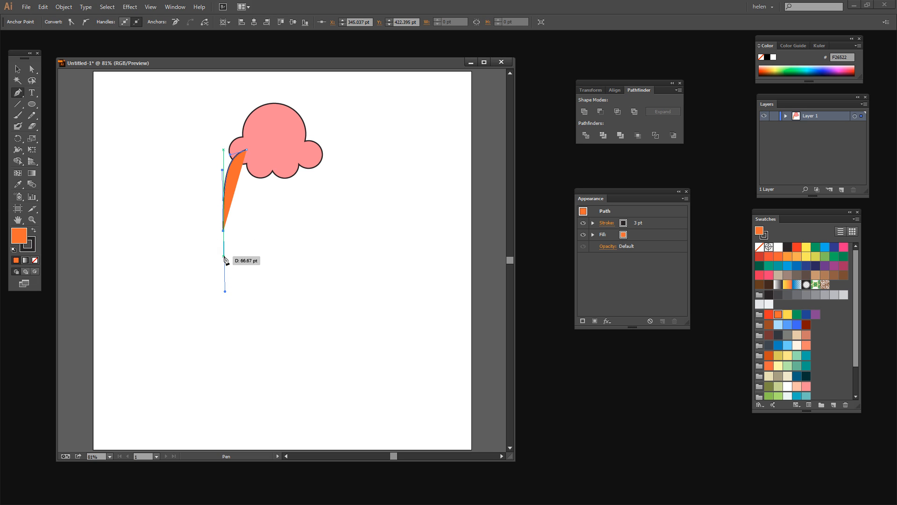
pyautogui.moveTo(238, 230); pyautogui.dragTo(329, 237)
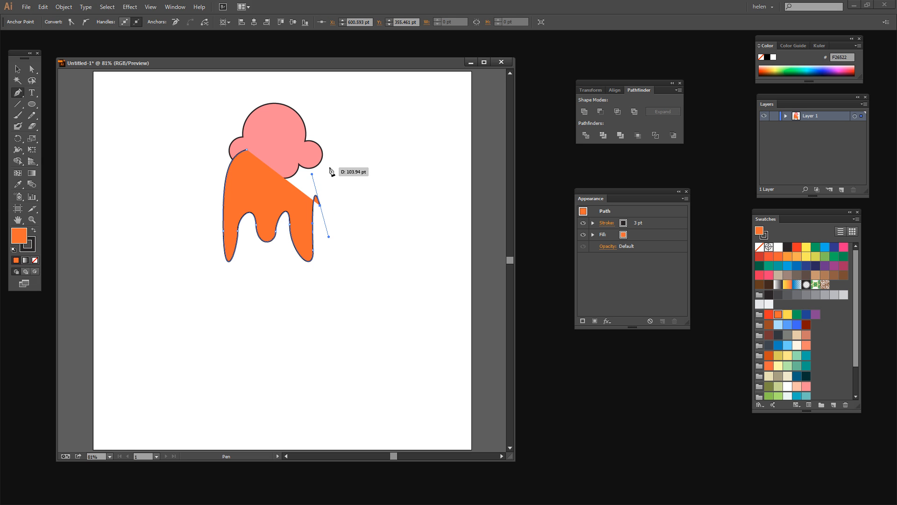
pyautogui.moveTo(335, 205); pyautogui.dragTo(337, 186)
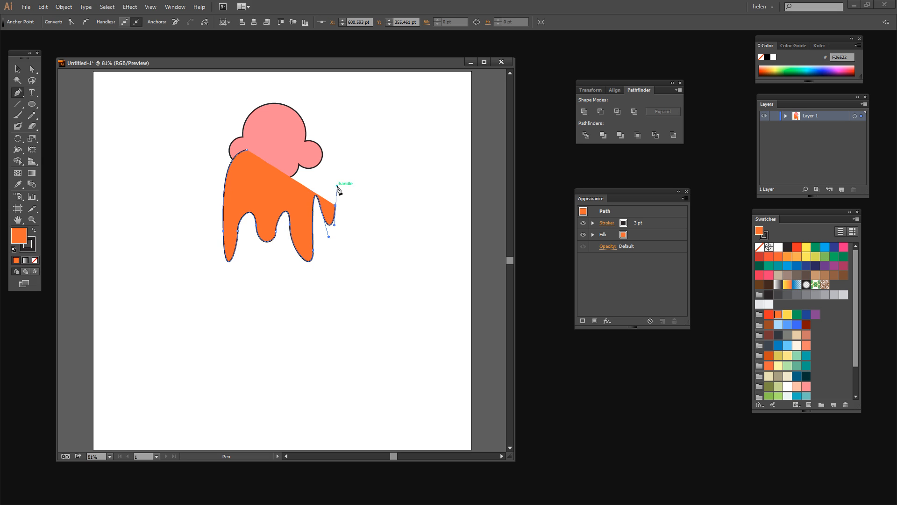
pyautogui.click(303, 147)
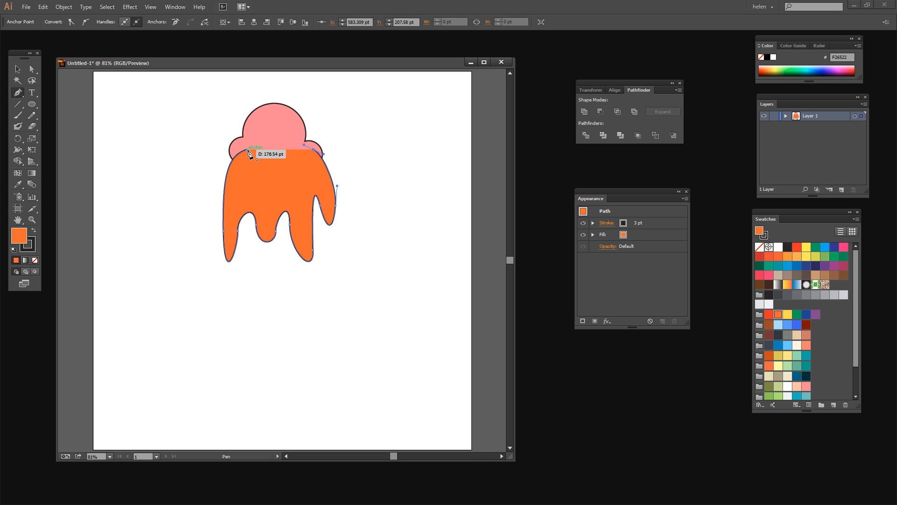
pyautogui.click(248, 150)
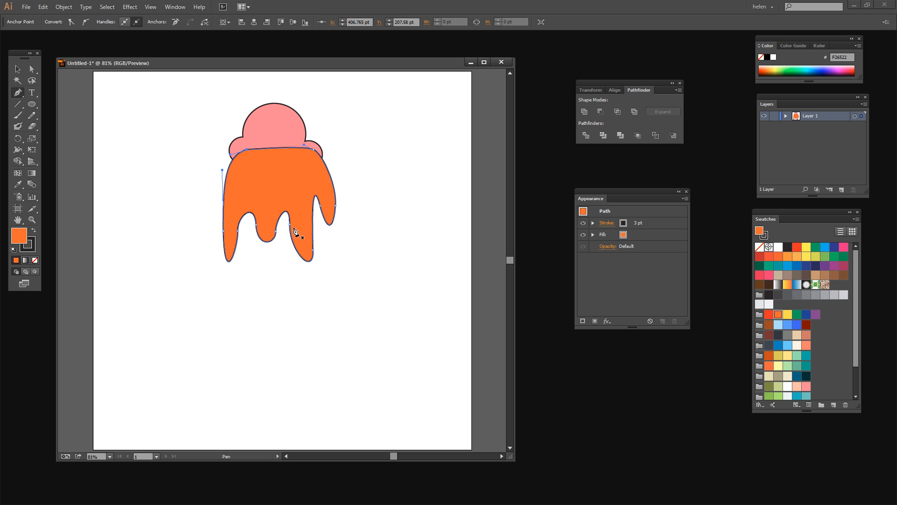
pyautogui.click(17, 69)
pyautogui.click(299, 292)
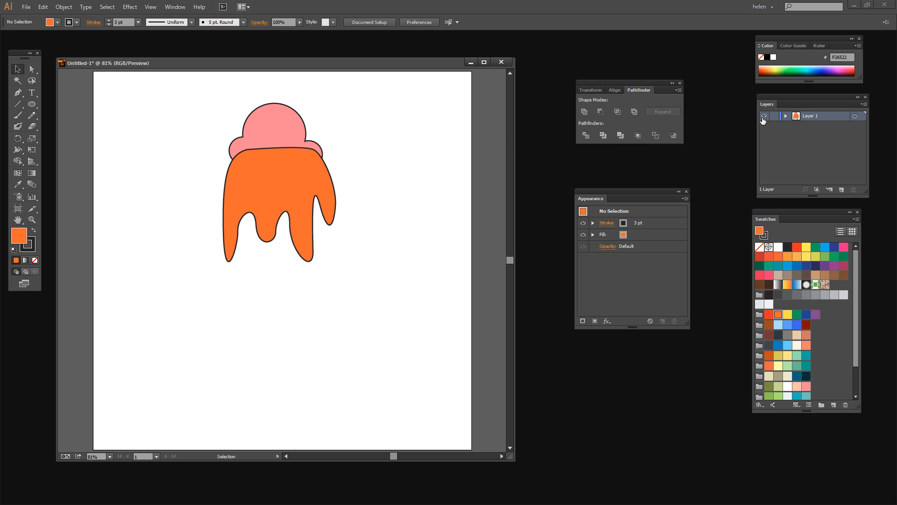
# - Expand Layer 1 and move the orange dripping path below the pink path in the stacking order
pyautogui.click(786, 115)
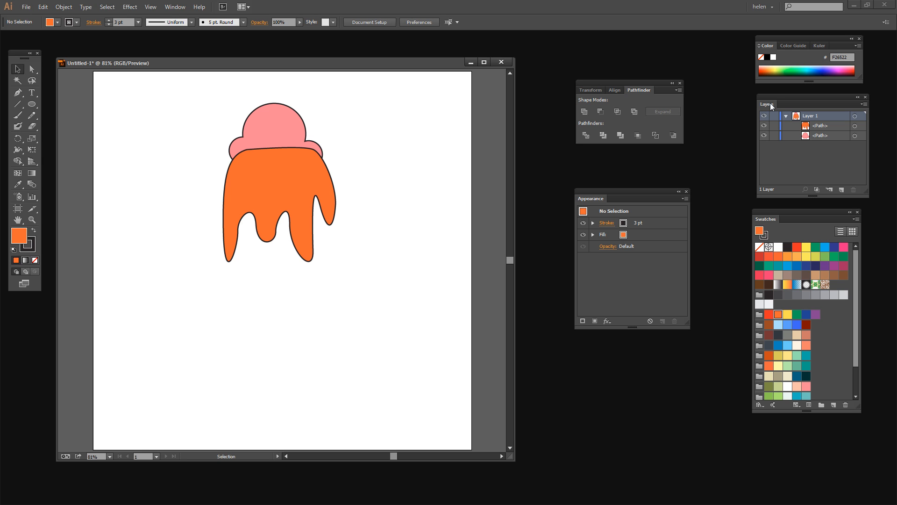
pyautogui.click(174, 7)
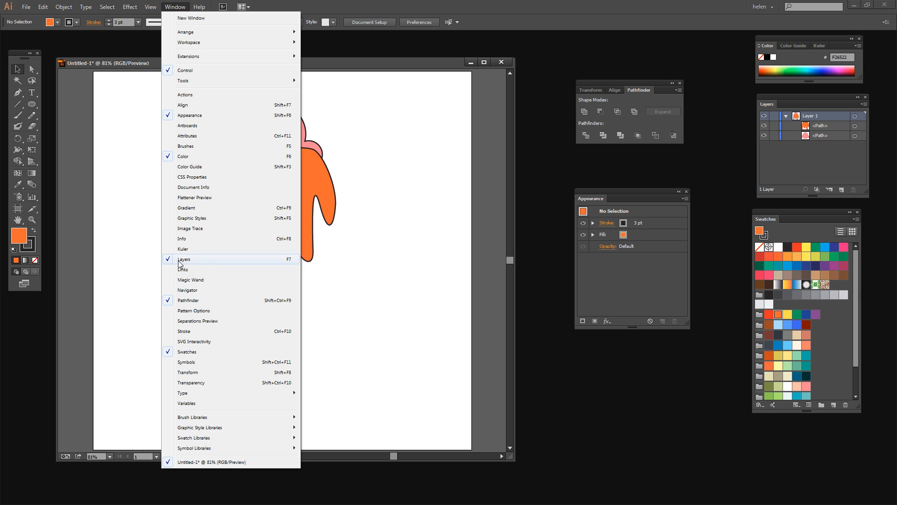
pyautogui.click(787, 167)
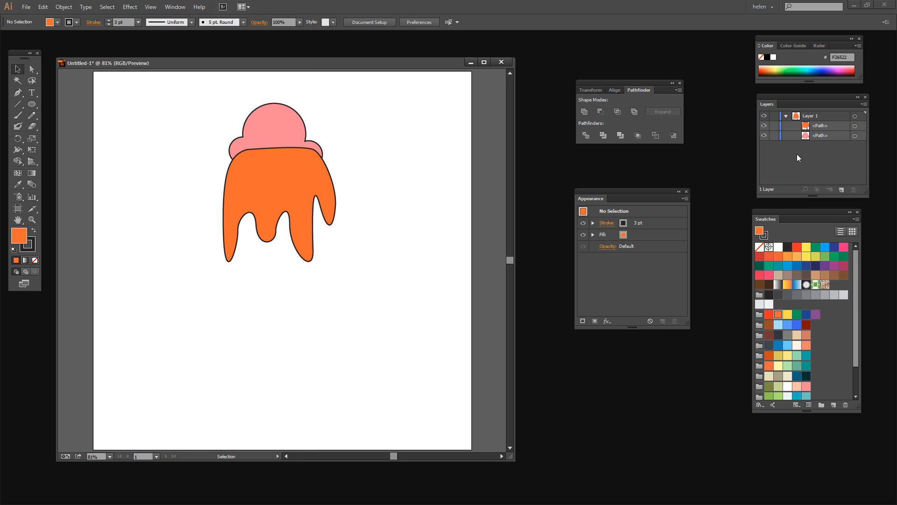
pyautogui.click(805, 126)
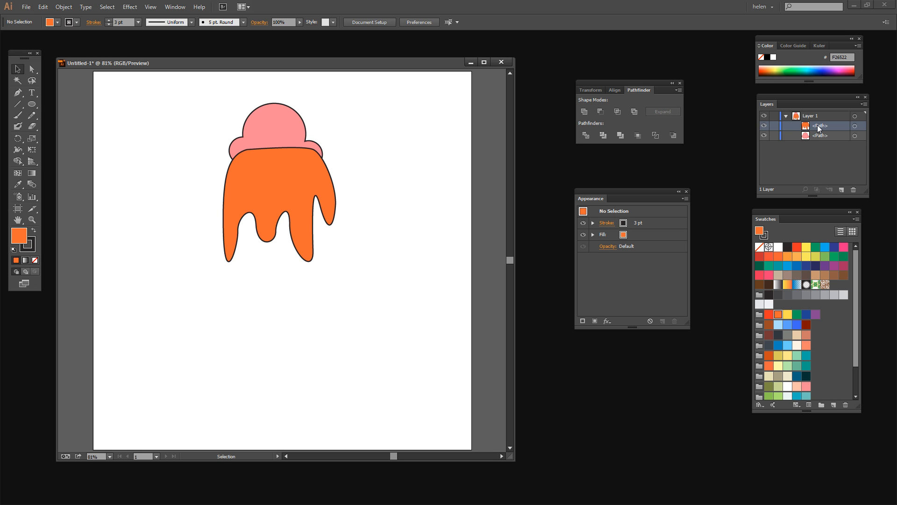
pyautogui.moveTo(817, 125); pyautogui.dragTo(818, 139)
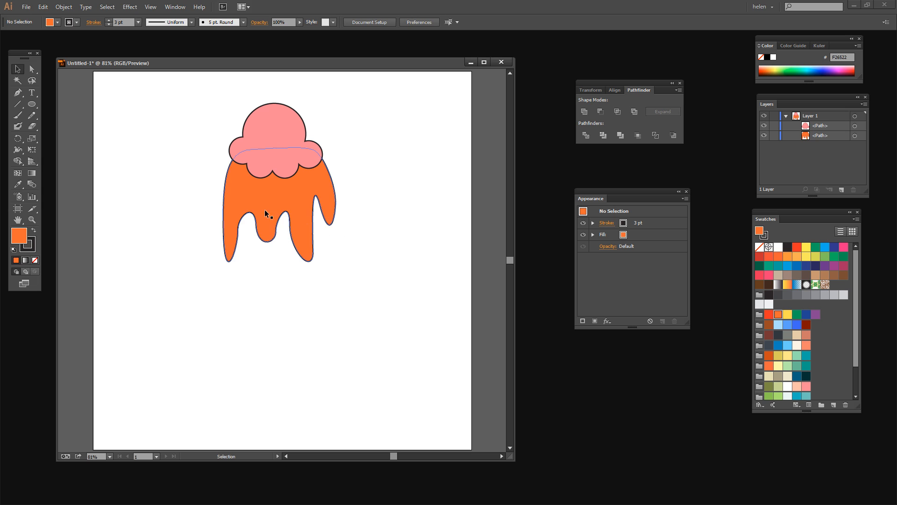
pyautogui.click(252, 209)
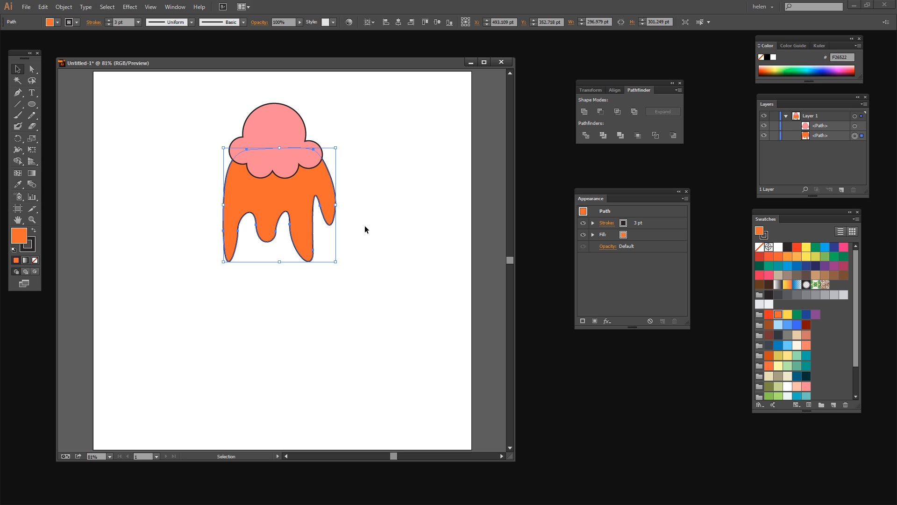
pyautogui.click(373, 173)
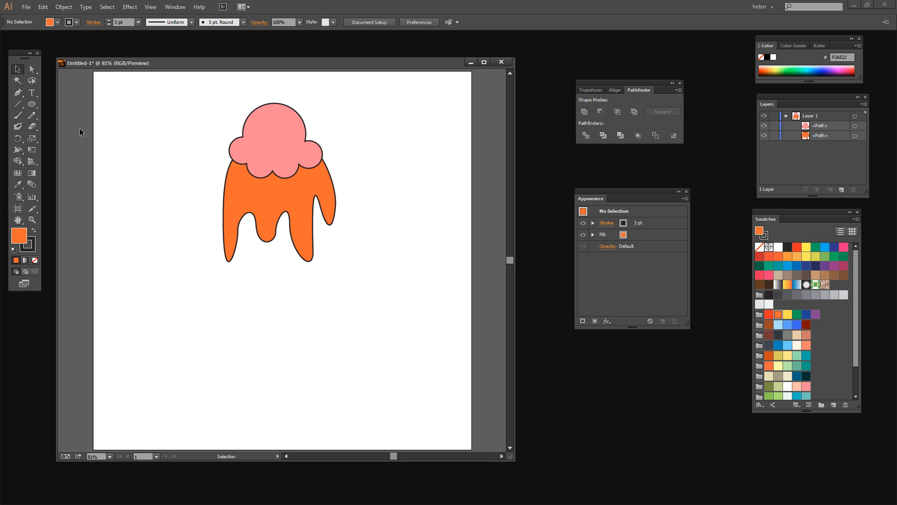
# - With Direct Selection, shorten the orange shape's leftmost drip and shift the anchors of the other drips inward to slim the shape
pyautogui.click(30, 69)
pyautogui.click(238, 231)
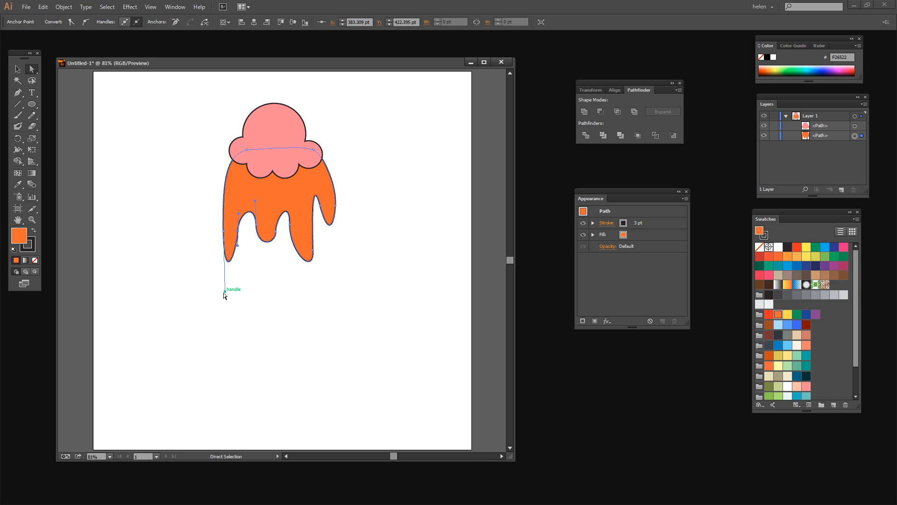
pyautogui.moveTo(225, 292); pyautogui.dragTo(223, 273)
pyautogui.click(256, 225)
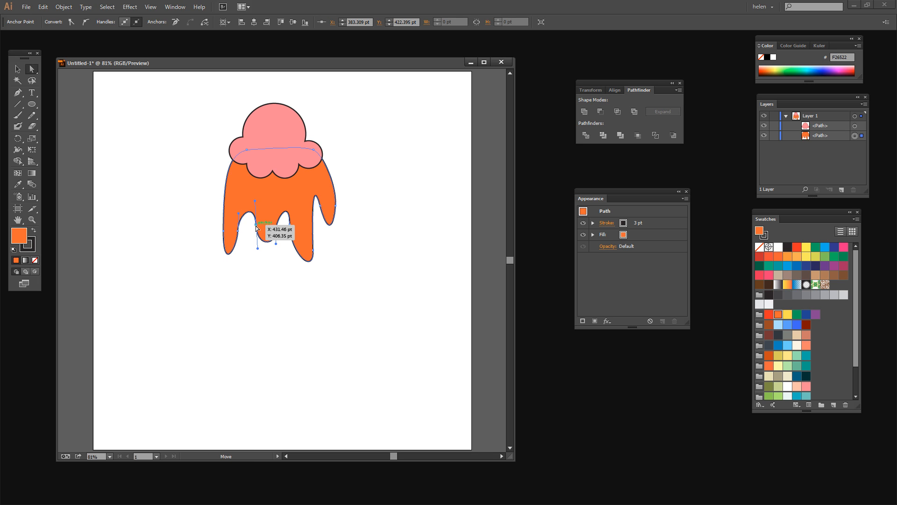
pyautogui.moveTo(256, 227); pyautogui.dragTo(286, 225)
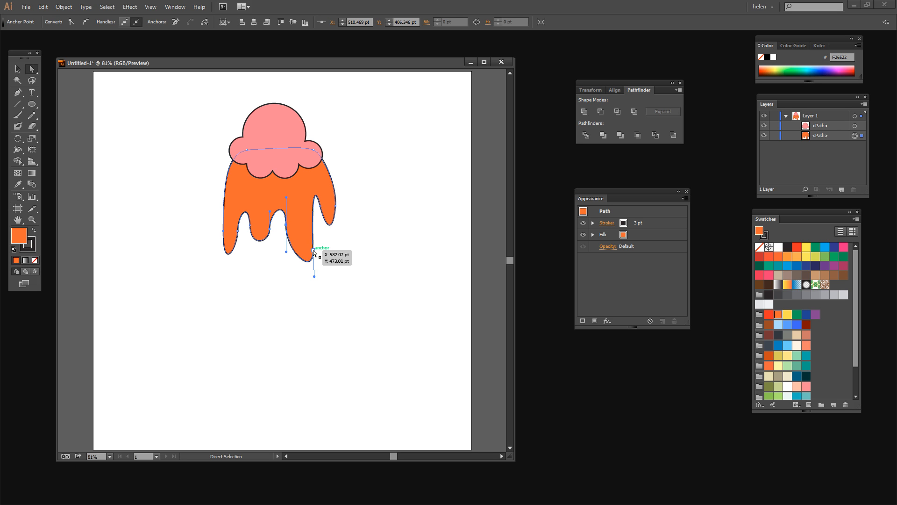
pyautogui.moveTo(336, 207); pyautogui.dragTo(333, 187)
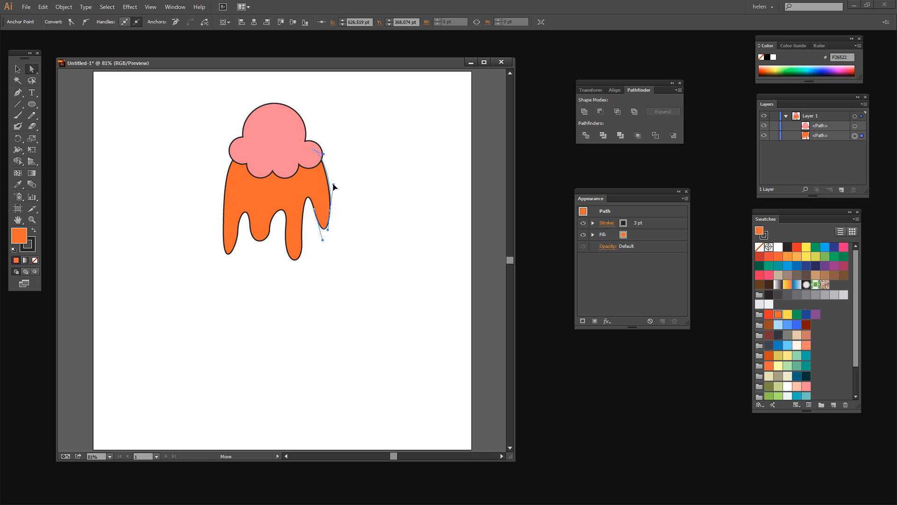
pyautogui.click(326, 268)
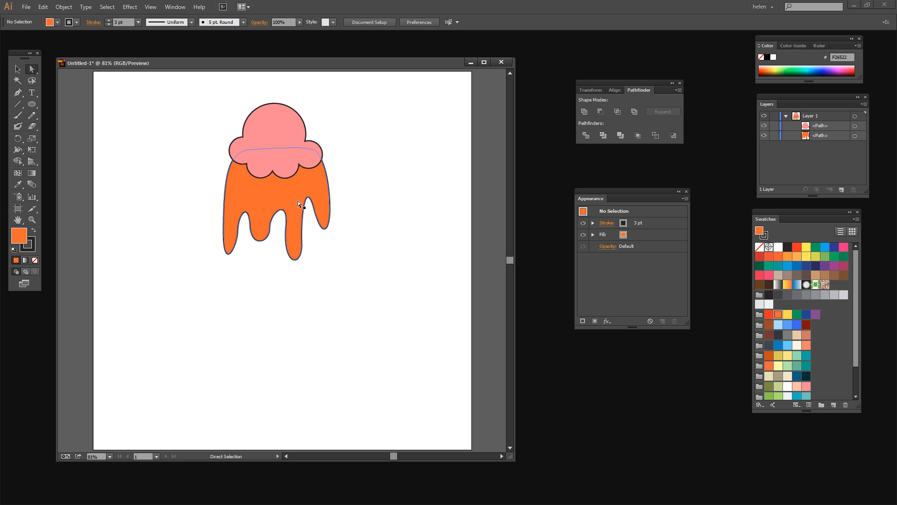
# - Fine-tune the anchors and handles of the two right-hand drips, lowering the gap between them and narrowing the longer drip
pyautogui.click(303, 229)
pyautogui.moveTo(302, 240); pyautogui.dragTo(302, 244)
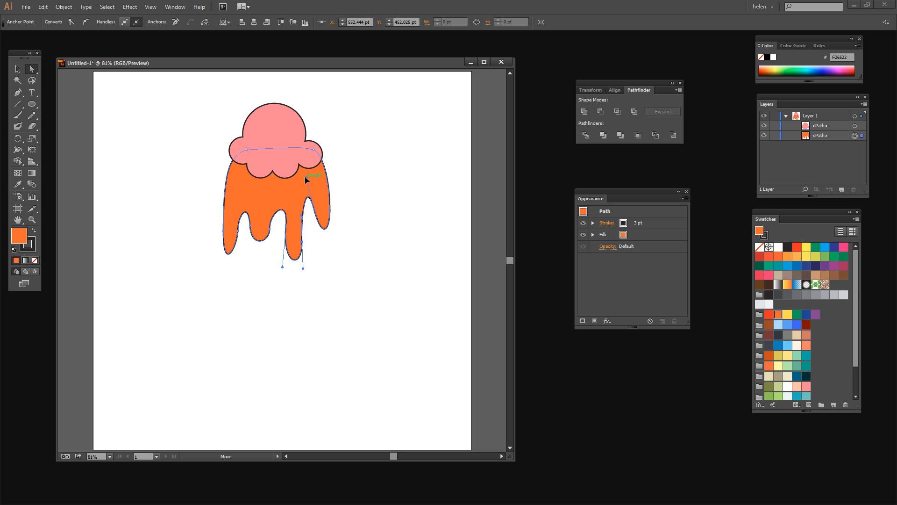
pyautogui.click(321, 230)
pyautogui.moveTo(309, 200); pyautogui.dragTo(311, 219)
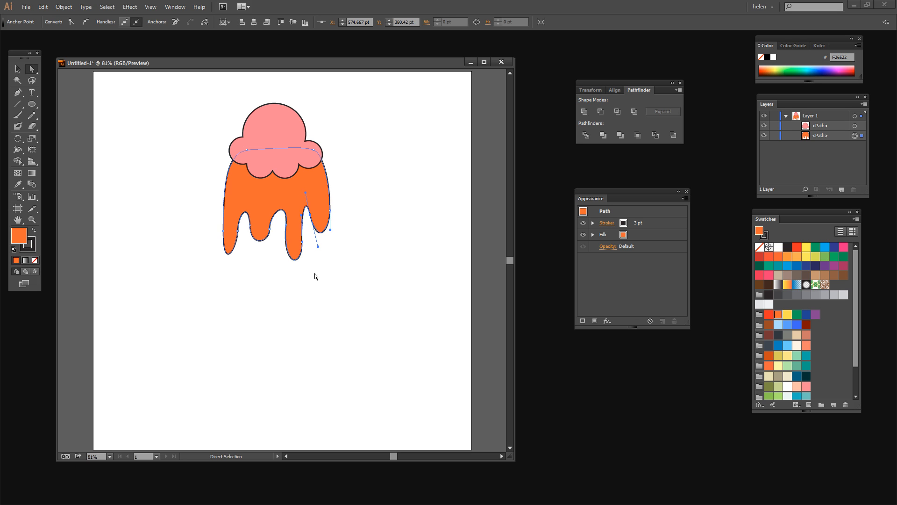
pyautogui.click(314, 274)
pyautogui.click(271, 230)
pyautogui.moveTo(287, 199); pyautogui.dragTo(284, 200)
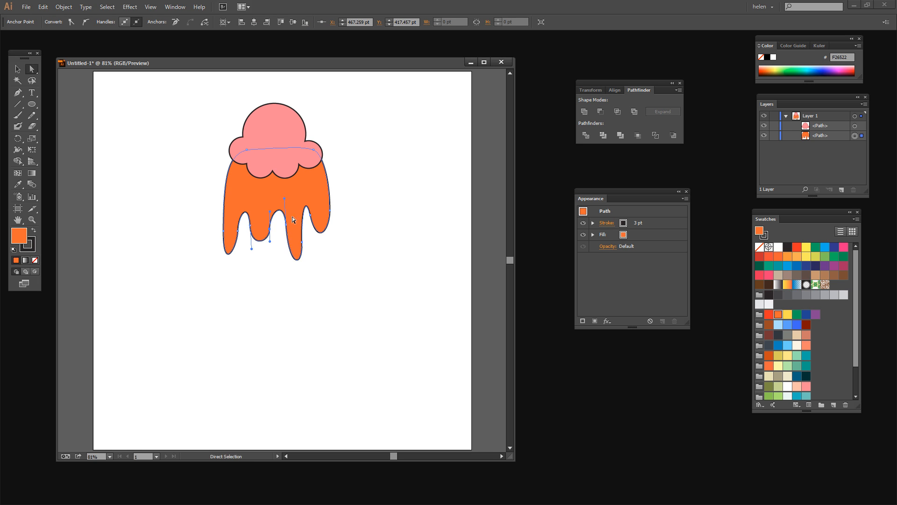
pyautogui.click(341, 293)
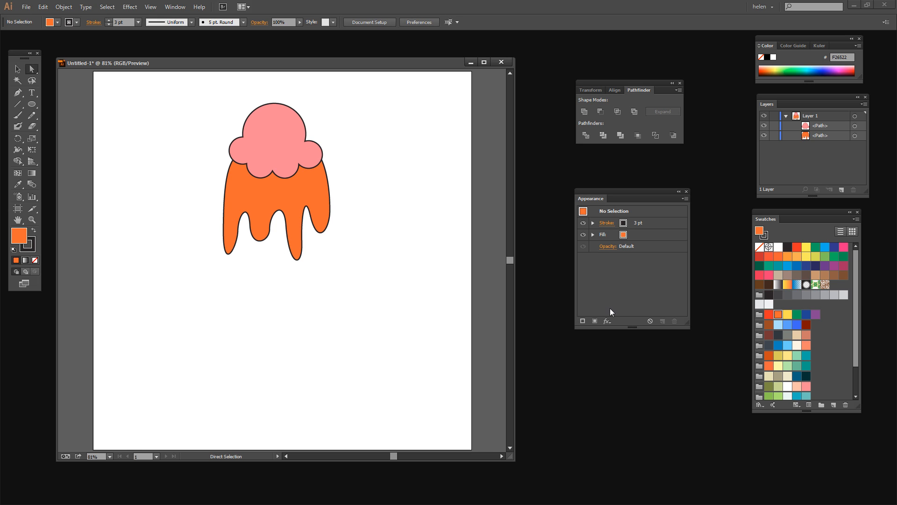
# - With the Pen tool, draw a closed brown-filled cone with a rounded tip, overlapping the orange drips and extending well below them
pyautogui.click(769, 325)
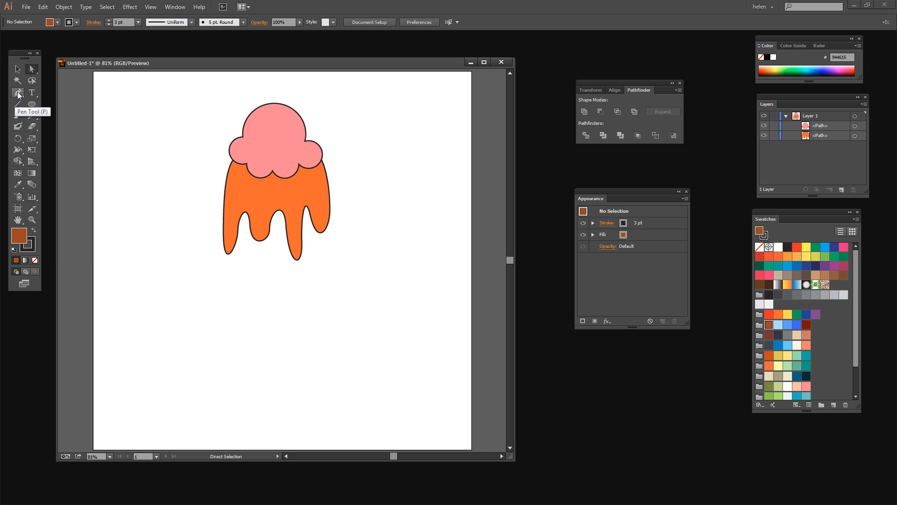
pyautogui.moveTo(17, 95); pyautogui.dragTo(36, 93)
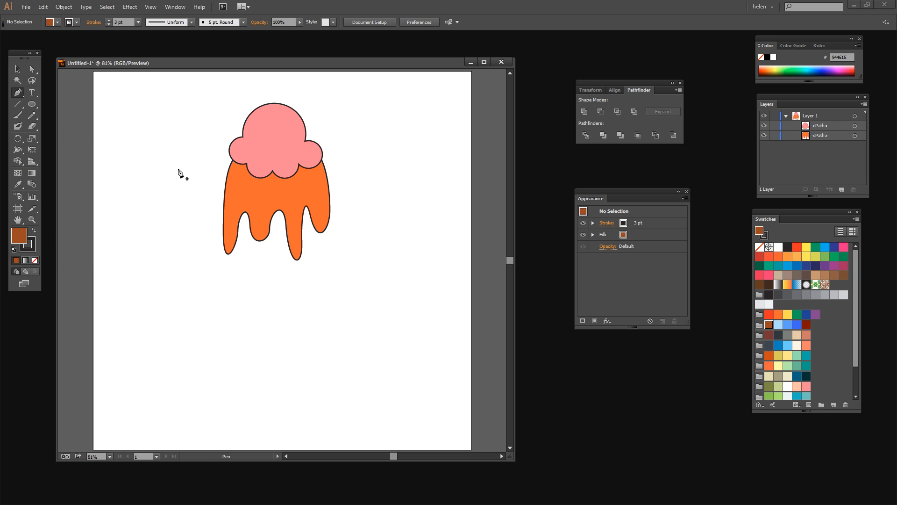
pyautogui.click(229, 192)
pyautogui.moveTo(227, 228); pyautogui.dragTo(234, 238)
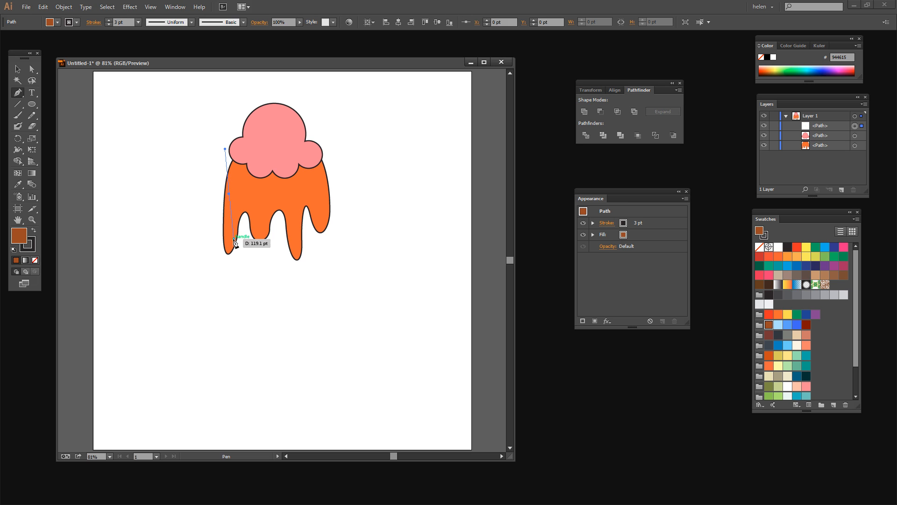
pyautogui.click(248, 326)
pyautogui.moveTo(249, 328); pyautogui.dragTo(256, 348)
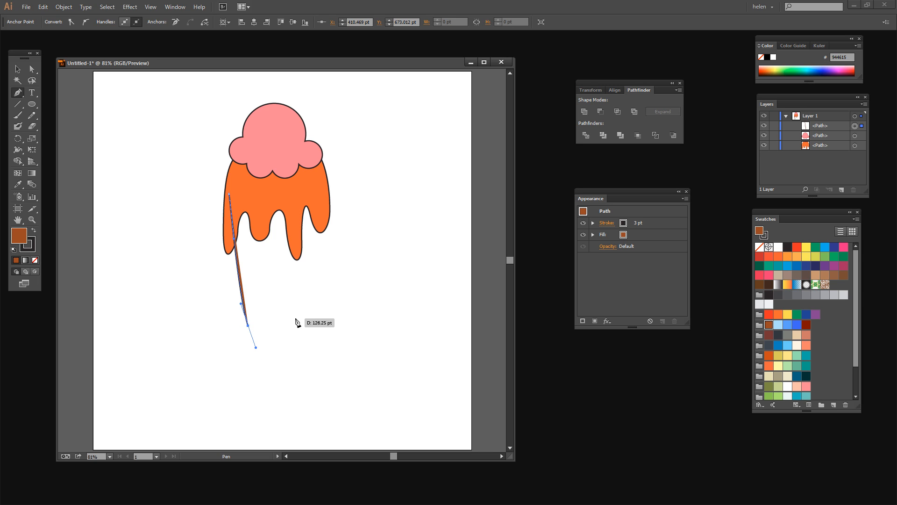
pyautogui.moveTo(295, 318); pyautogui.dragTo(309, 259)
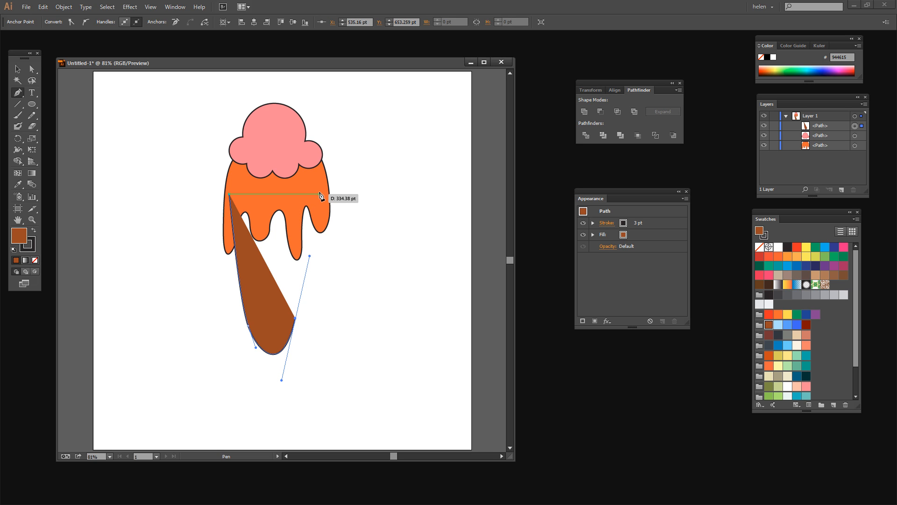
pyautogui.moveTo(319, 193); pyautogui.dragTo(311, 184)
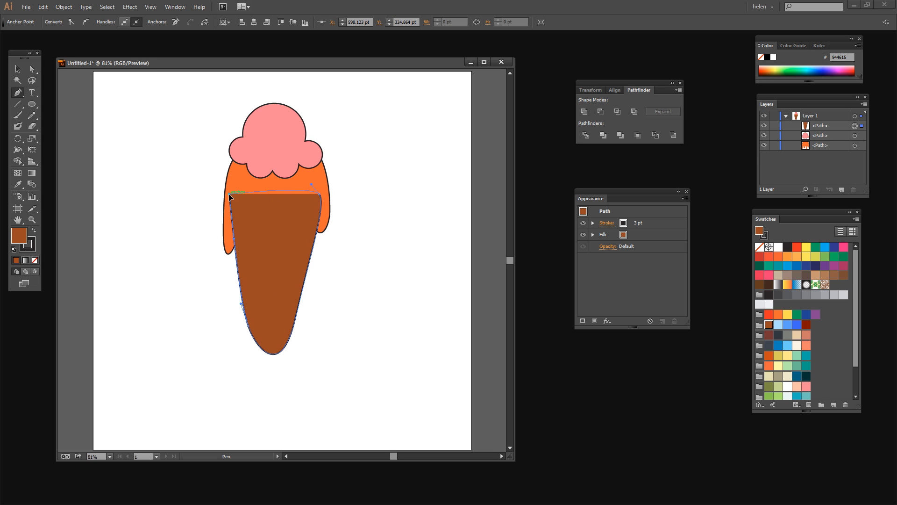
pyautogui.click(230, 194)
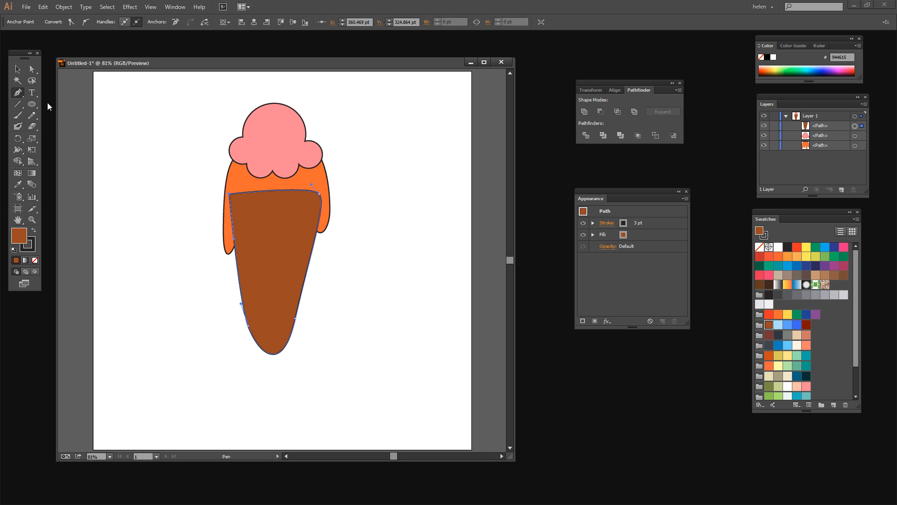
# - Move the brown cone path below the orange path in Layer 1 and shift the cone slightly down and to the right
pyautogui.click(18, 69)
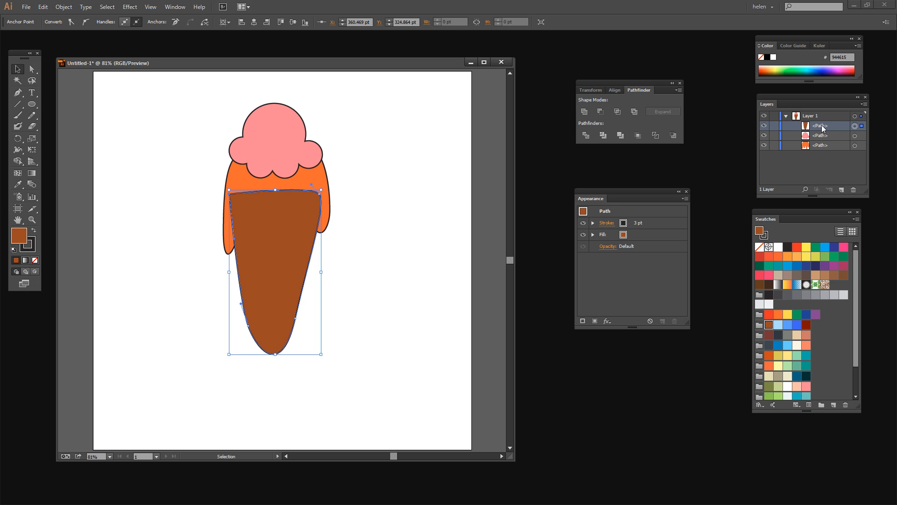
pyautogui.moveTo(823, 129); pyautogui.dragTo(815, 148)
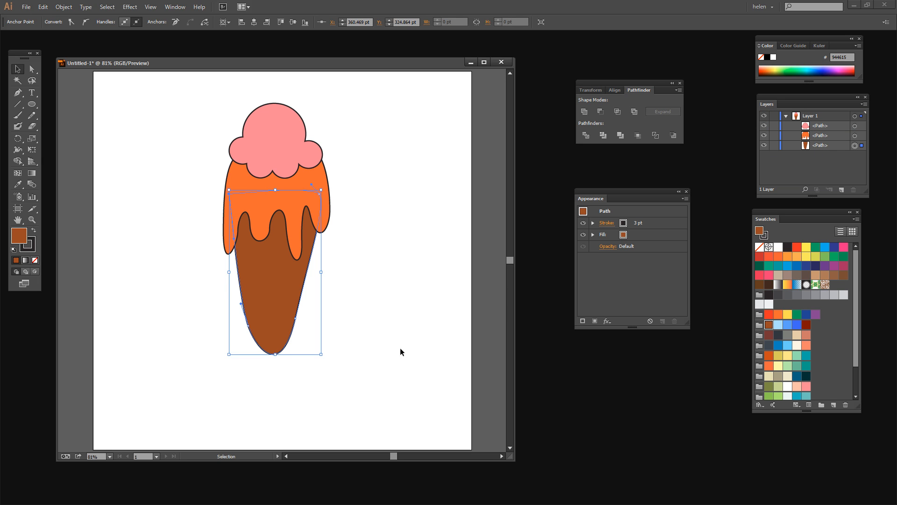
pyautogui.click(355, 365)
pyautogui.moveTo(272, 338); pyautogui.dragTo(277, 343)
pyautogui.click(343, 341)
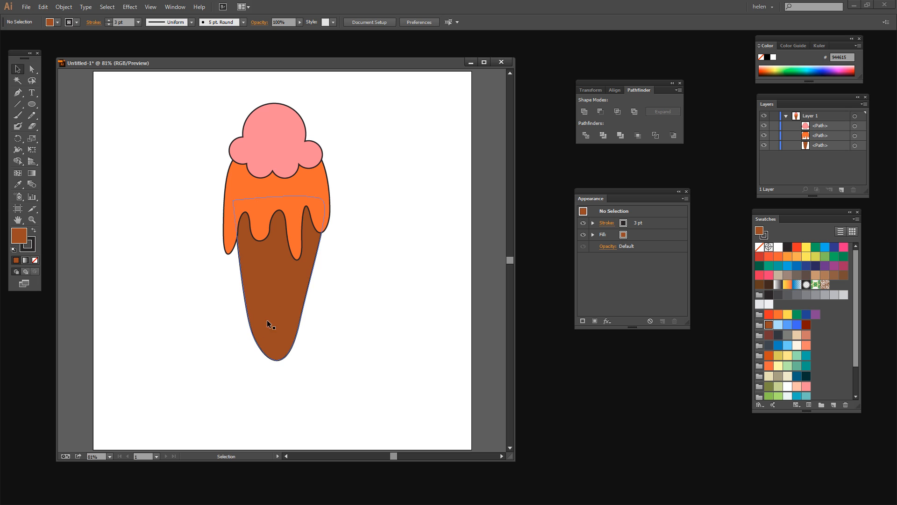
pyautogui.click(291, 325)
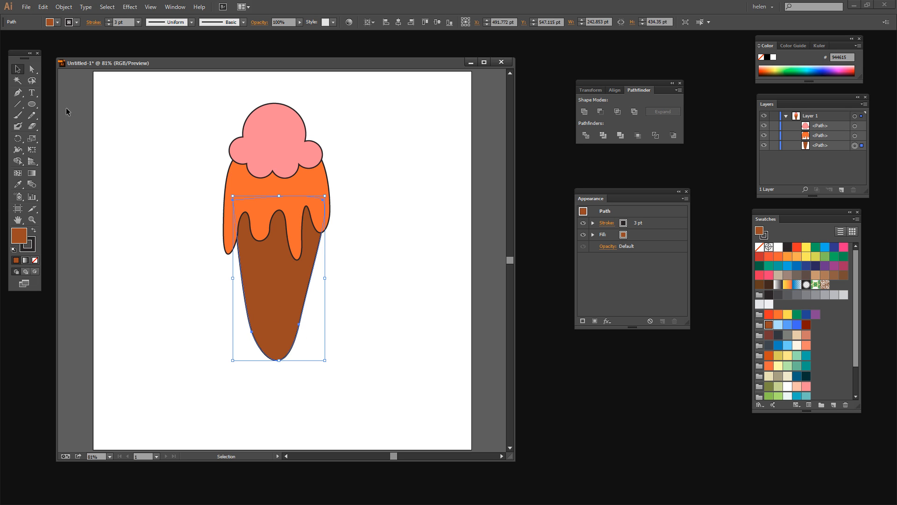
pyautogui.click(32, 69)
pyautogui.moveTo(299, 324); pyautogui.dragTo(302, 324)
pyautogui.click(309, 336)
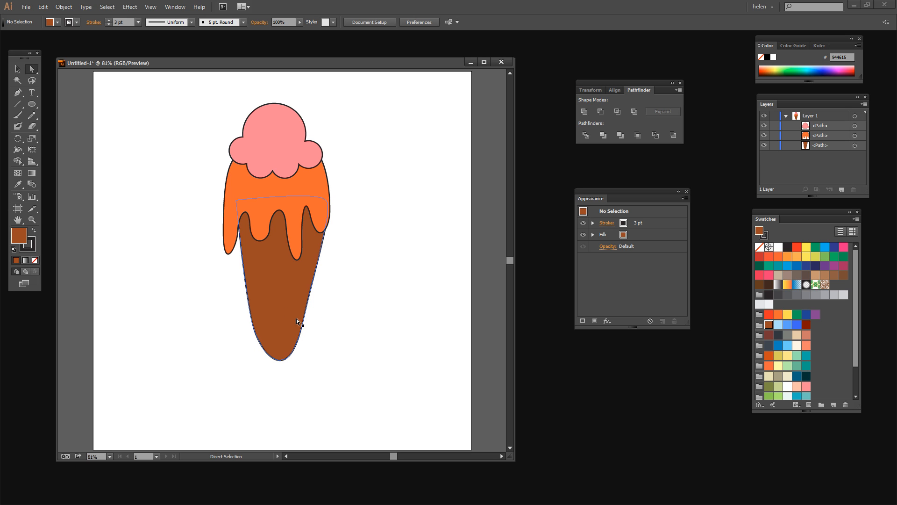
pyautogui.hotkey('ctrl', 'z')
# - Shift the cone slightly left and adjust its lower anchors and handles to make the rounded tip broader and more even
pyautogui.click(267, 298)
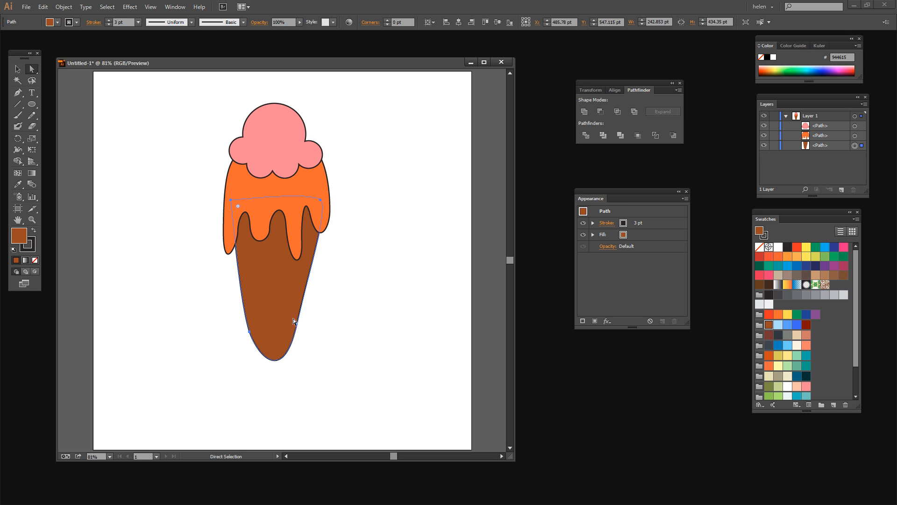
pyautogui.click(297, 323)
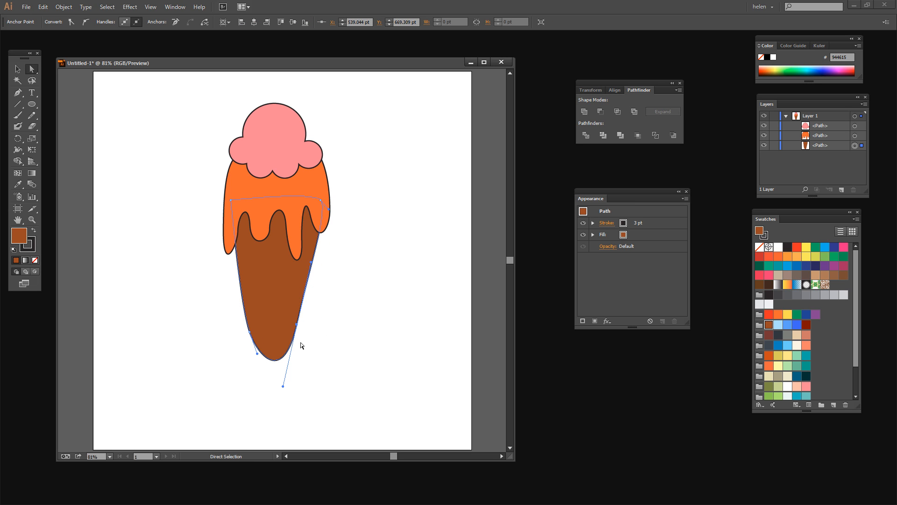
pyautogui.moveTo(283, 386); pyautogui.dragTo(286, 370)
pyautogui.moveTo(296, 324); pyautogui.dragTo(300, 327)
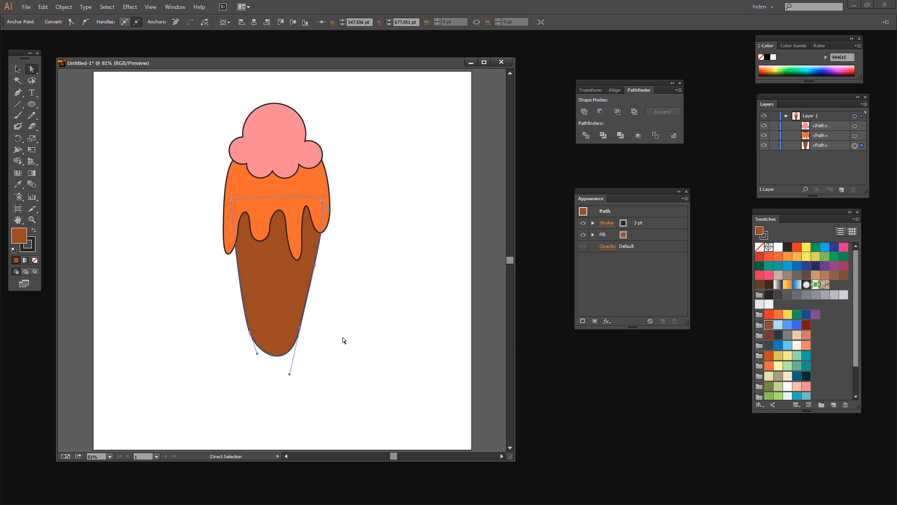
pyautogui.moveTo(257, 354); pyautogui.dragTo(255, 360)
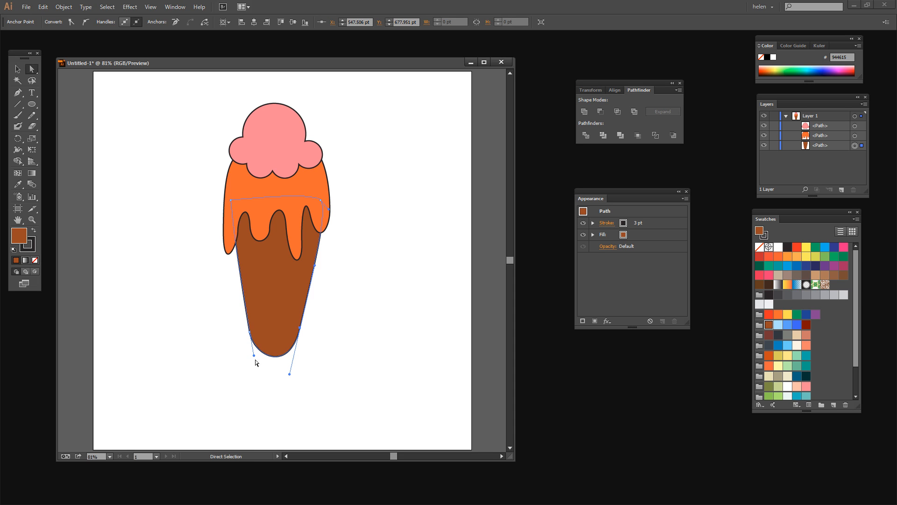
pyautogui.click(315, 369)
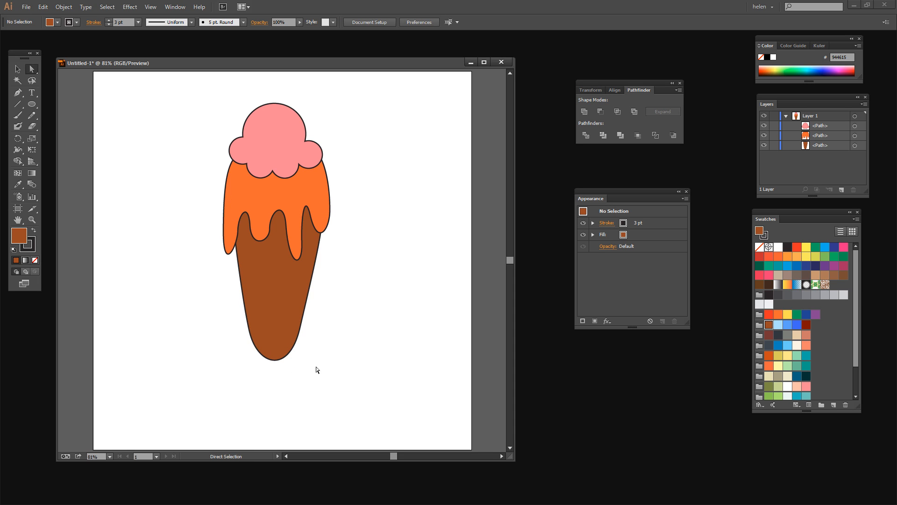
pyautogui.click(276, 334)
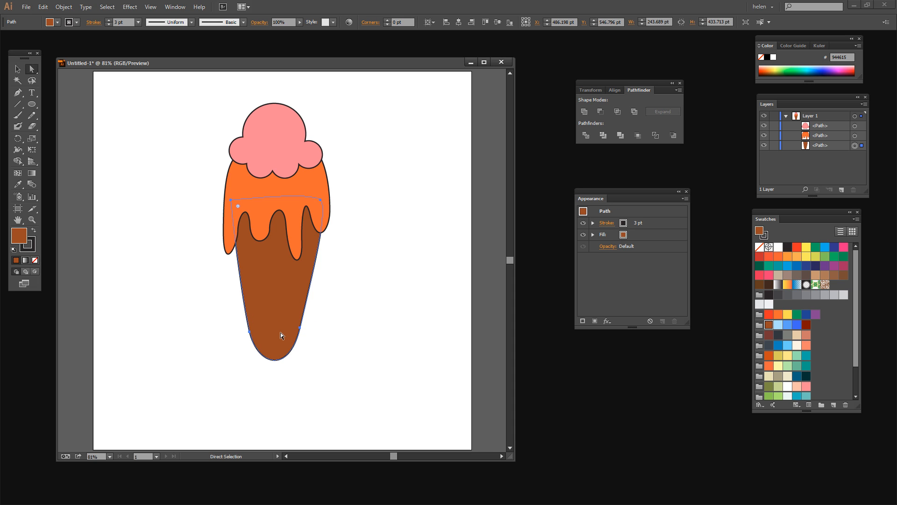
pyautogui.click(327, 362)
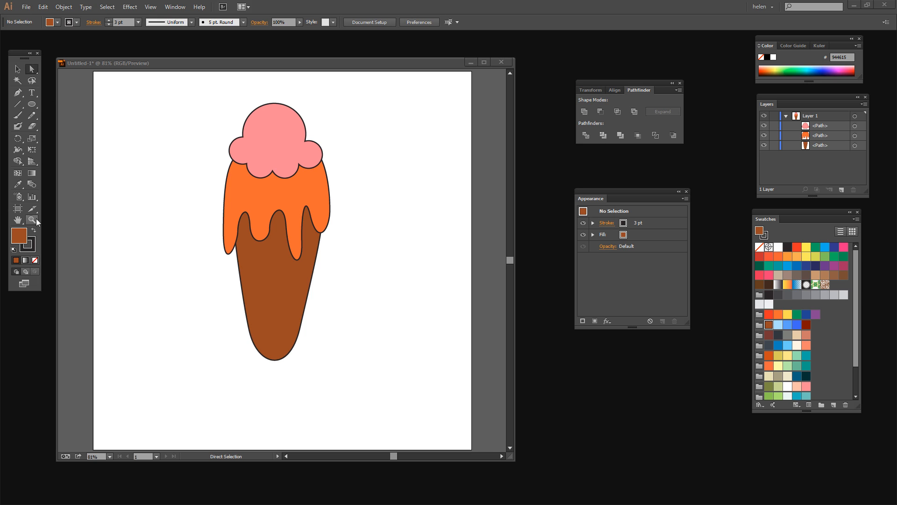
# - Draw a horizontal line segment 100 pt long at 0° on the blank area beside the cone, with no fill and a dark stroke
pyautogui.click(35, 260)
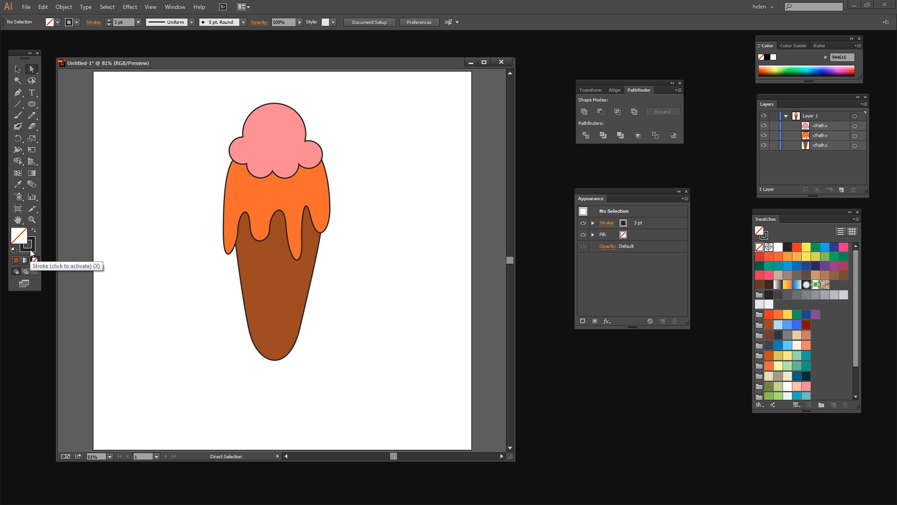
pyautogui.click(29, 241)
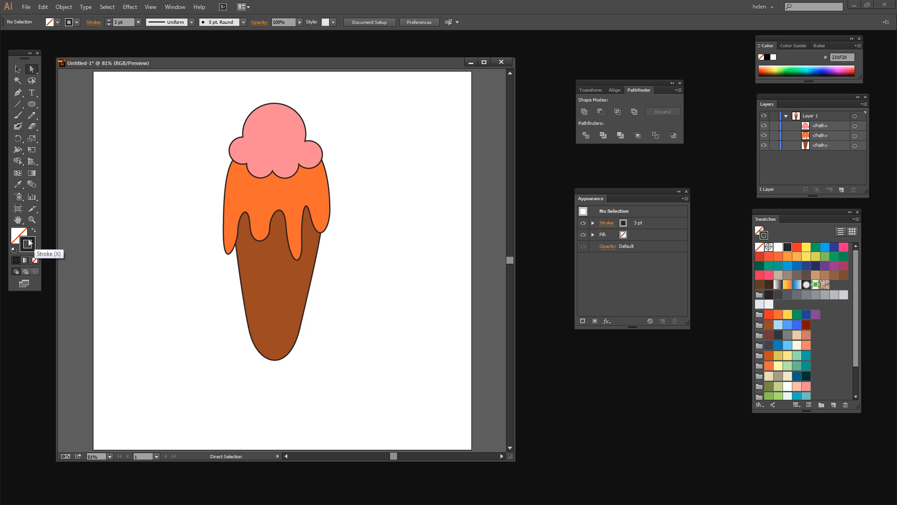
pyautogui.click(17, 105)
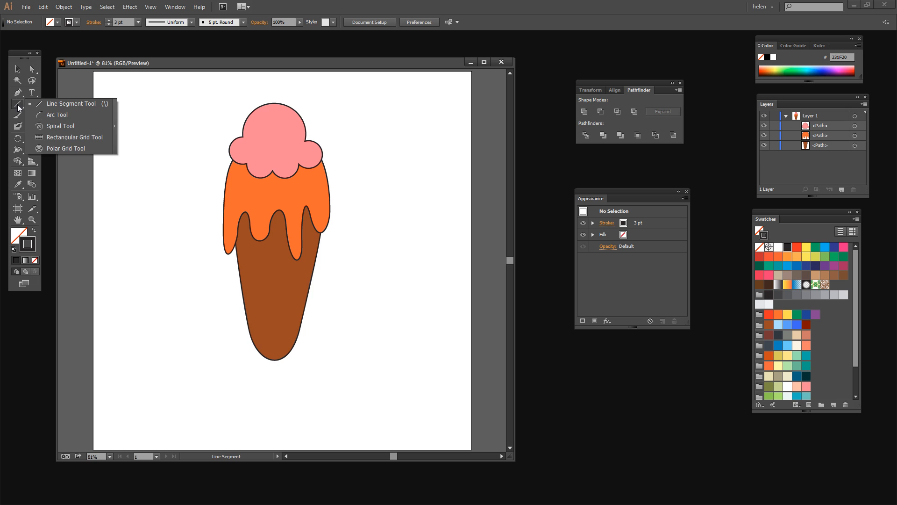
pyautogui.click(145, 267)
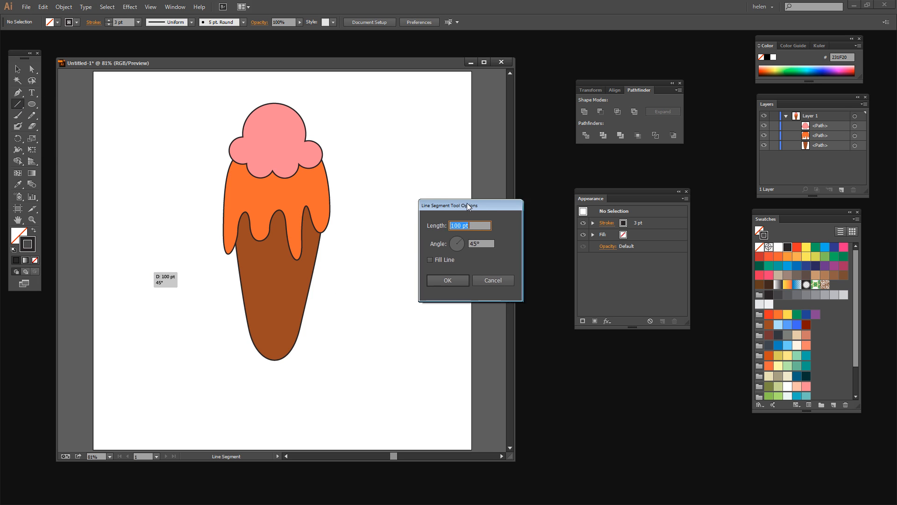
pyautogui.moveTo(467, 204); pyautogui.dragTo(181, 254)
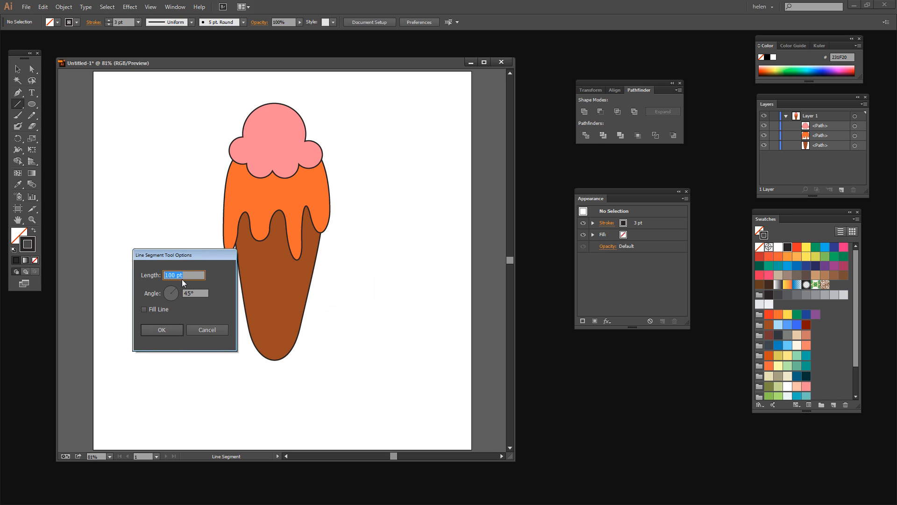
pyautogui.press('Tab')
pyautogui.write('0')
pyautogui.click(159, 330)
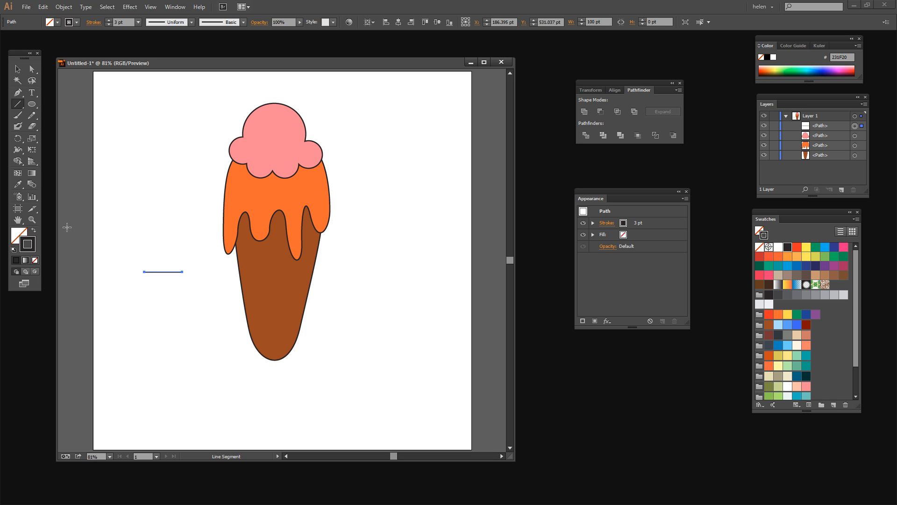
# - Draw a 100 pt line segment at 90° and move it so its lower end meets the horizontal line's left end, forming an L
pyautogui.click(125, 227)
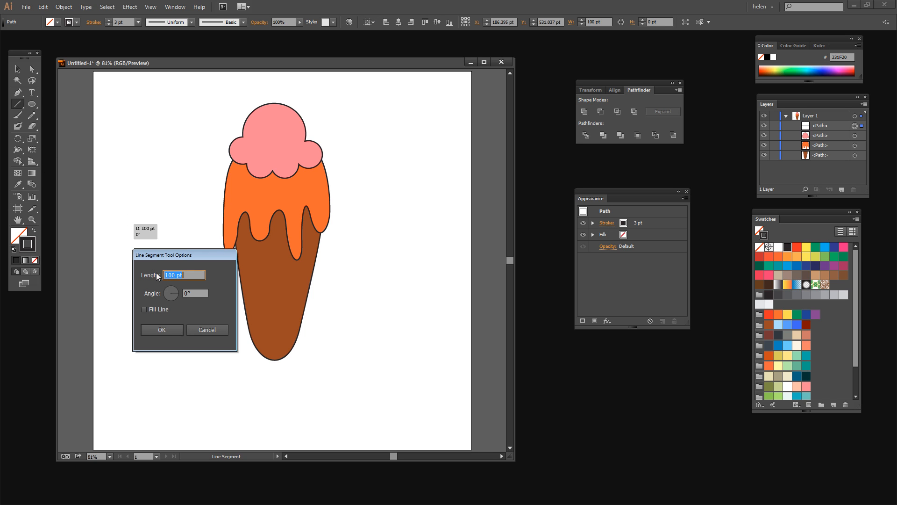
pyautogui.press('Tab')
pyautogui.write('90')
pyautogui.press('Return')
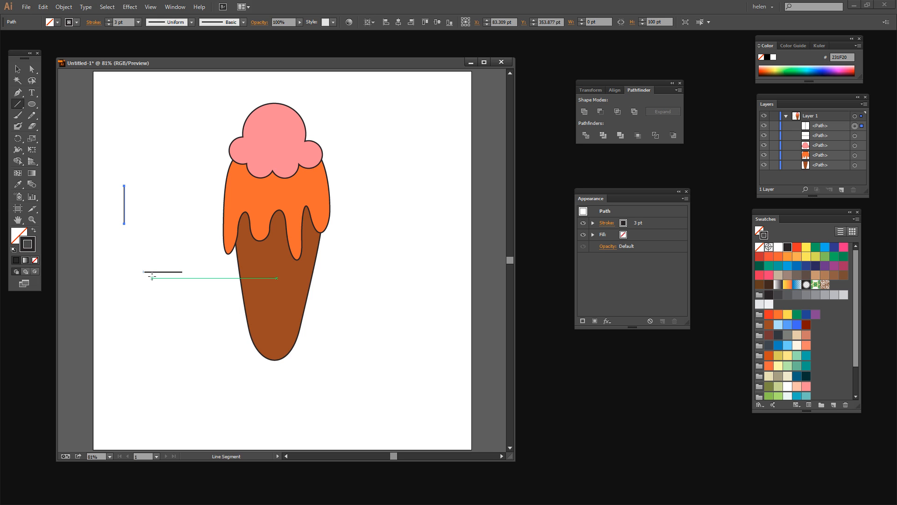
pyautogui.click(18, 70)
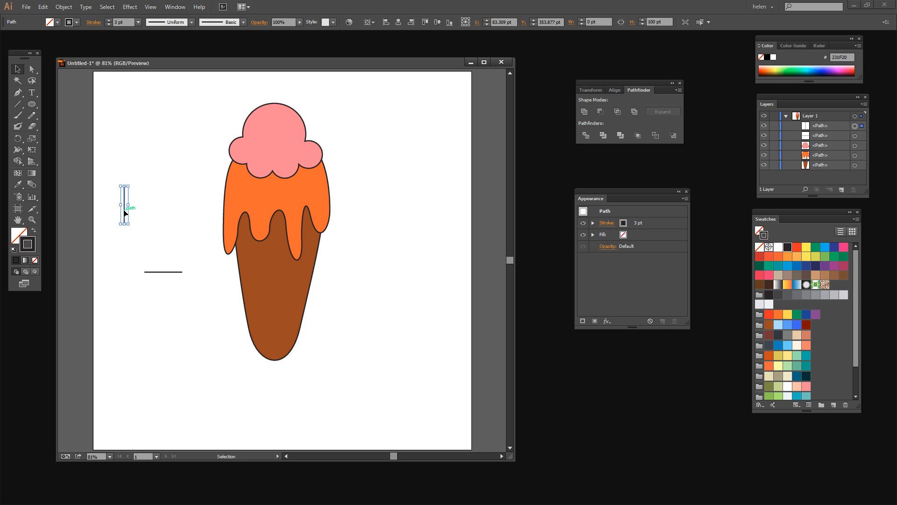
pyautogui.moveTo(125, 214); pyautogui.dragTo(146, 262)
pyautogui.click(161, 297)
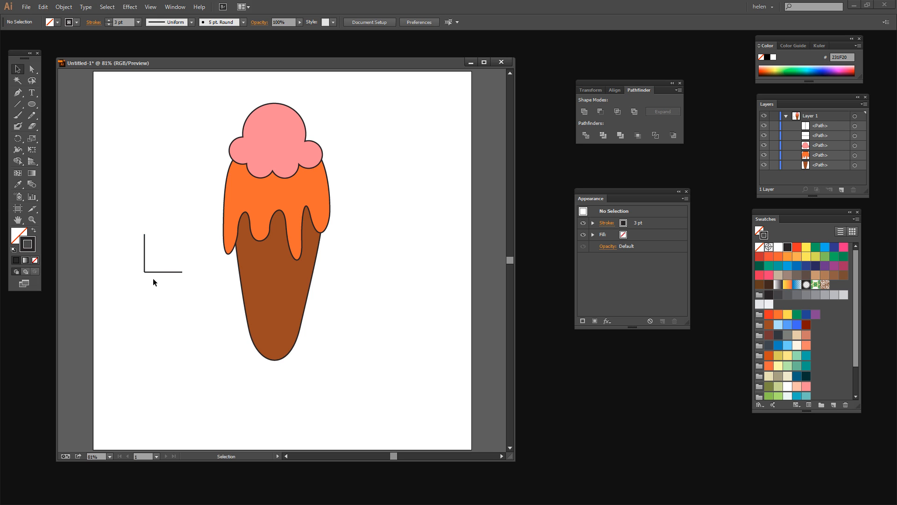
# - Give the vertical line's stroke a projecting cap so that it fills the notch at the corner of the L
pyautogui.click(30, 220)
pyautogui.moveTo(162, 282); pyautogui.dragTo(132, 259)
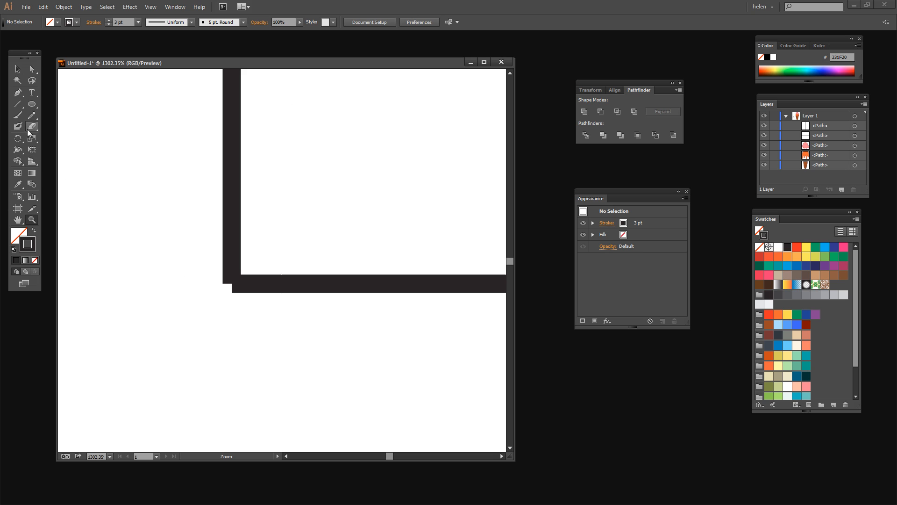
pyautogui.click(17, 69)
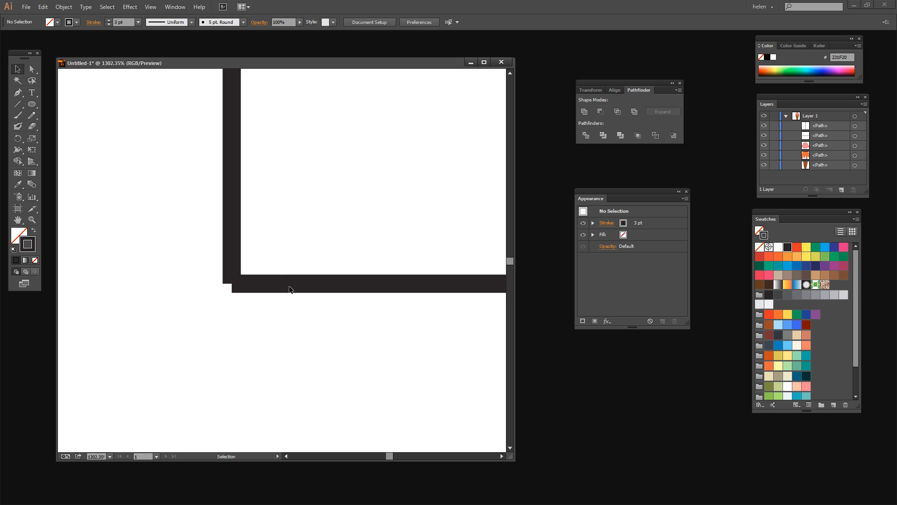
pyautogui.moveTo(287, 283); pyautogui.dragTo(281, 282)
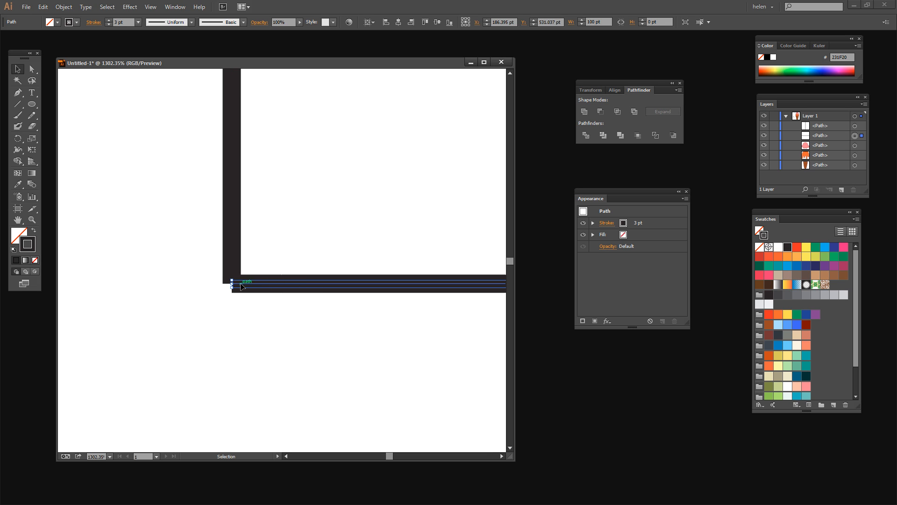
pyautogui.hotkey('ctrl', 'shift', 'a')
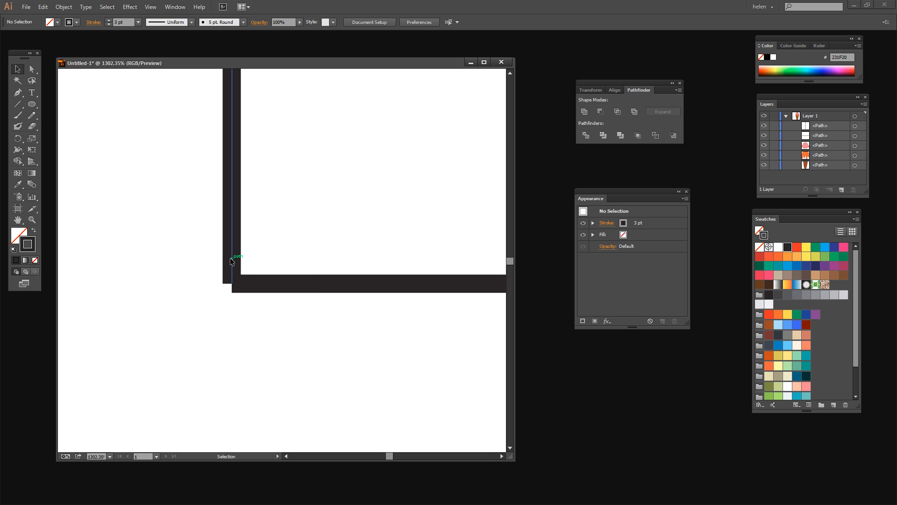
pyautogui.click(231, 260)
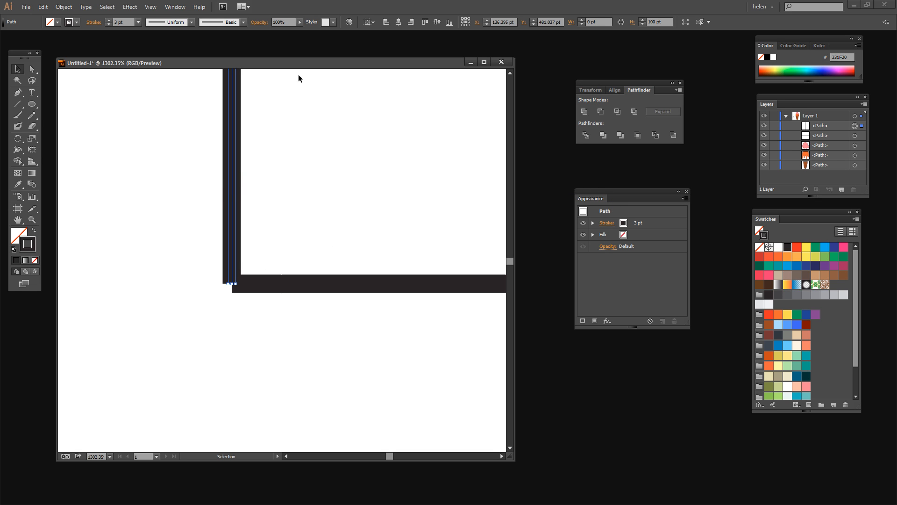
pyautogui.click(175, 7)
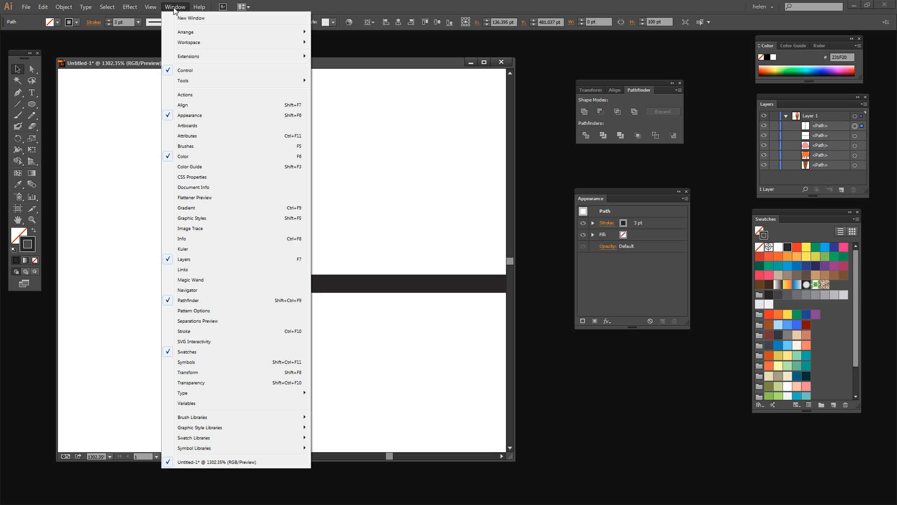
pyautogui.click(607, 224)
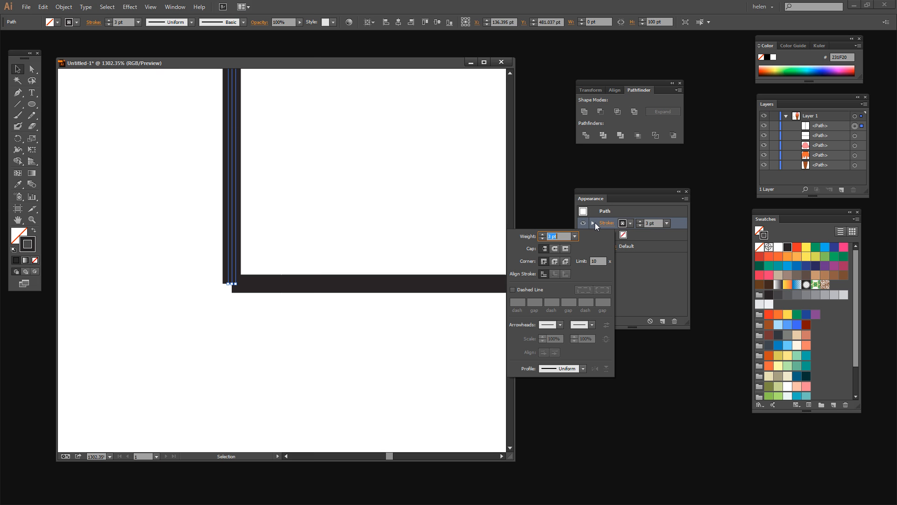
pyautogui.click(564, 249)
pyautogui.click(342, 288)
pyautogui.click(331, 286)
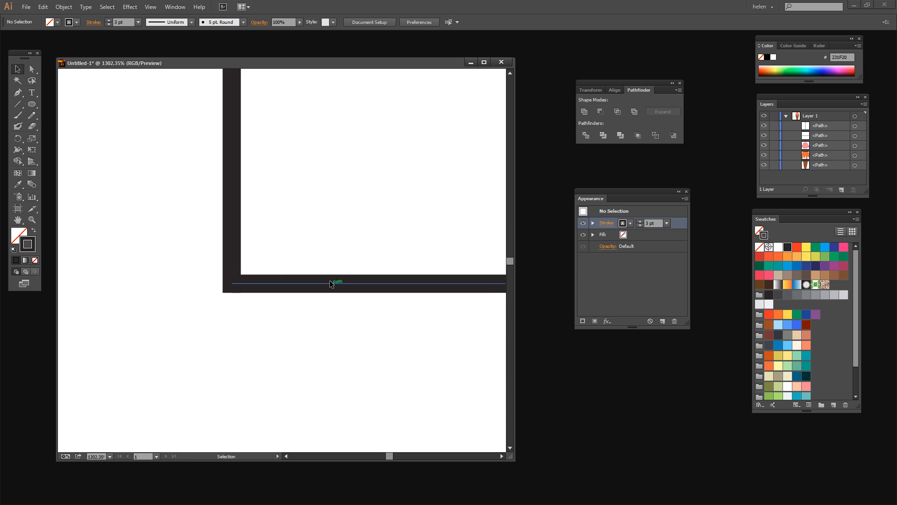
# - Give the horizontal line's stroke a projecting cap as well
pyautogui.click(330, 282)
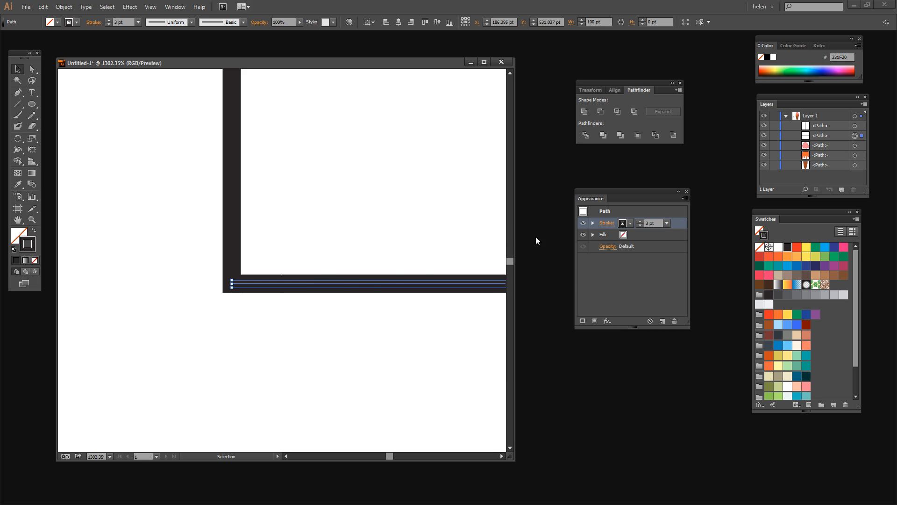
pyautogui.click(606, 224)
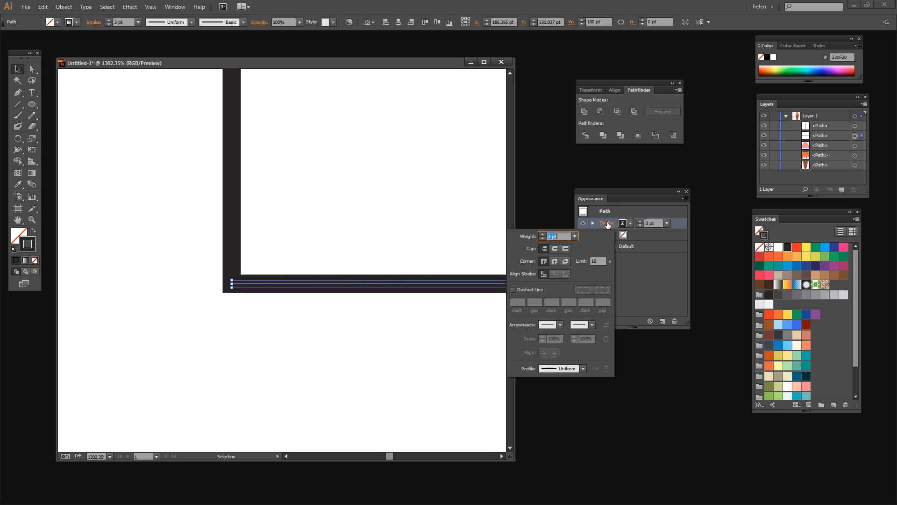
pyautogui.click(565, 249)
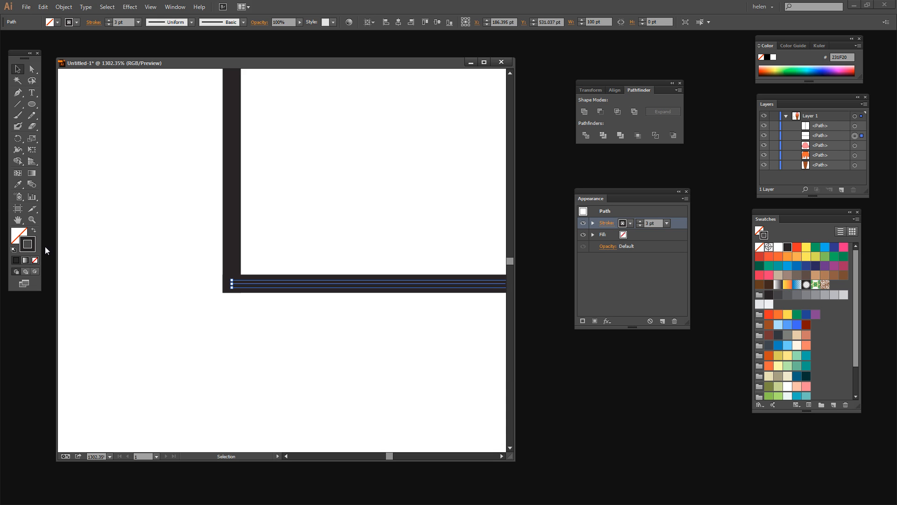
pyautogui.press('a')
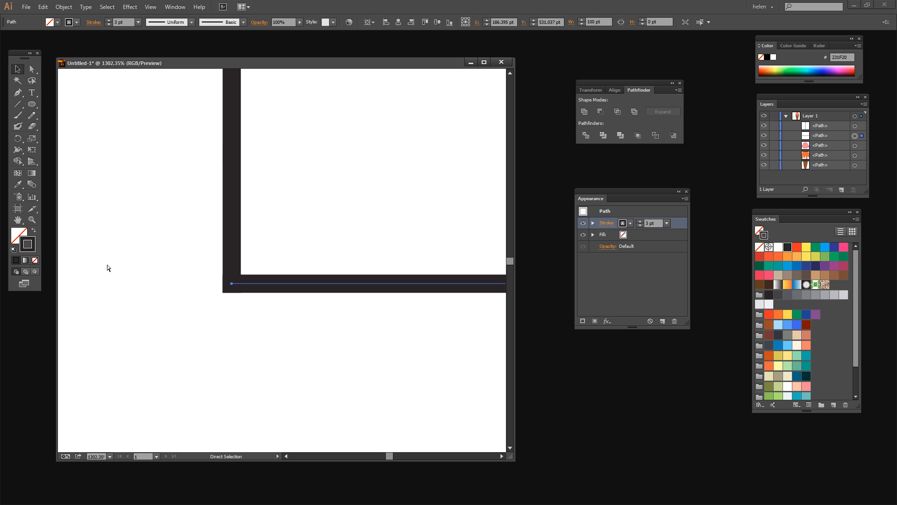
pyautogui.hotkey('ctrl', '0')
pyautogui.press('v')
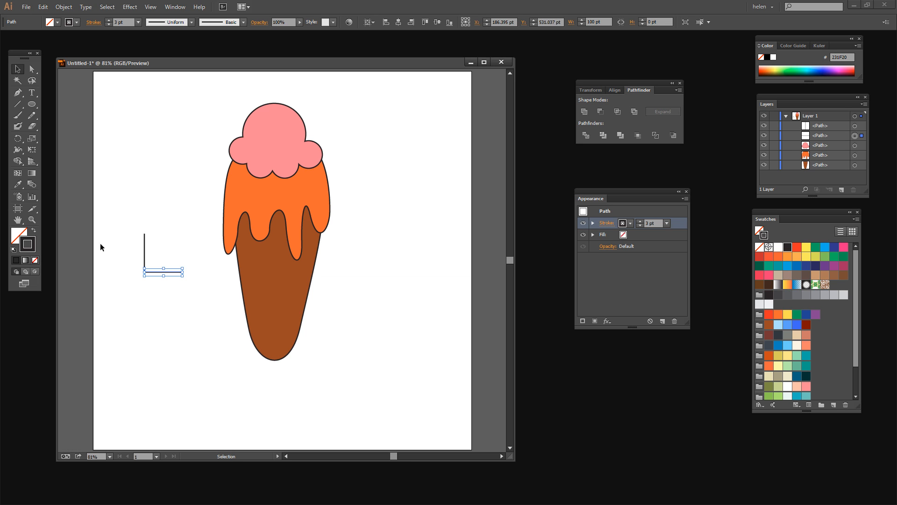
pyautogui.click(180, 307)
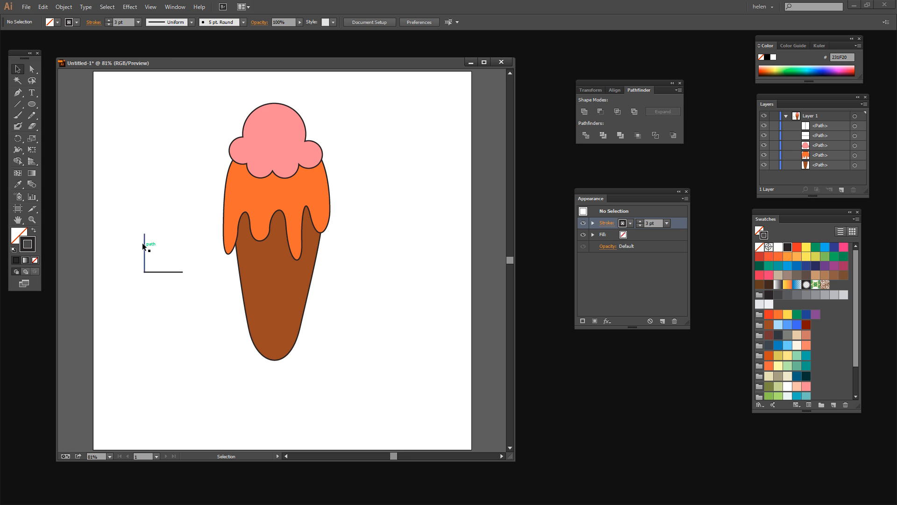
# - Scale both lines of the L down together proportionally to about 48 pt and set their stroke weight to 3 pt
pyautogui.moveTo(132, 231); pyautogui.dragTo(186, 302)
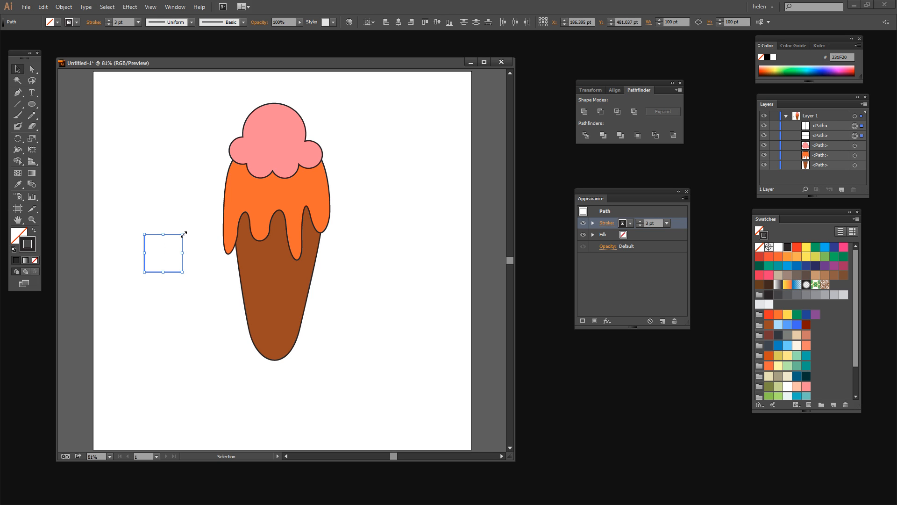
pyautogui.moveTo(182, 234); pyautogui.dragTo(163, 255)
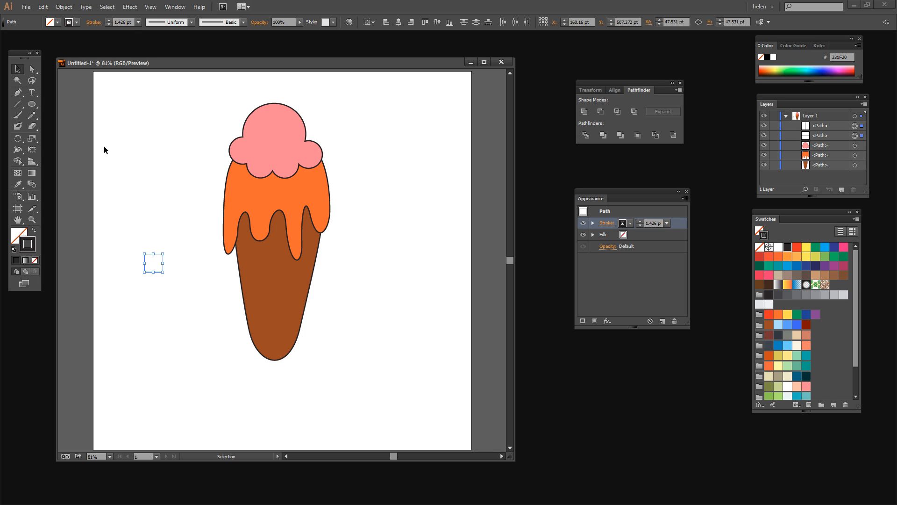
pyautogui.click(108, 20)
pyautogui.click(108, 20)
pyautogui.click(178, 293)
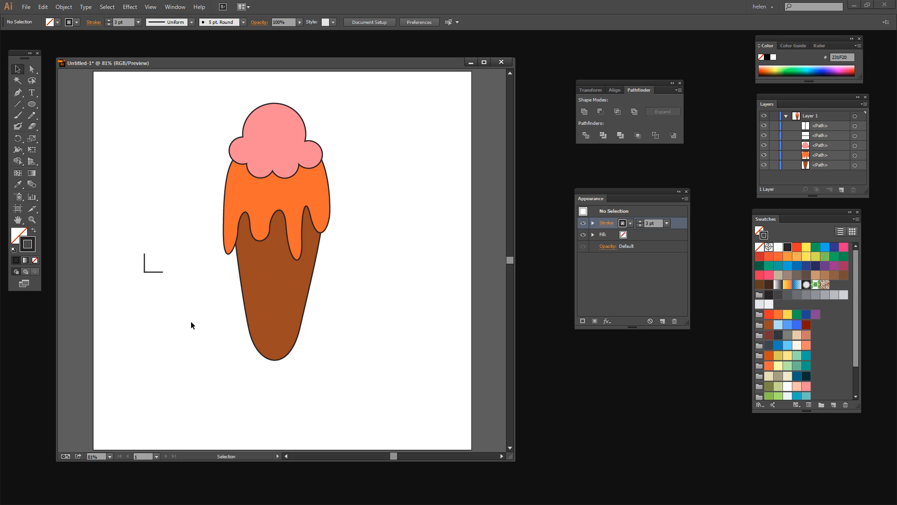
# - Make a pattern swatch from the two lines of the L using the Grid tile type and finish pattern editing
pyautogui.moveTo(170, 293); pyautogui.dragTo(139, 243)
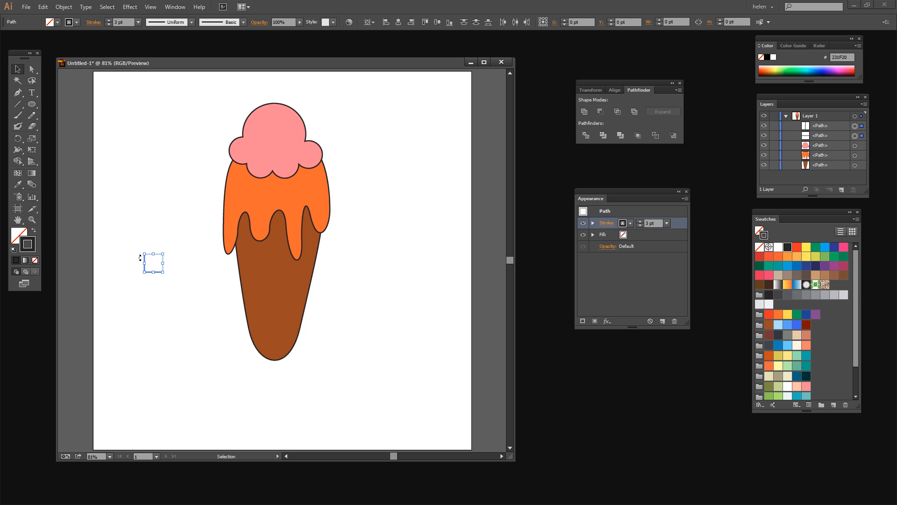
pyautogui.click(64, 7)
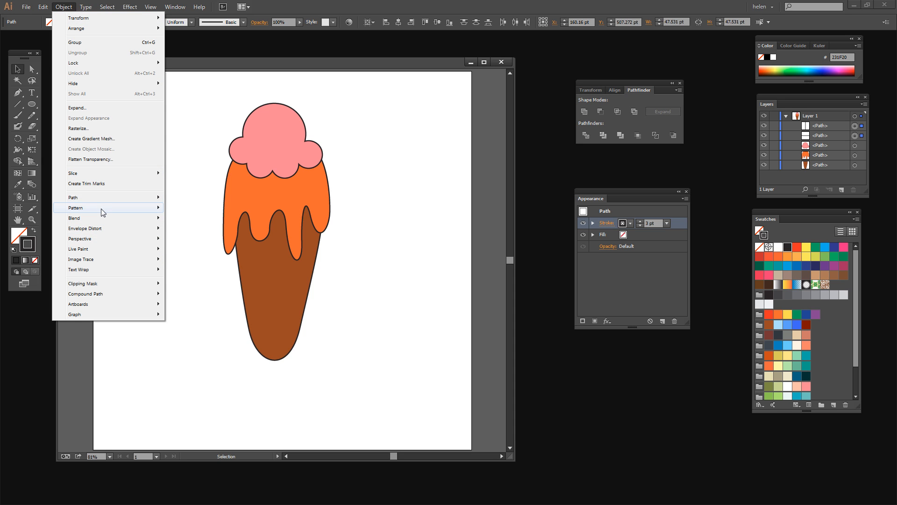
pyautogui.moveTo(101, 208)
pyautogui.click(189, 207)
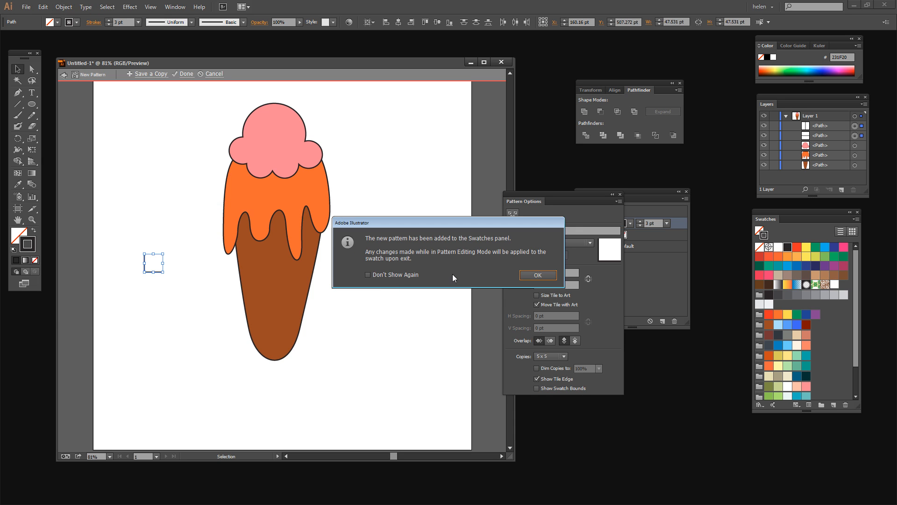
pyautogui.click(538, 275)
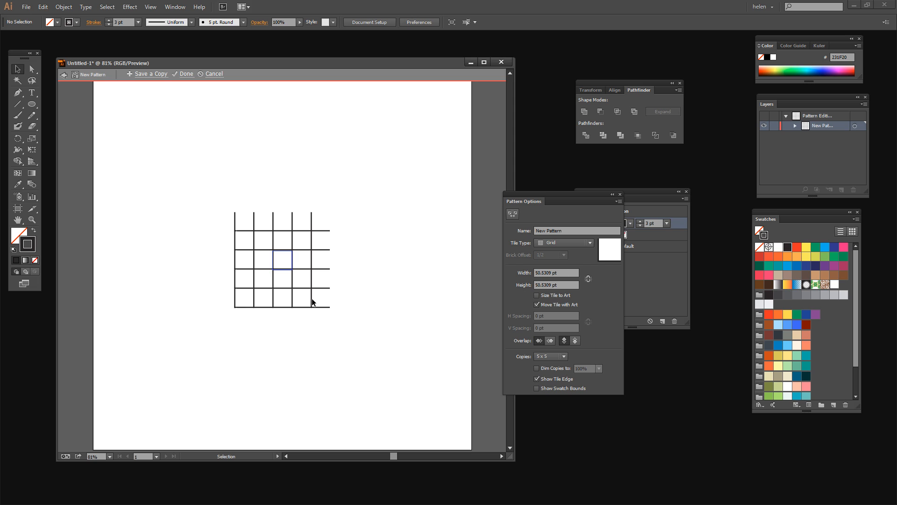
pyautogui.click(33, 218)
pyautogui.moveTo(265, 209); pyautogui.dragTo(327, 299)
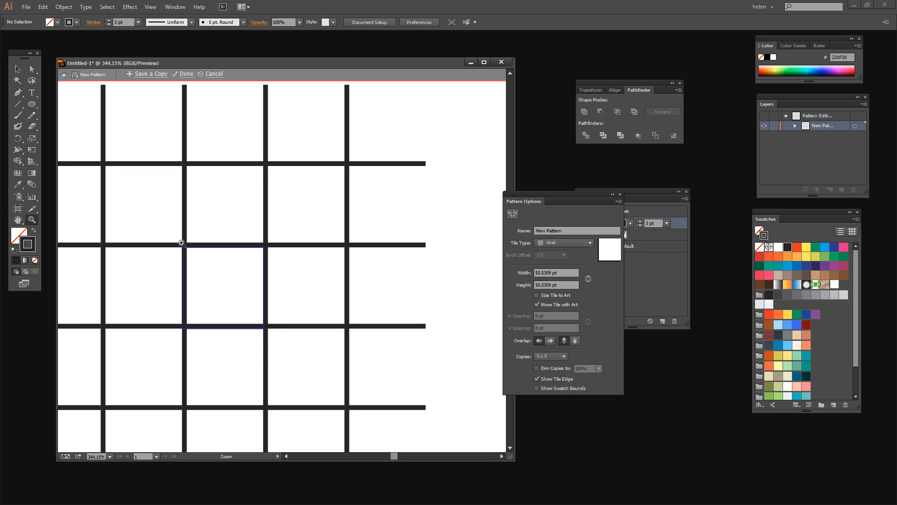
pyautogui.click(18, 70)
pyautogui.click(185, 73)
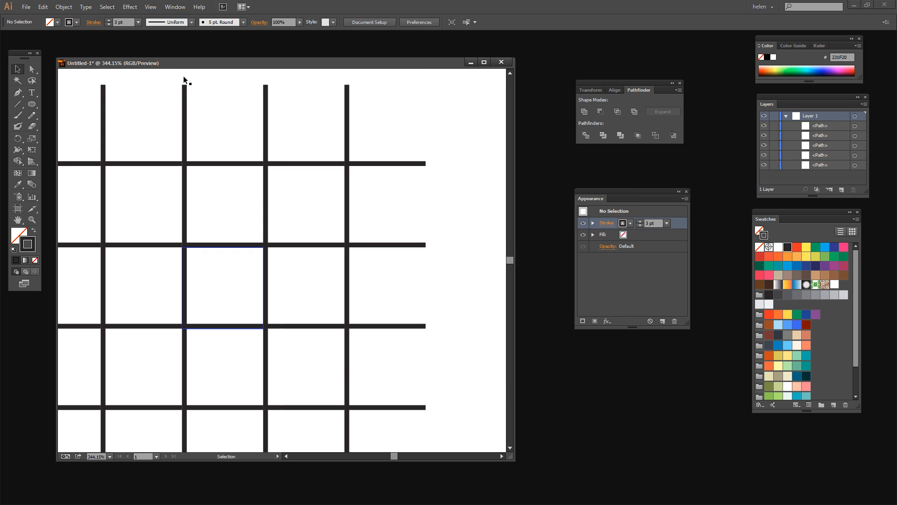
pyautogui.press('a')
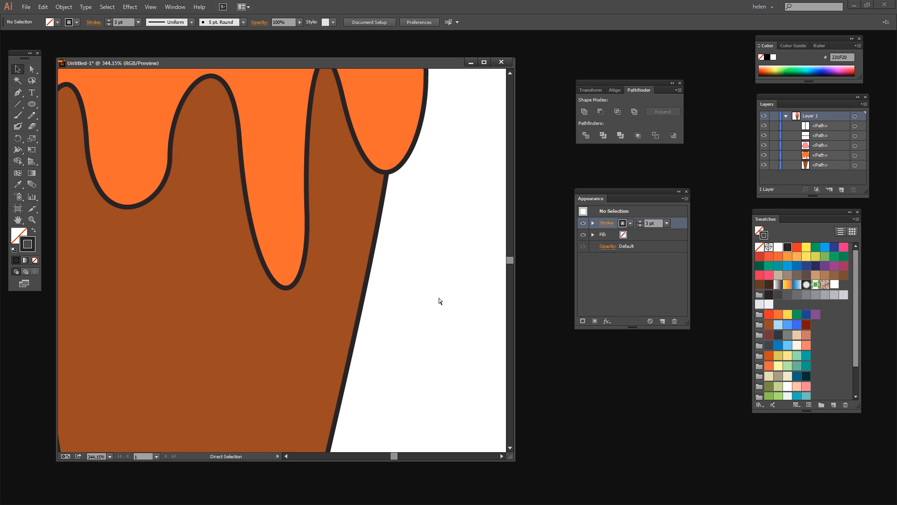
pyautogui.hotkey('ctrl', '0')
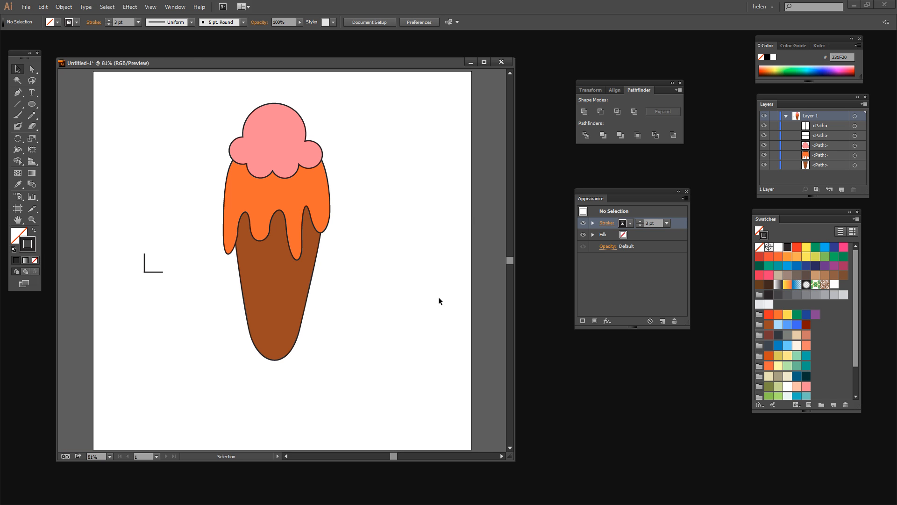
# - Delete the two leftover lines of the L from the artboard
pyautogui.moveTo(141, 242); pyautogui.dragTo(176, 296)
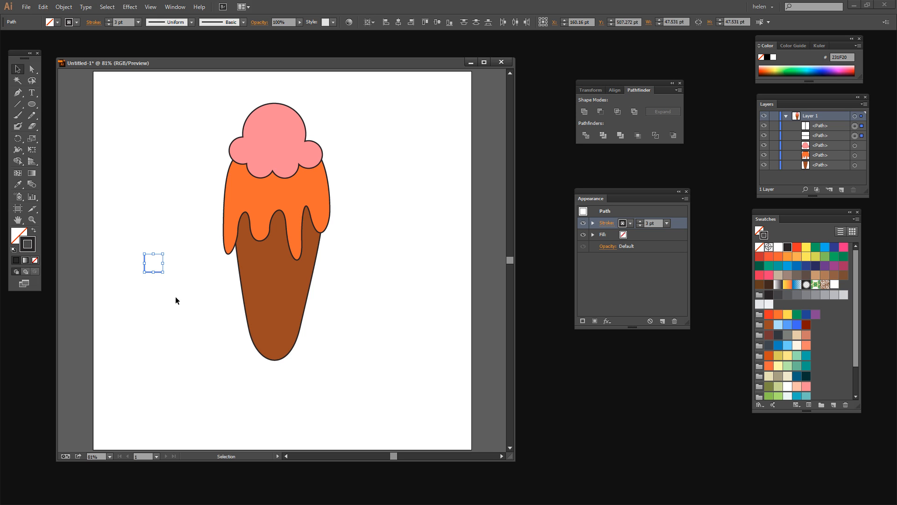
pyautogui.press('Delete')
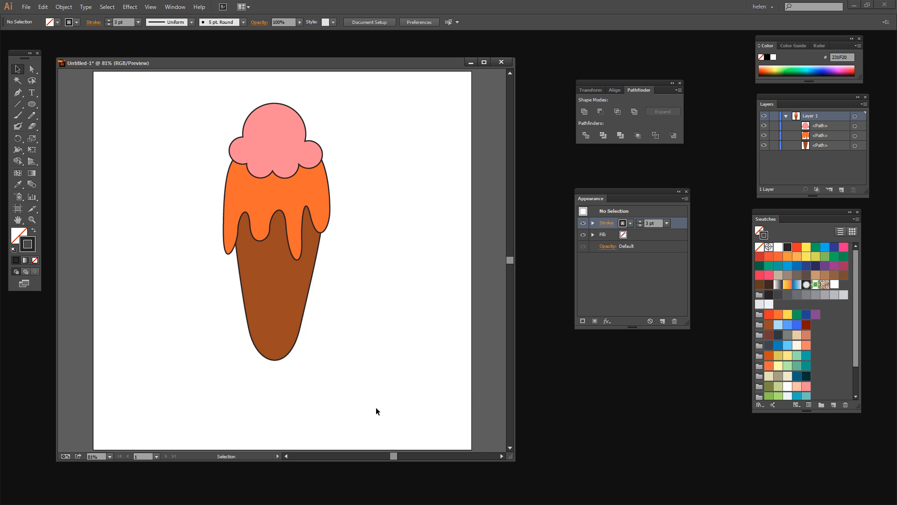
# - Add a second fill to the brown cone above its stroke and set it to the line-grid pattern swatch
pyautogui.click(300, 275)
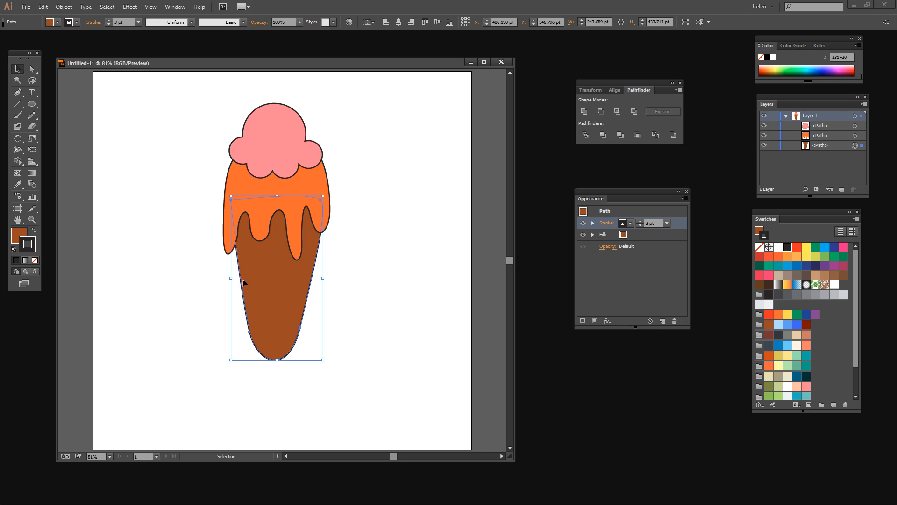
pyautogui.moveTo(618, 196); pyautogui.dragTo(580, 178)
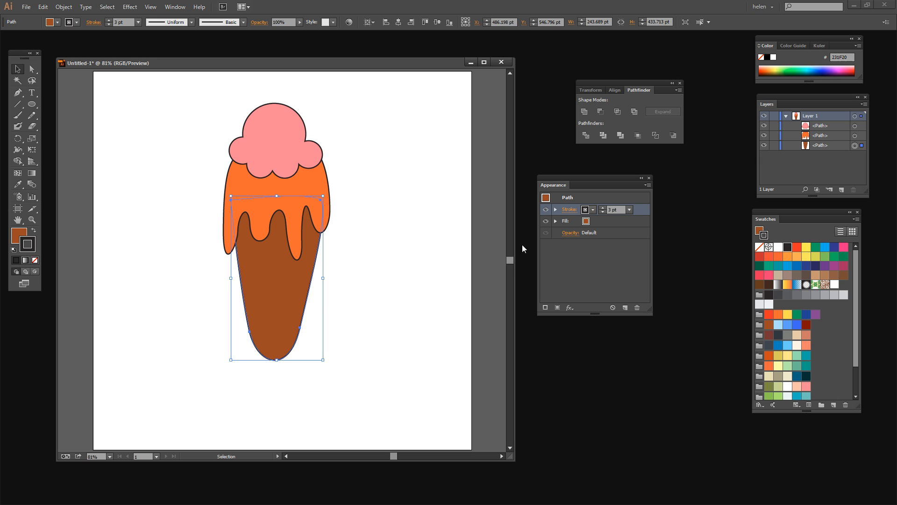
pyautogui.click(557, 307)
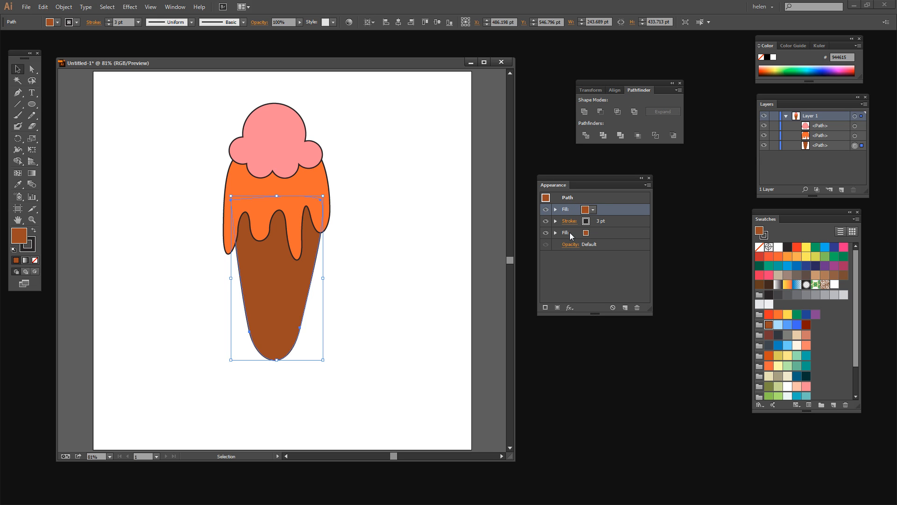
pyautogui.click(593, 210)
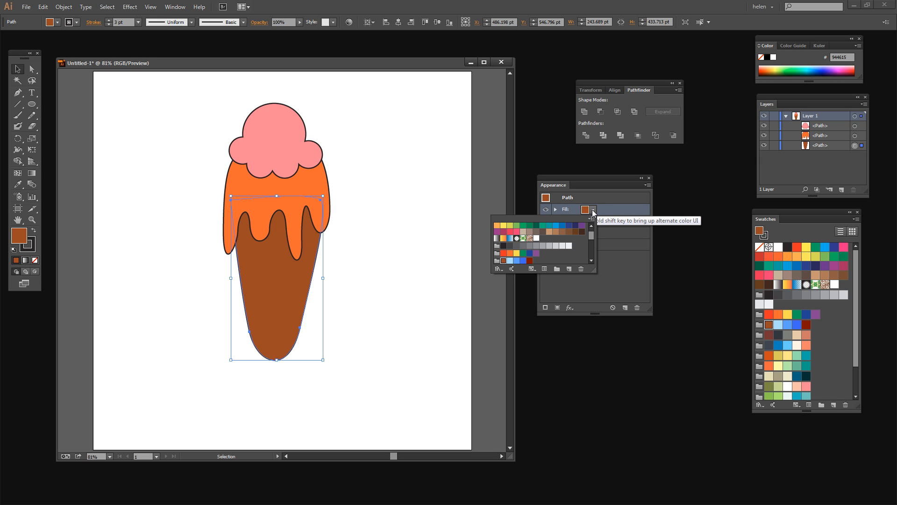
pyautogui.click(536, 239)
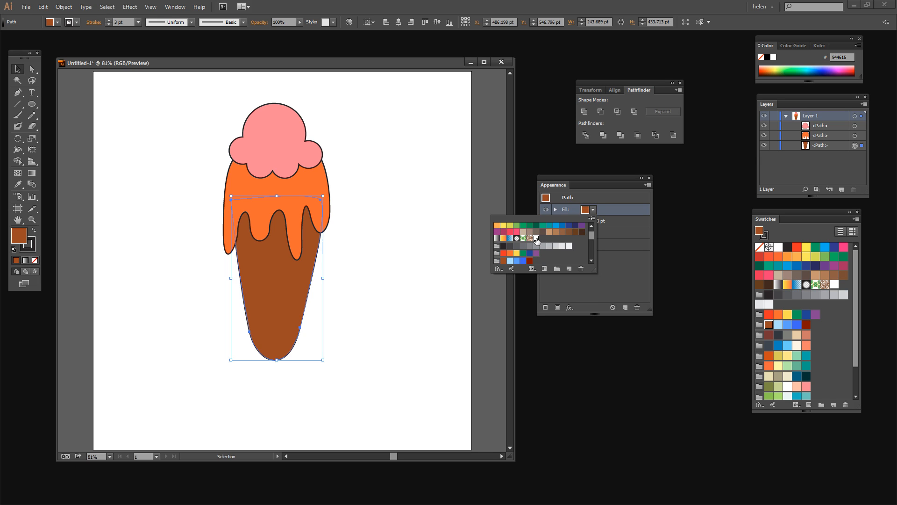
pyautogui.click(593, 287)
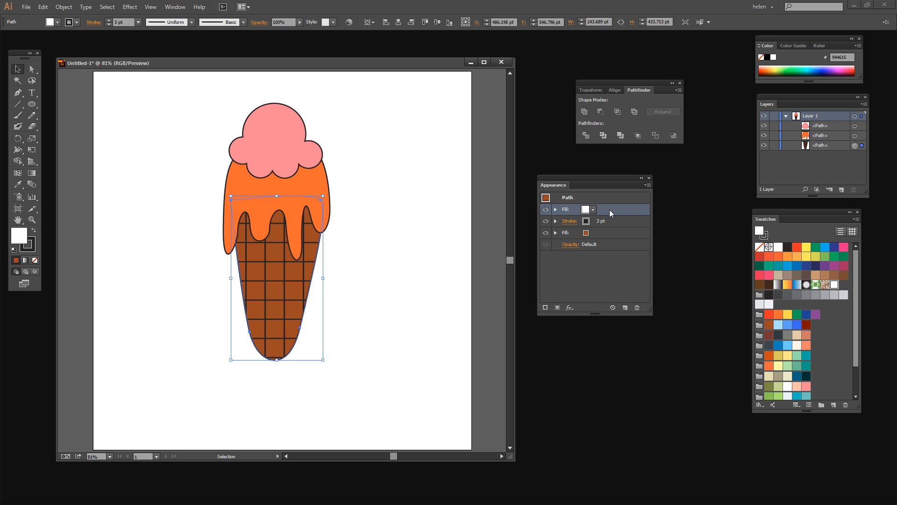
# - Apply a previewed Transform effect to the cone's pattern fill with a 45° rotation, leaving objects untransformed so that only the pattern turns
pyautogui.click(130, 8)
pyautogui.moveTo(139, 79)
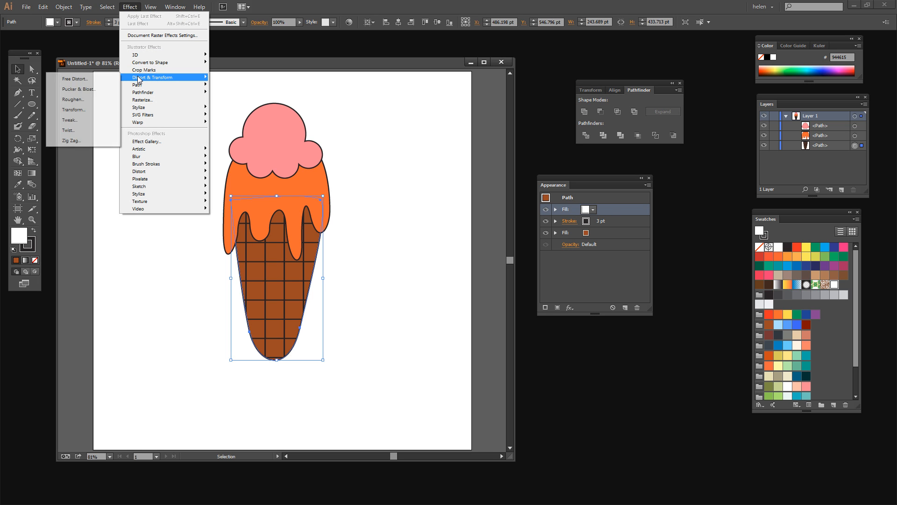
pyautogui.click(72, 111)
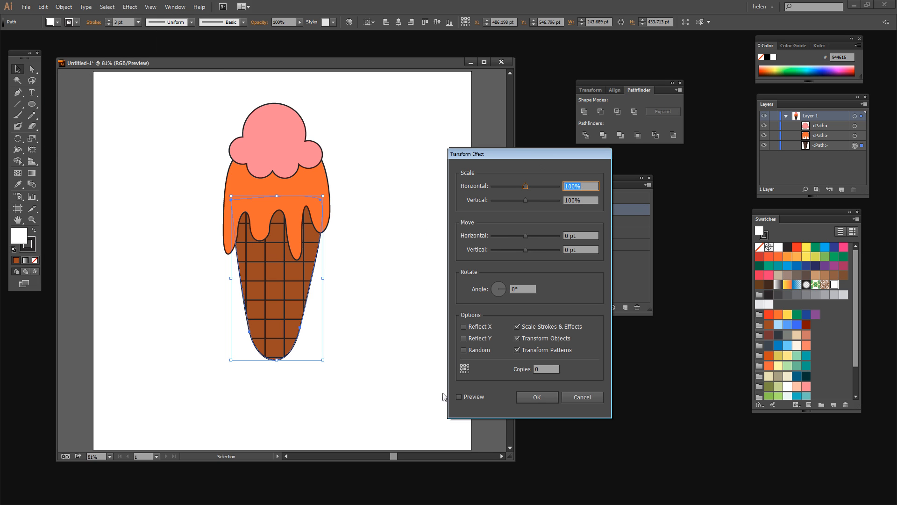
pyautogui.click(459, 396)
pyautogui.doubleClick(523, 290)
pyautogui.write('45')
pyautogui.press('Tab')
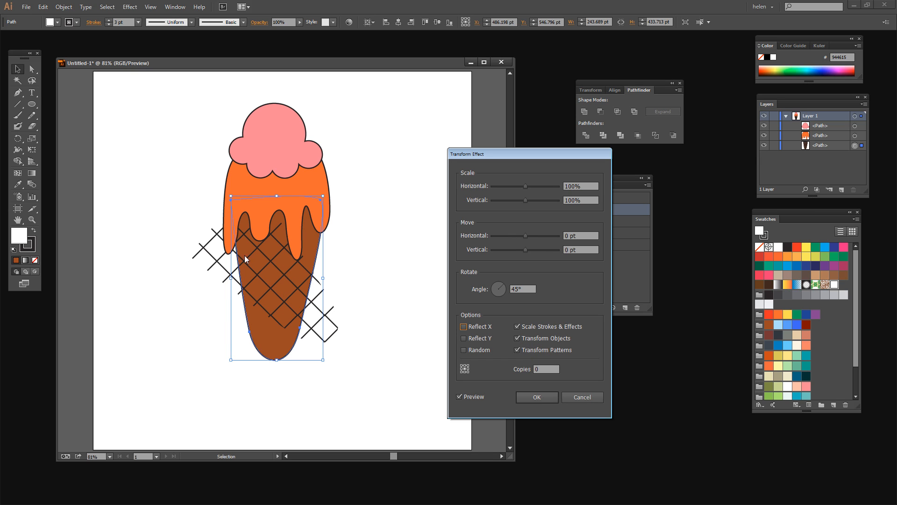
pyautogui.click(516, 338)
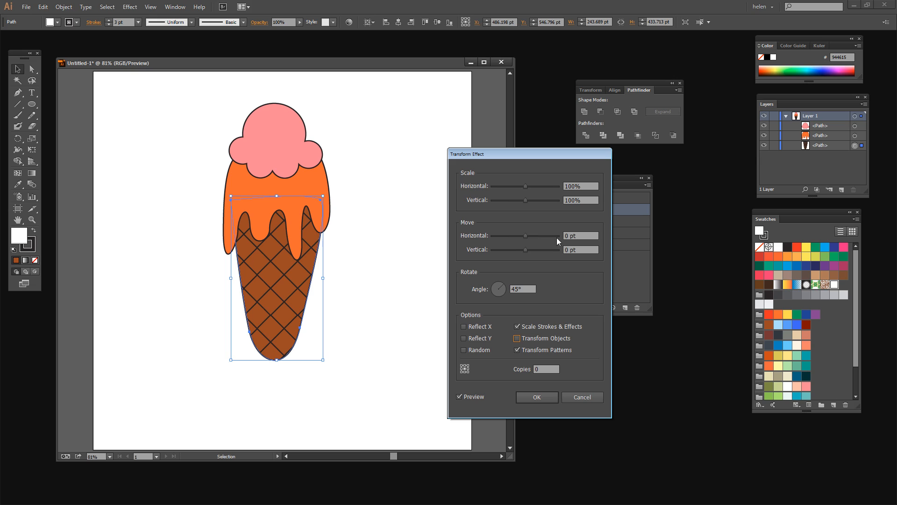
# - Shift the cone's pattern 10 pt horizontally in the Transform effect, apply it and deselect the cone
pyautogui.click(579, 238)
pyautogui.press('Up')
pyautogui.press('Up')
pyautogui.press('Up')
pyautogui.press('Up')
pyautogui.press('Up')
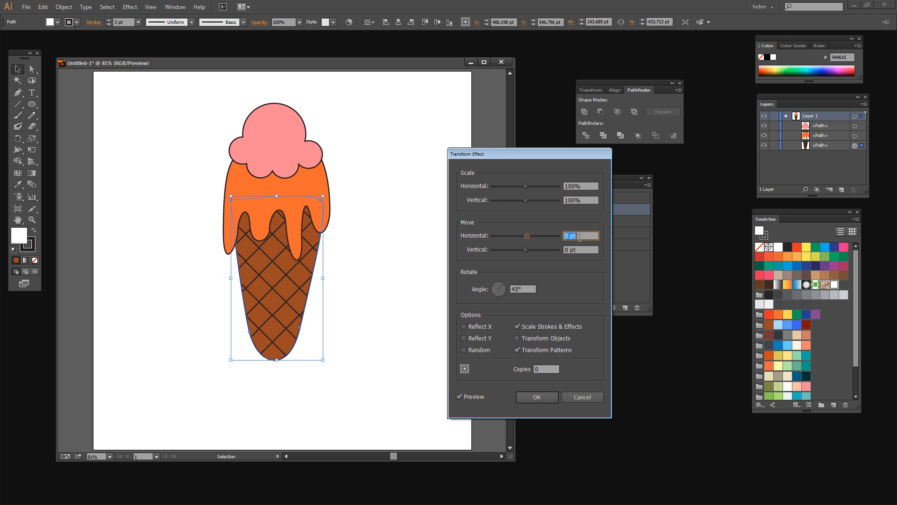
pyautogui.press('Up')
pyautogui.press('Up')
pyautogui.press('Up')
pyautogui.press('Up')
pyautogui.press('Up')
pyautogui.press('Up')
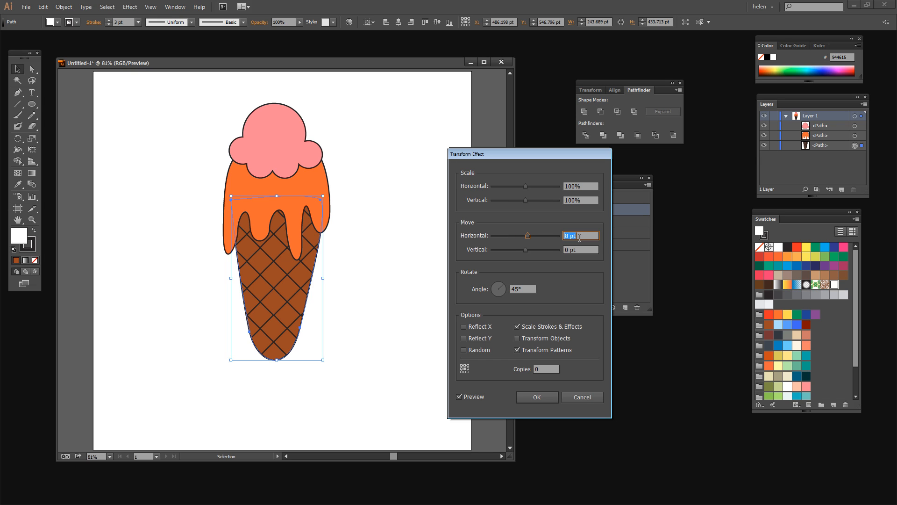
pyautogui.press('Down')
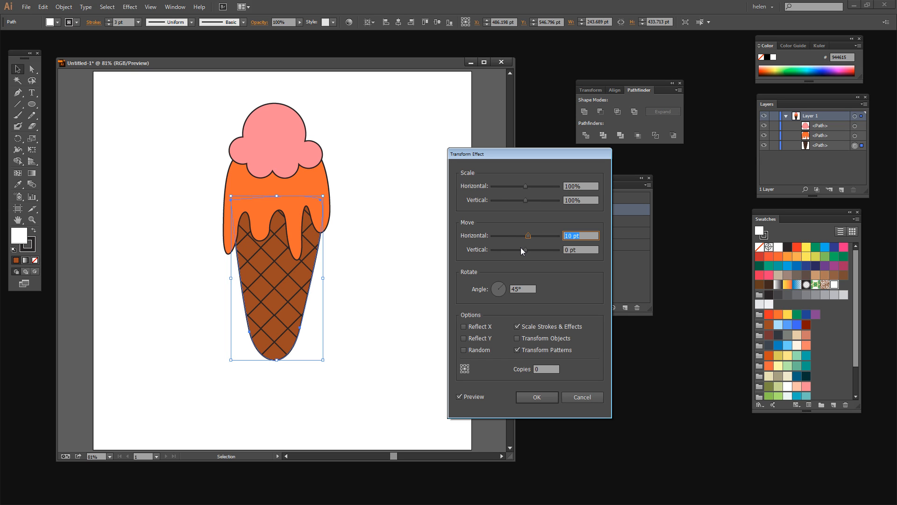
pyautogui.click(532, 395)
pyautogui.click(370, 377)
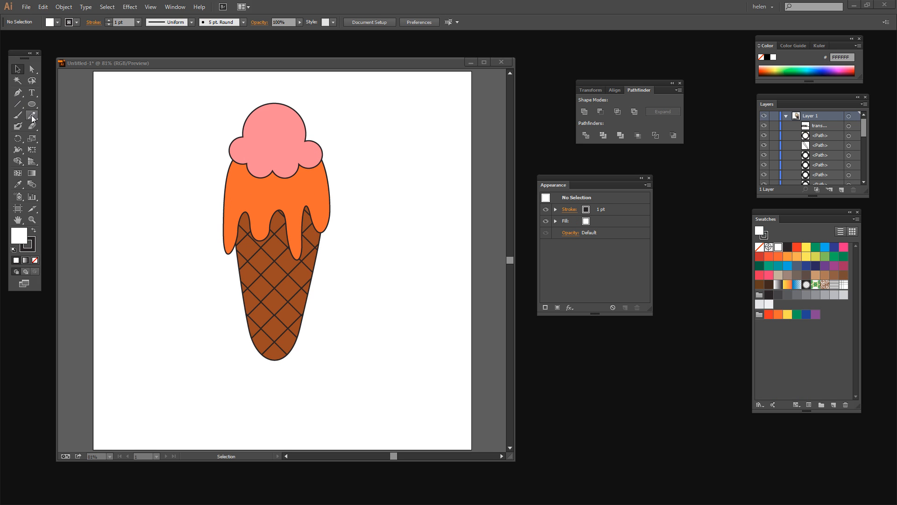
# - Draw a red-filled circle about 52 pt in diameter on the empty area beside the pink scoop
pyautogui.press('z')
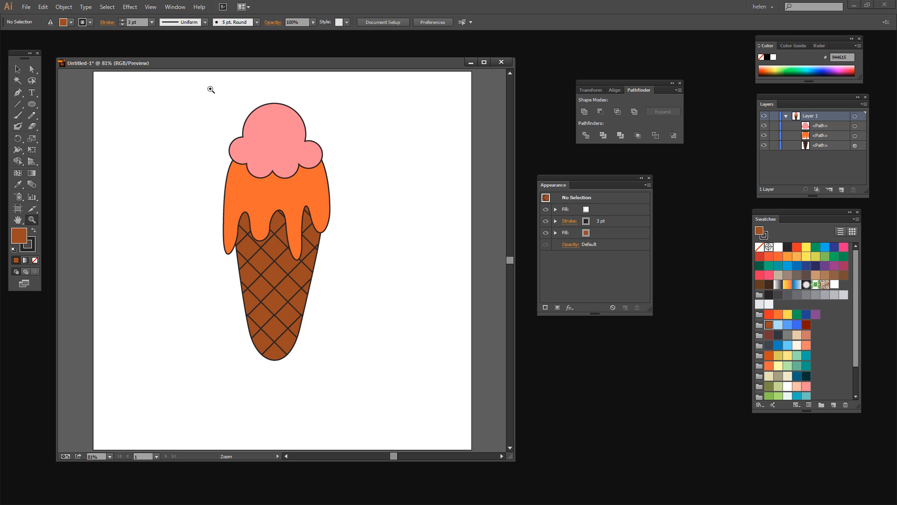
pyautogui.moveTo(211, 90); pyautogui.dragTo(354, 260)
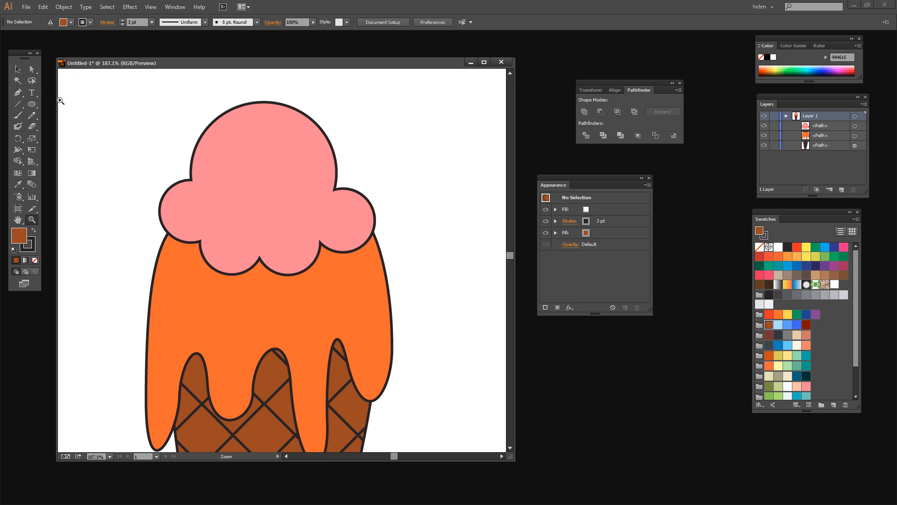
pyautogui.click(31, 103)
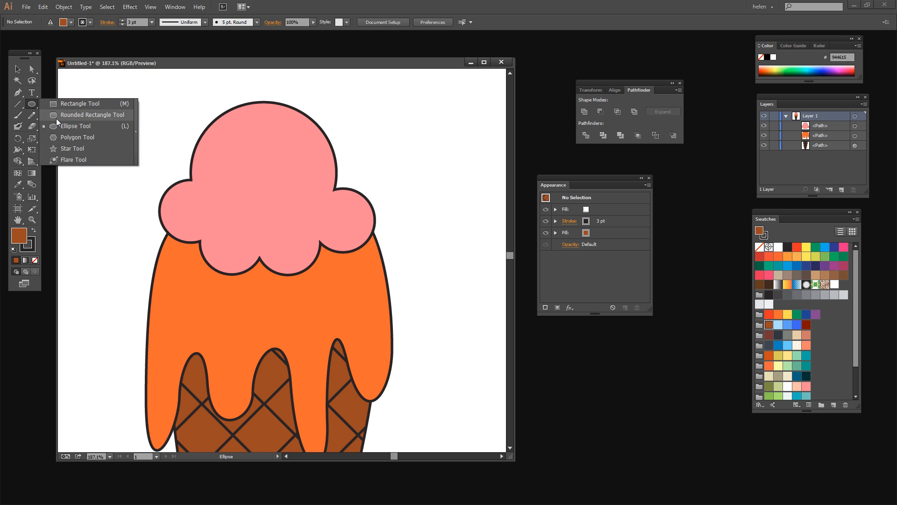
pyautogui.click(62, 124)
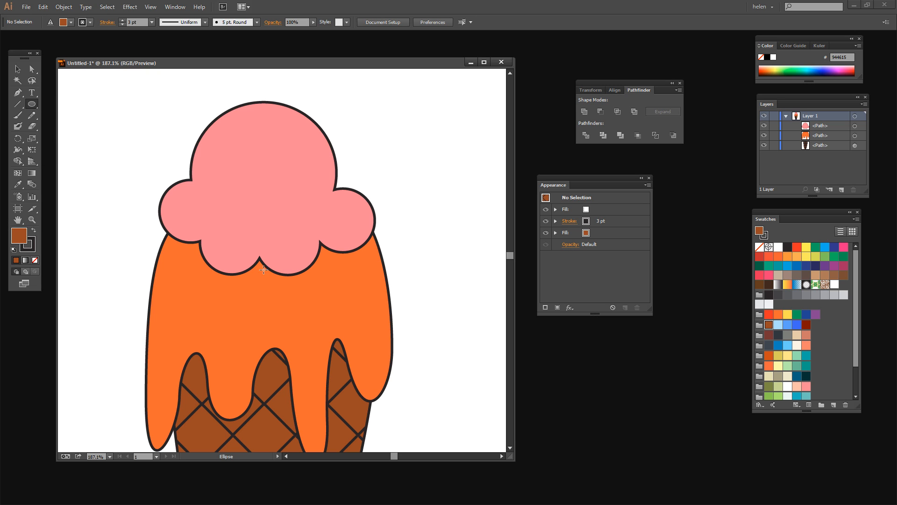
pyautogui.click(797, 247)
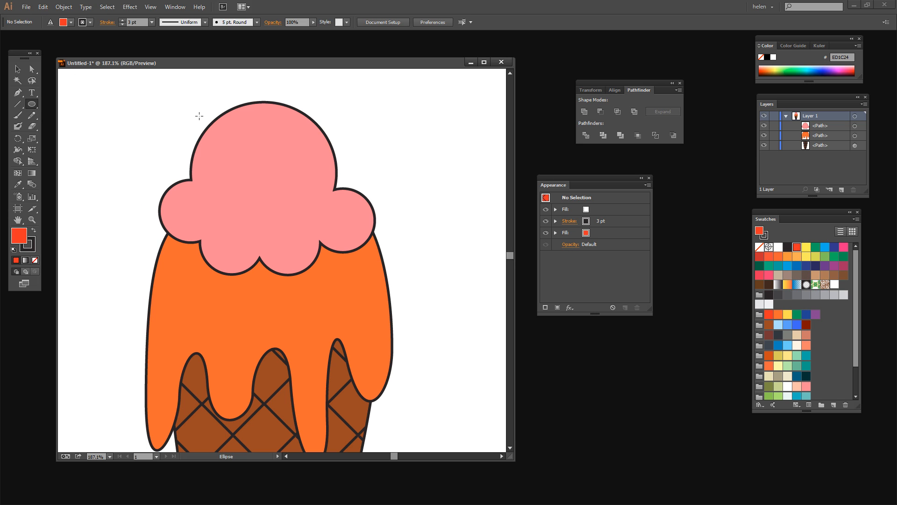
pyautogui.moveTo(91, 116)
pyautogui.mouseDown()
pyautogui.moveTo(146, 161)
pyautogui.moveTo(137, 152)
pyautogui.mouseUp()
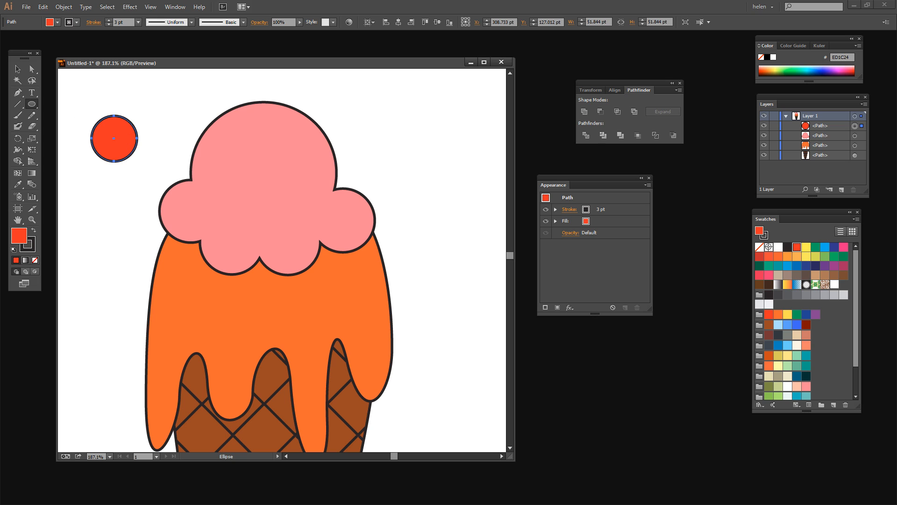
# - Move the red circle onto the upper middle of the pink scoop as a cherry and deselect it
pyautogui.click(17, 68)
pyautogui.moveTo(110, 143); pyautogui.dragTo(258, 131)
pyautogui.click(421, 196)
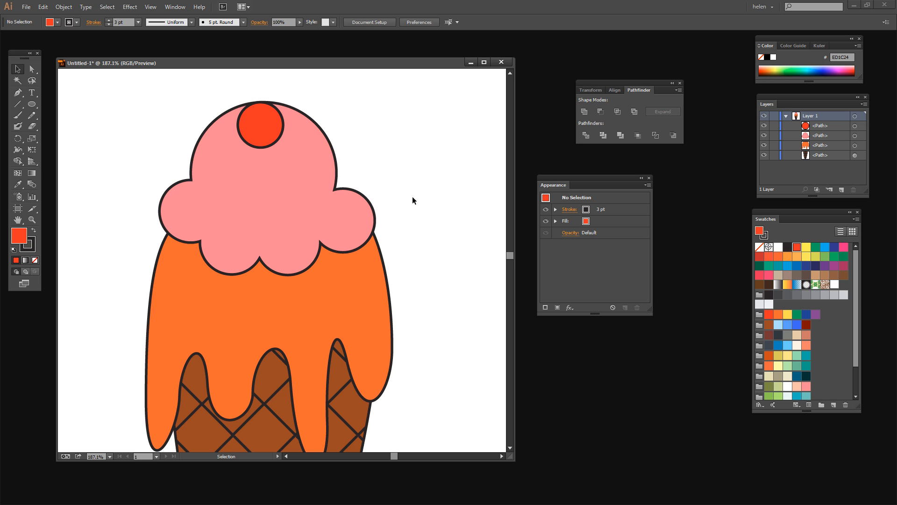
# - Draw a curved cherry stem about 31 pt wide and 65 pt high with the Pen tool, with no fill and a dark 3 pt stroke
pyautogui.scroll(3, 412, 195)
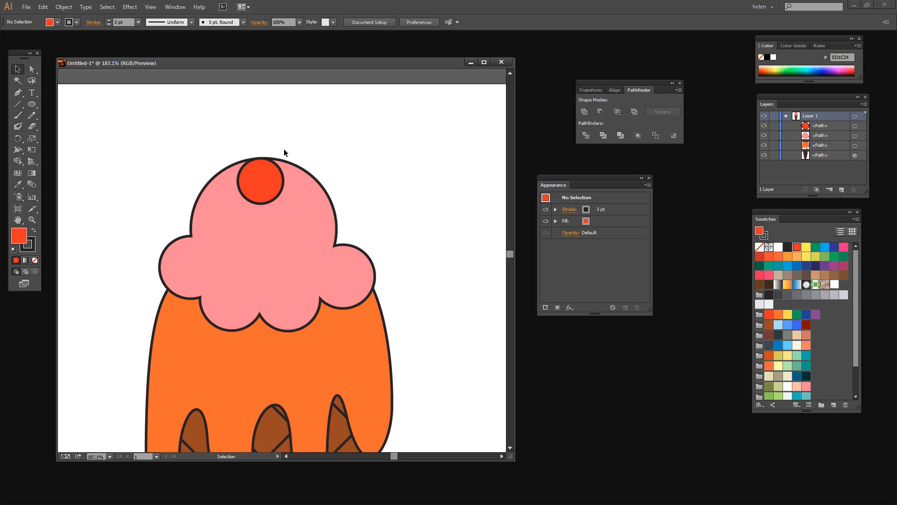
pyautogui.click(17, 96)
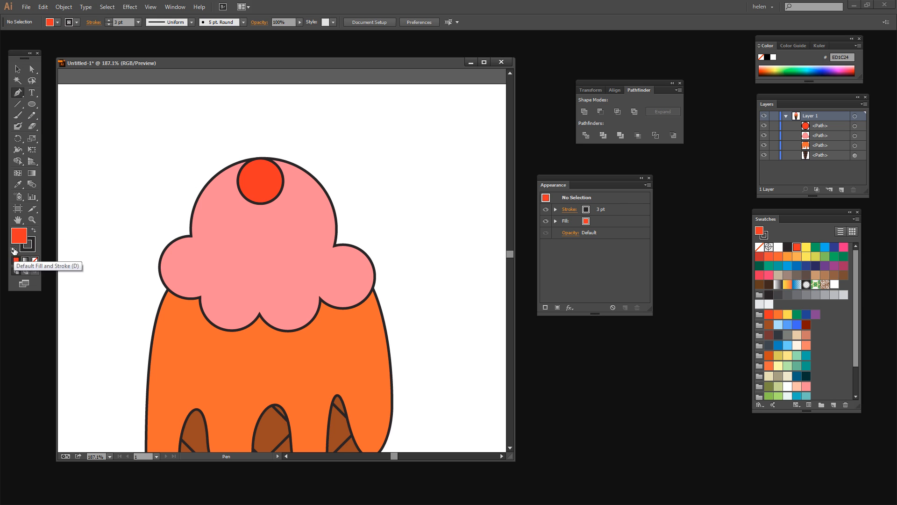
pyautogui.click(34, 260)
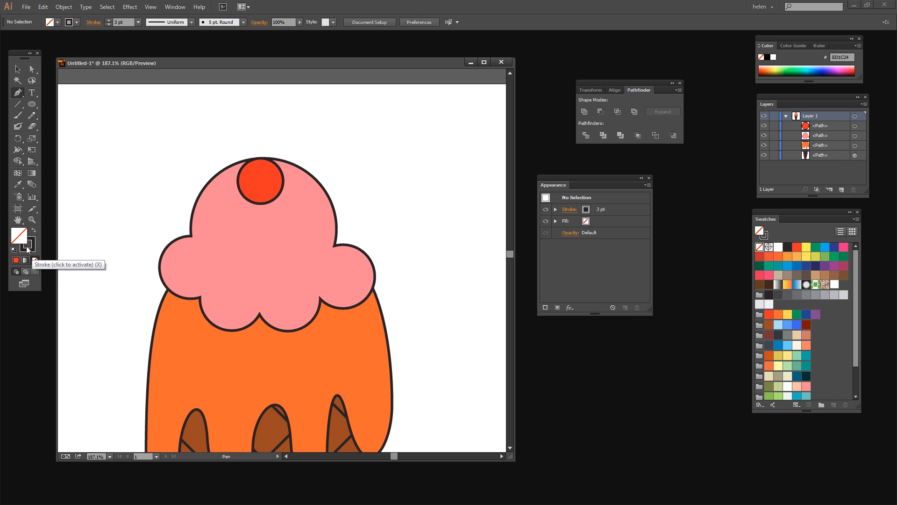
pyautogui.click(32, 246)
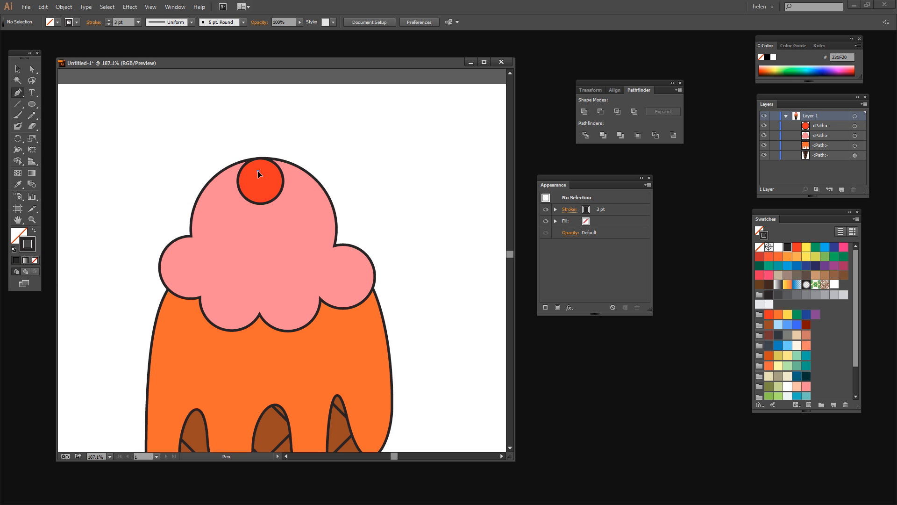
pyautogui.moveTo(258, 171); pyautogui.dragTo(252, 141)
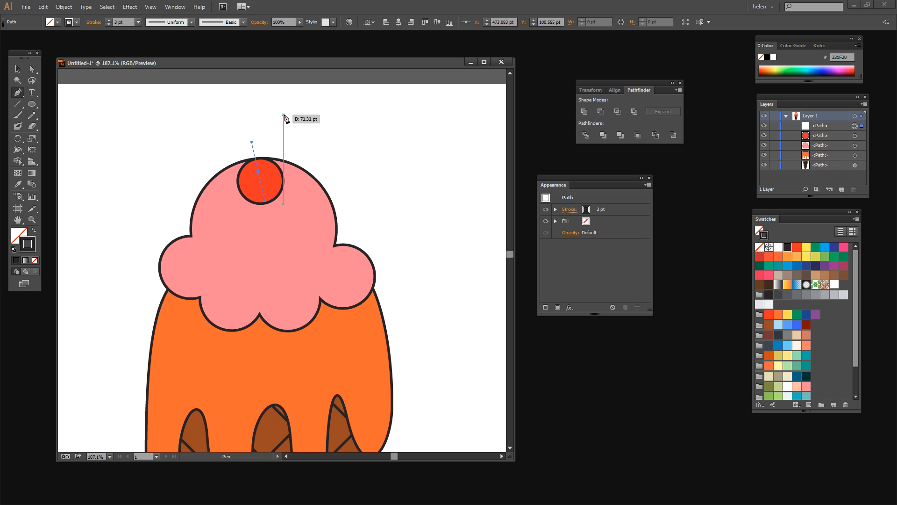
pyautogui.moveTo(283, 114); pyautogui.dragTo(300, 109)
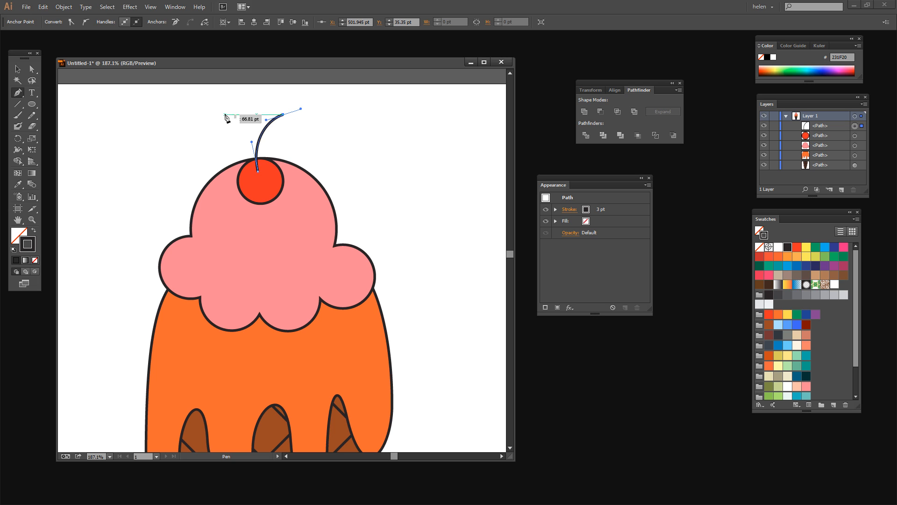
pyautogui.click(17, 70)
pyautogui.click(370, 155)
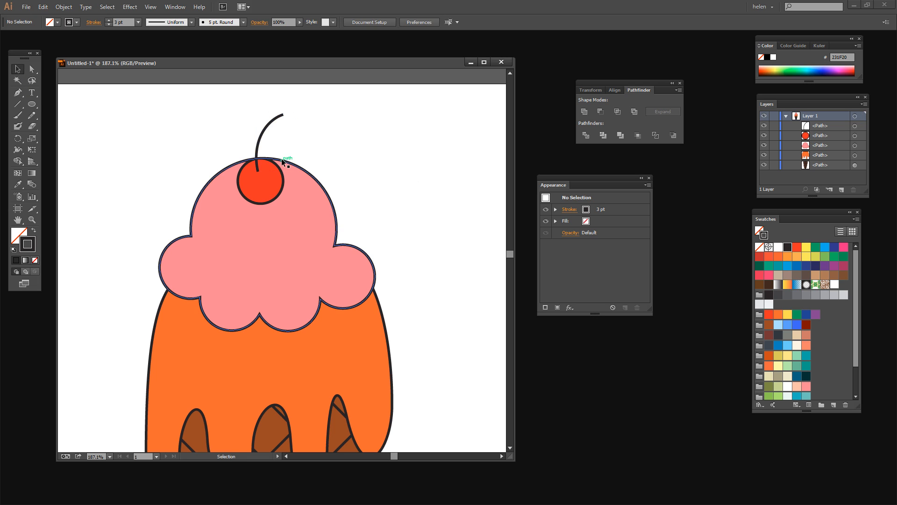
# - Give the cherry stem's stroke a round cap and deselect the stem
pyautogui.click(281, 116)
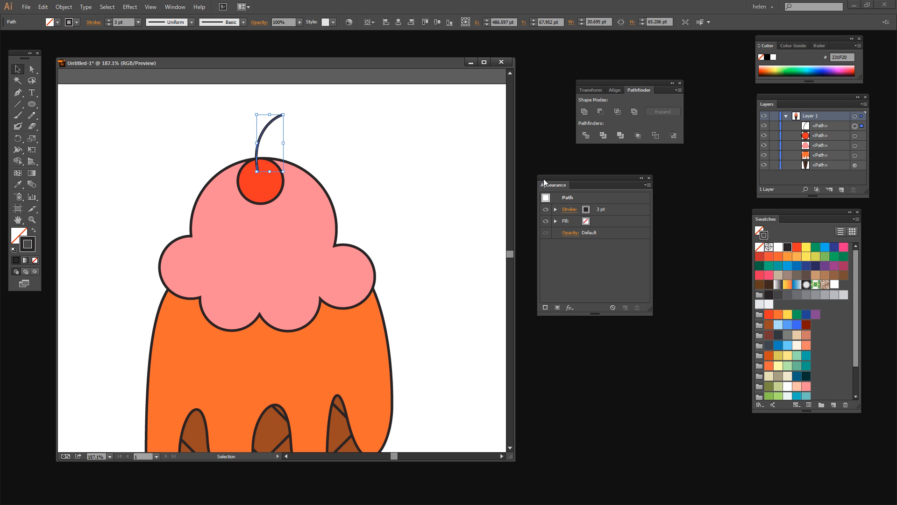
pyautogui.click(572, 209)
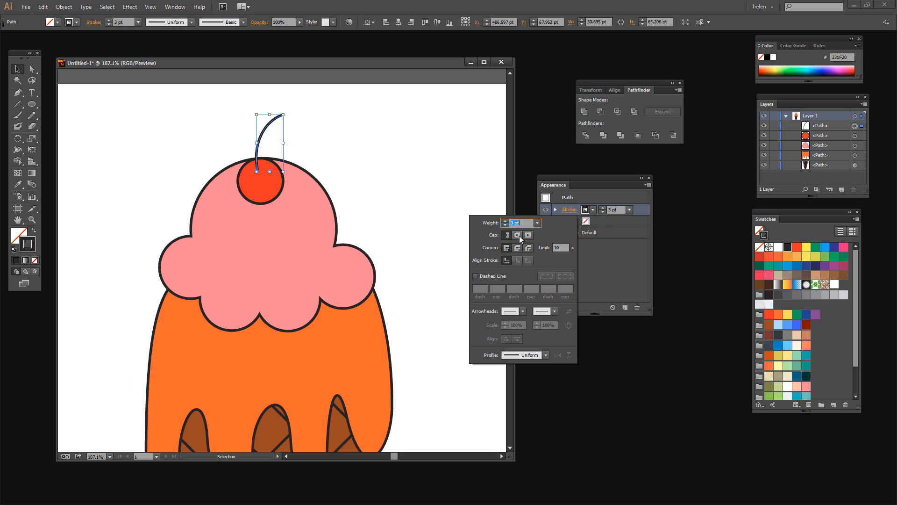
pyautogui.click(517, 234)
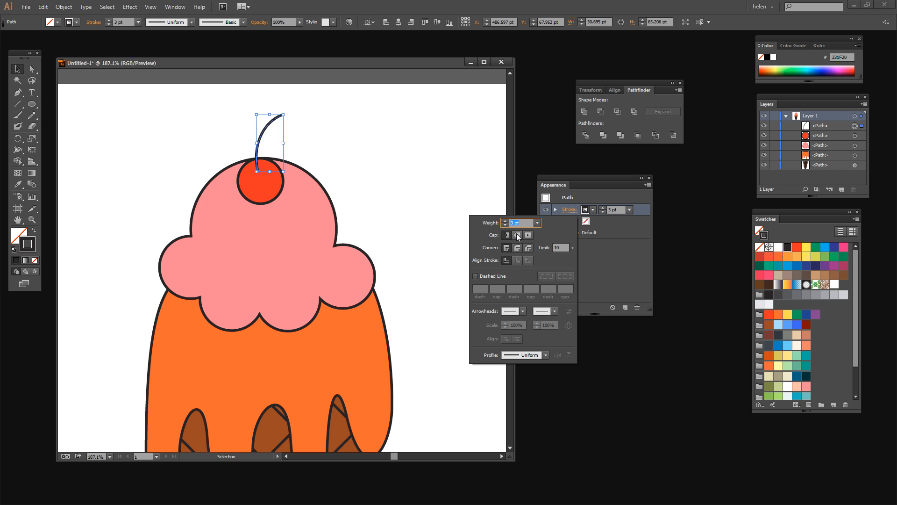
pyautogui.click(397, 195)
pyautogui.click(325, 159)
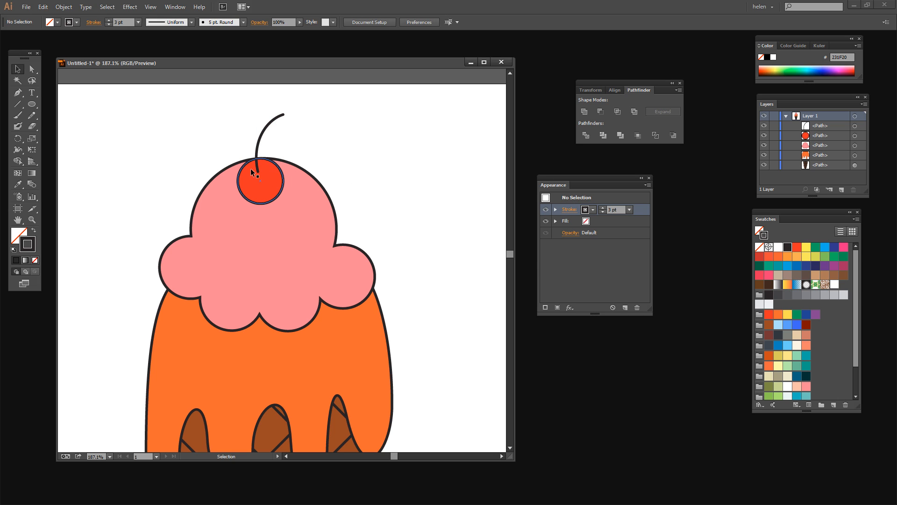
# - Draw a small upward-opening curve about 20 pt wide and 9 pt high beside the cherry with the Pen tool and even out its curvature
pyautogui.click(17, 93)
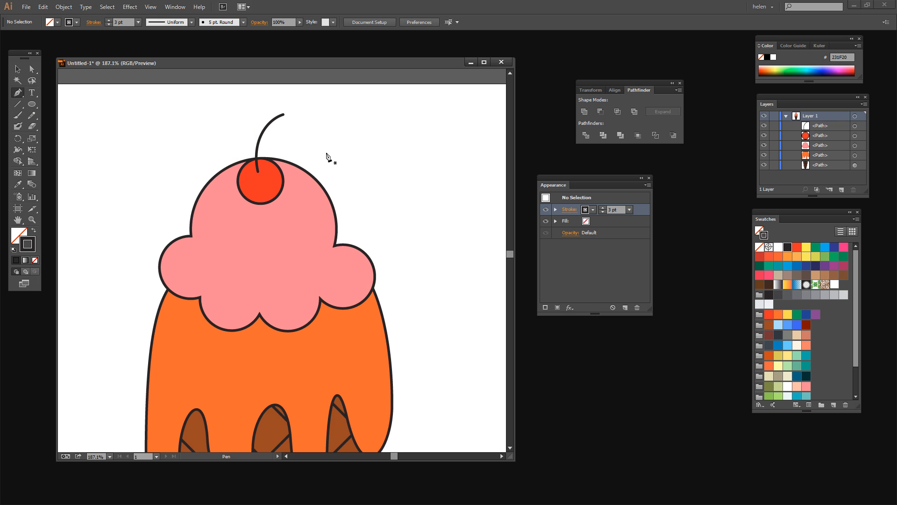
pyautogui.click(343, 129)
pyautogui.moveTo(343, 130); pyautogui.dragTo(364, 123)
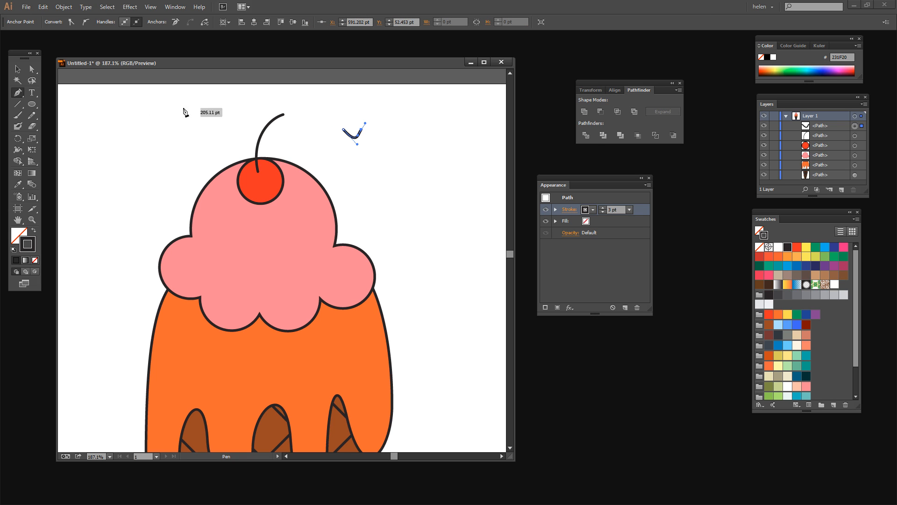
pyautogui.click(27, 70)
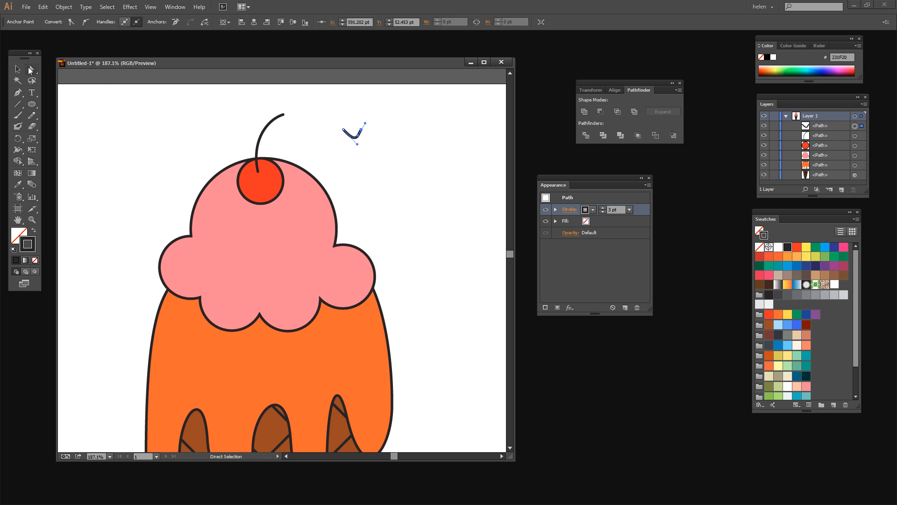
pyautogui.moveTo(359, 145); pyautogui.dragTo(353, 142)
pyautogui.click(359, 145)
pyautogui.click(358, 137)
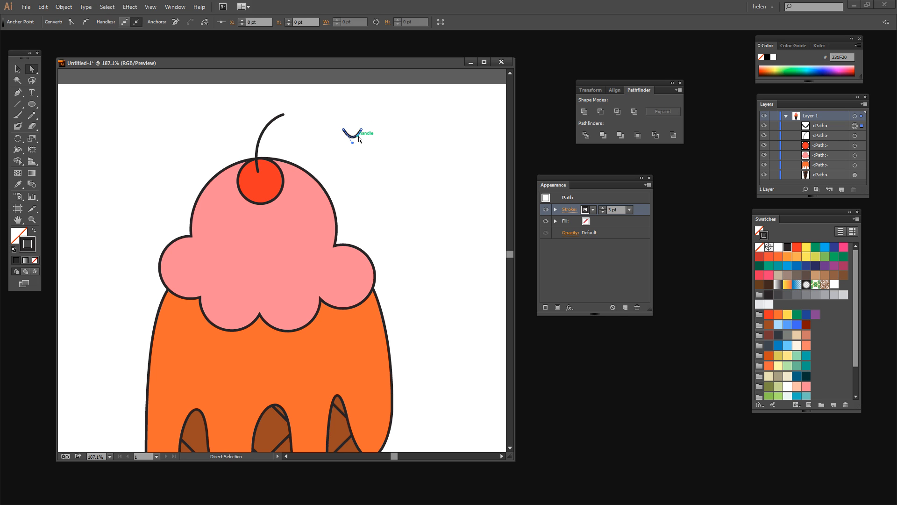
pyautogui.moveTo(353, 142); pyautogui.dragTo(351, 144)
pyautogui.click(356, 145)
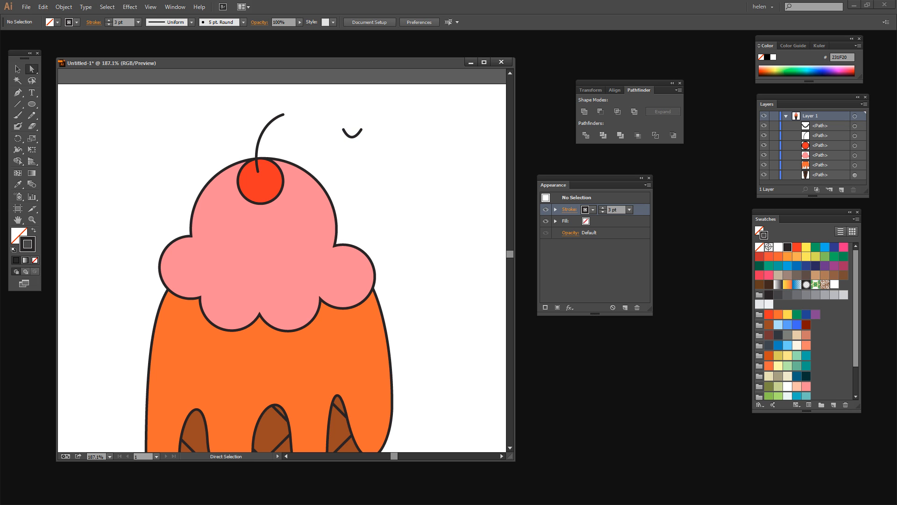
# - Move the small curve onto the cherry at the base of the stem as a dimple and deselect it
pyautogui.click(17, 70)
pyautogui.moveTo(352, 138); pyautogui.dragTo(257, 172)
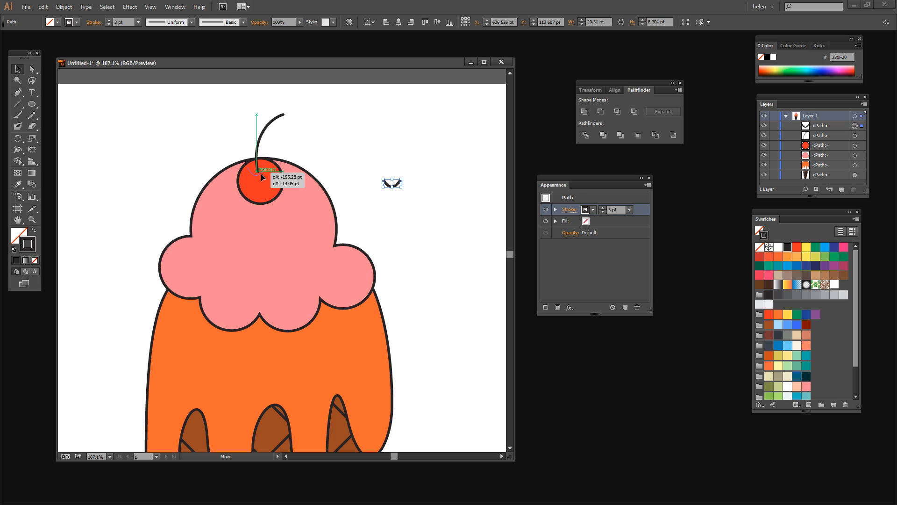
pyautogui.moveTo(263, 174); pyautogui.dragTo(264, 174)
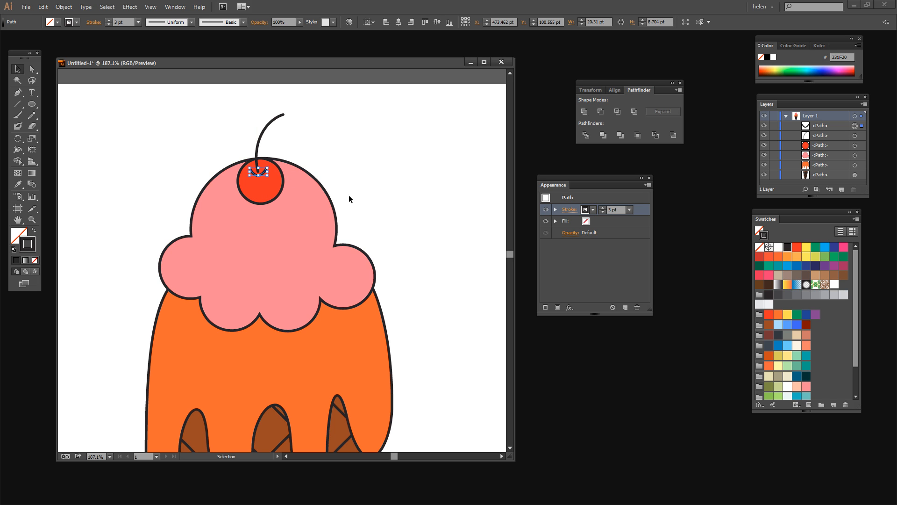
pyautogui.click(448, 239)
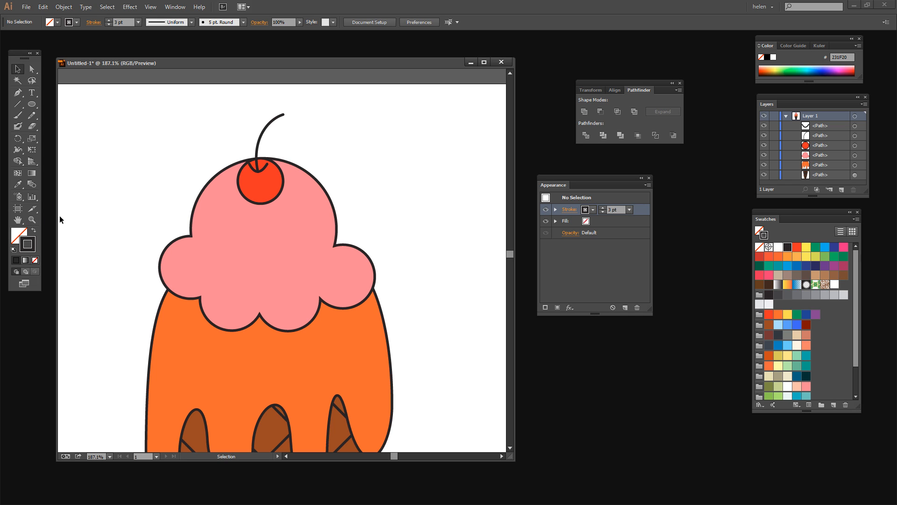
# - Draw a dark-filled circle without a stroke, about 93 pt in diameter, on the empty artboard beside the cone and deselect it
pyautogui.press('a')
pyautogui.hotkey('ctrl', '0')
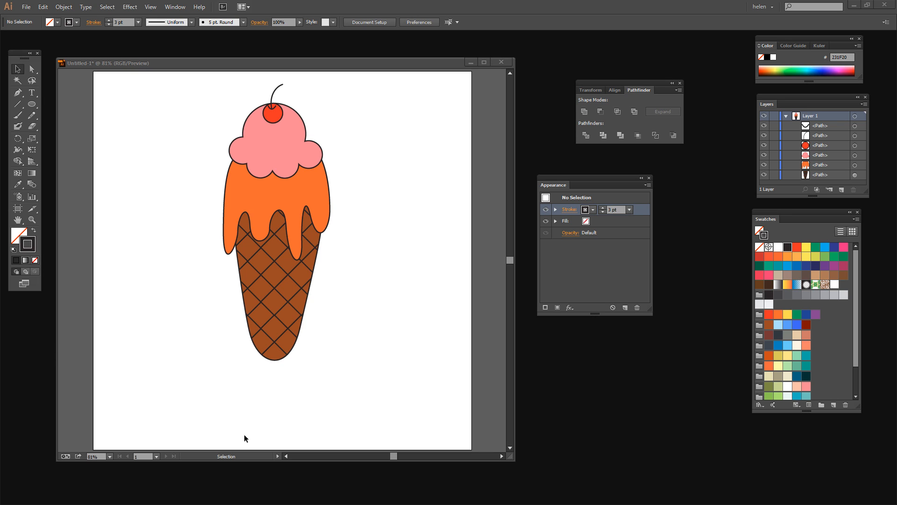
pyautogui.click(33, 230)
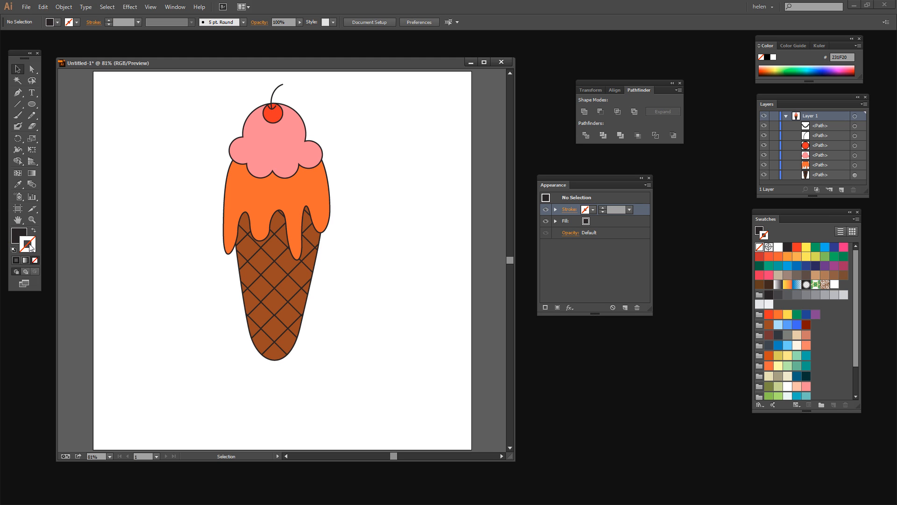
pyautogui.click(18, 236)
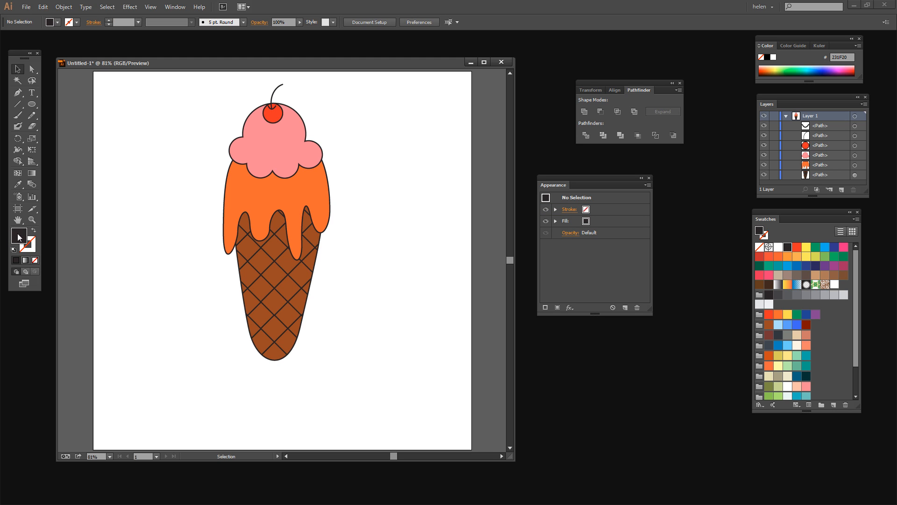
pyautogui.click(32, 103)
pyautogui.moveTo(130, 248); pyautogui.dragTo(145, 282)
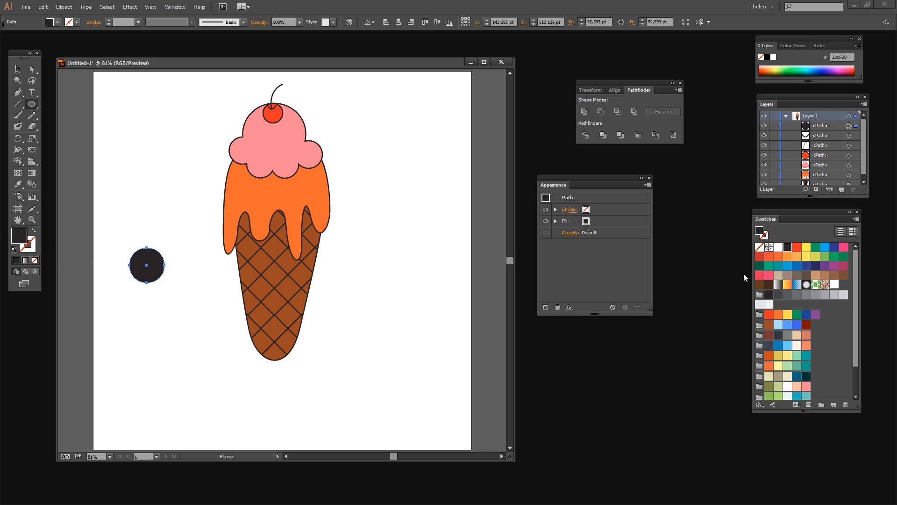
pyautogui.click(18, 70)
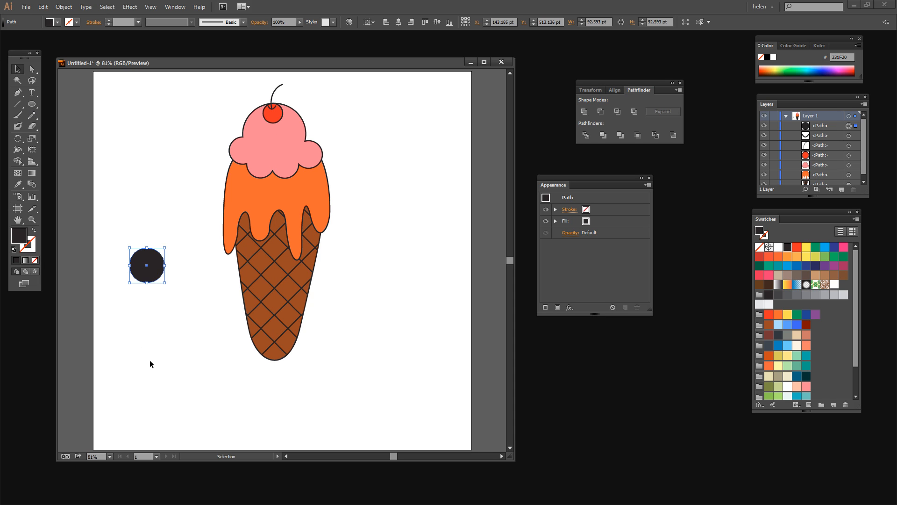
pyautogui.click(176, 338)
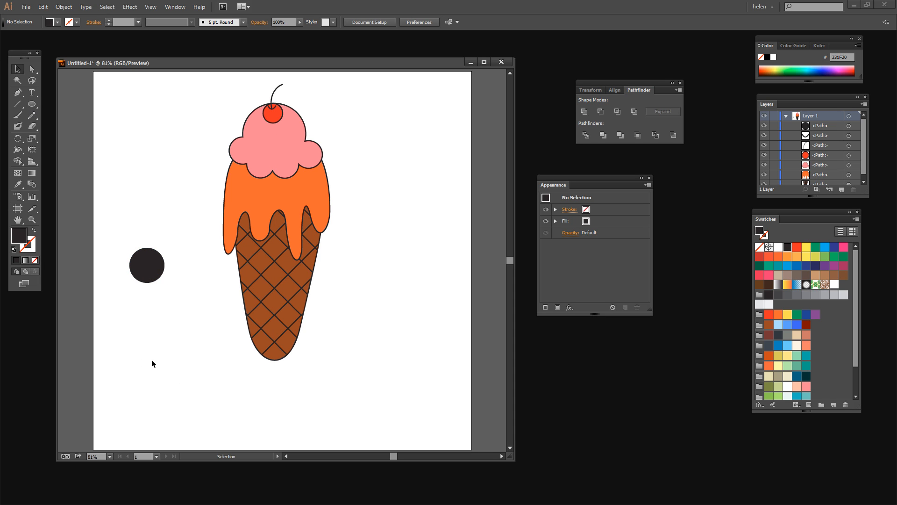
# - Draw a white highlight circle about 30 pt in diameter on the upper-left part of the dark circle and deselect it
pyautogui.click(778, 247)
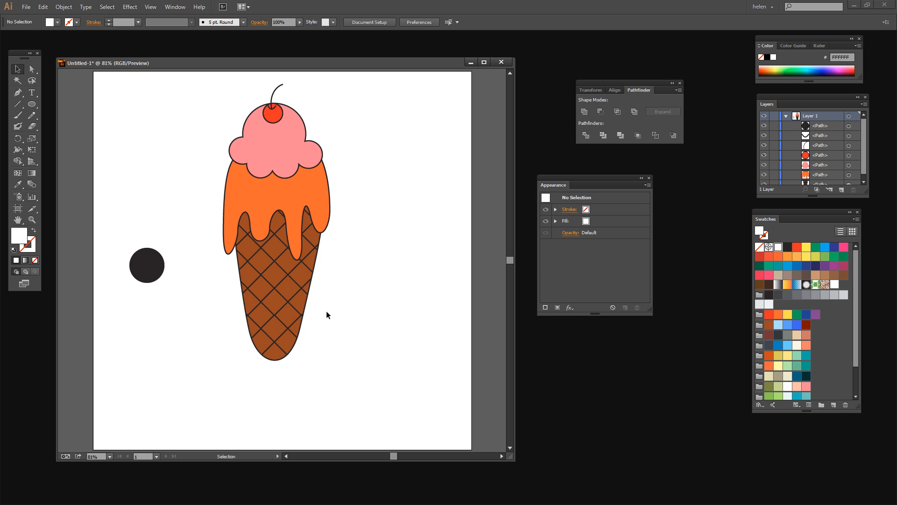
pyautogui.click(31, 104)
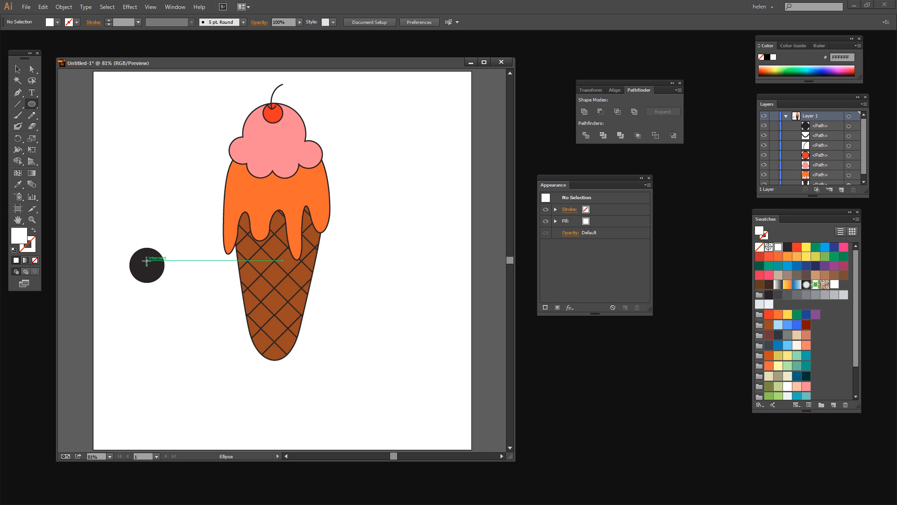
pyautogui.moveTo(145, 263); pyautogui.dragTo(134, 257)
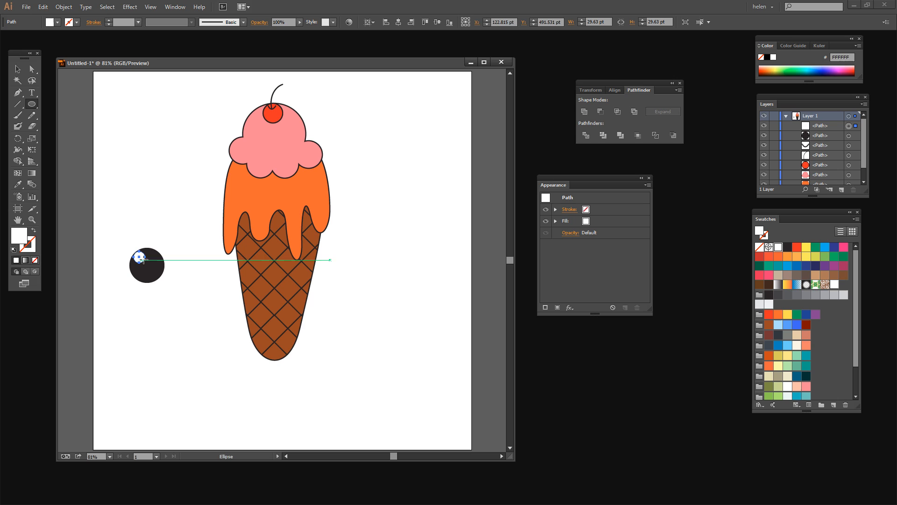
pyautogui.press('v')
pyautogui.click(181, 245)
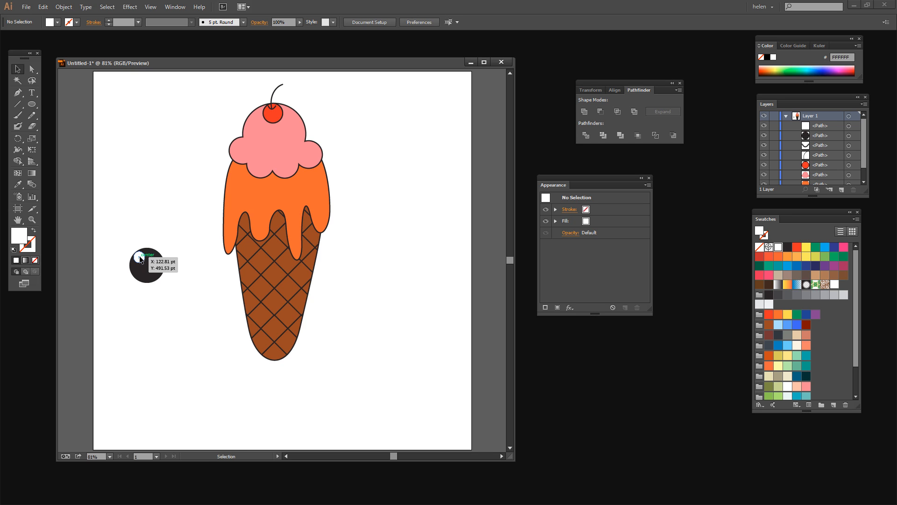
# - Duplicate the white highlight, shrink the copy, and place it just below and to the right of the original on the dark circle
pyautogui.moveTo(140, 258); pyautogui.dragTo(147, 272)
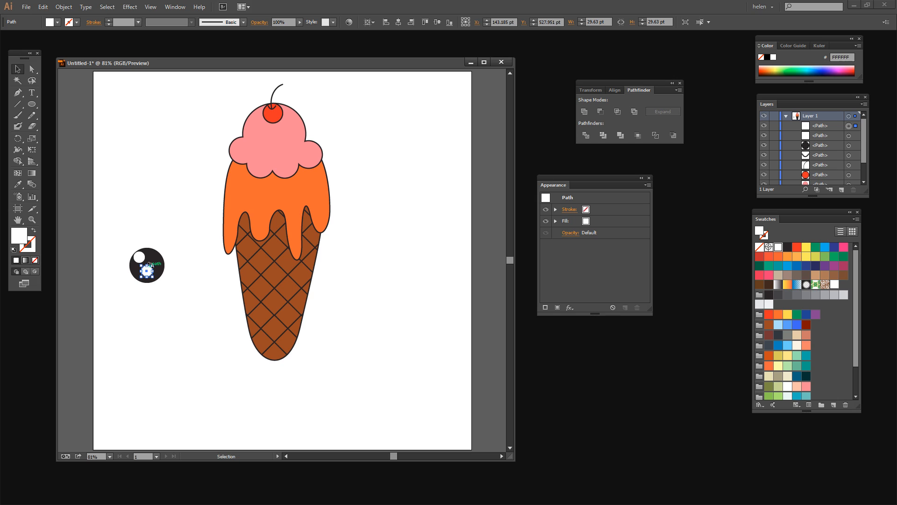
pyautogui.moveTo(151, 266)
pyautogui.mouseDown()
pyautogui.moveTo(140, 271)
pyautogui.moveTo(140, 258)
pyautogui.moveTo(145, 266)
pyautogui.mouseUp()
pyautogui.click(161, 301)
pyautogui.click(187, 307)
pyautogui.click(183, 332)
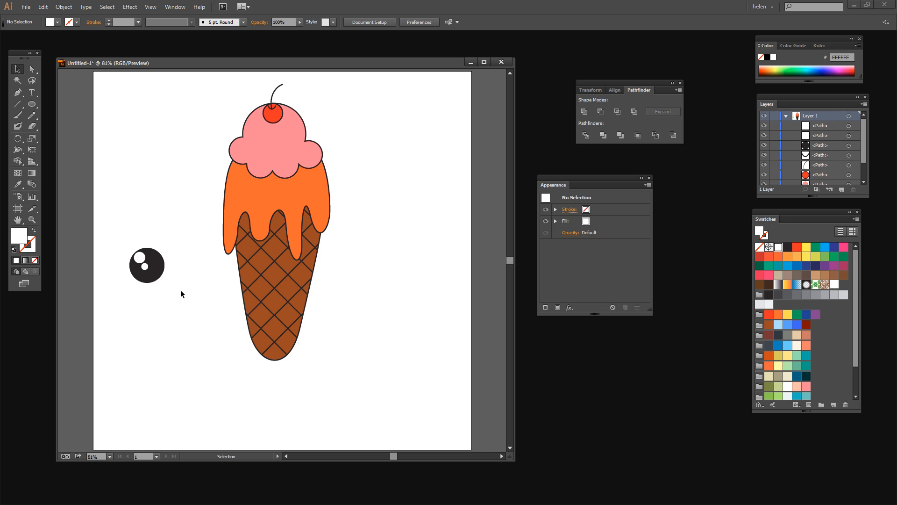
# - Group the dark circle and its two white highlights into one eye and deselect the group
pyautogui.moveTo(180, 289); pyautogui.dragTo(124, 228)
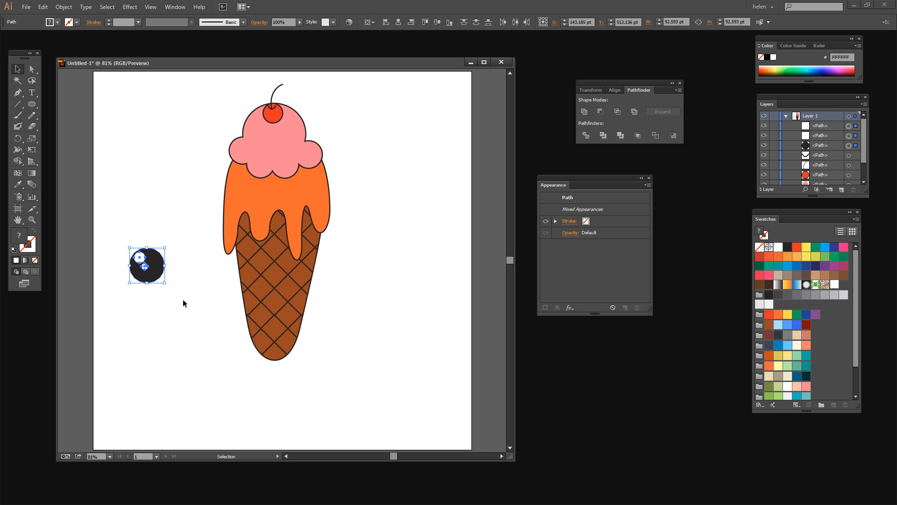
pyautogui.click(64, 7)
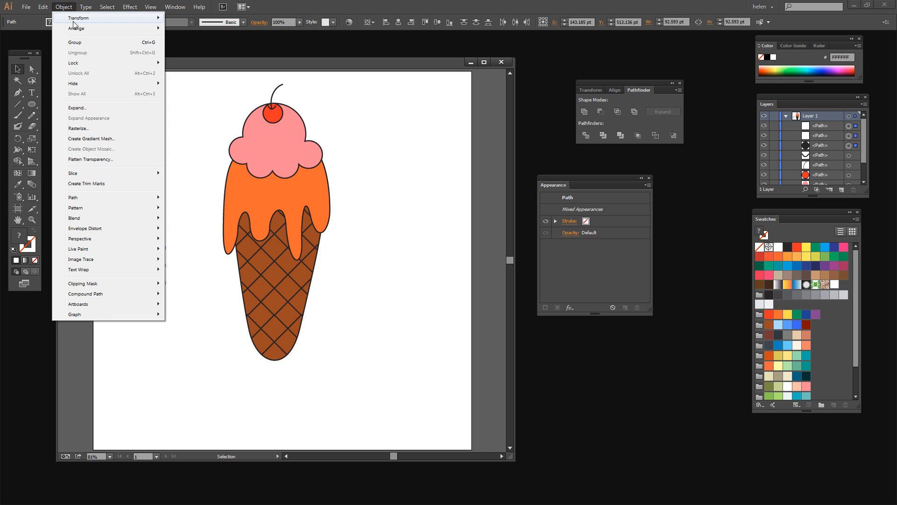
pyautogui.click(71, 42)
pyautogui.click(162, 355)
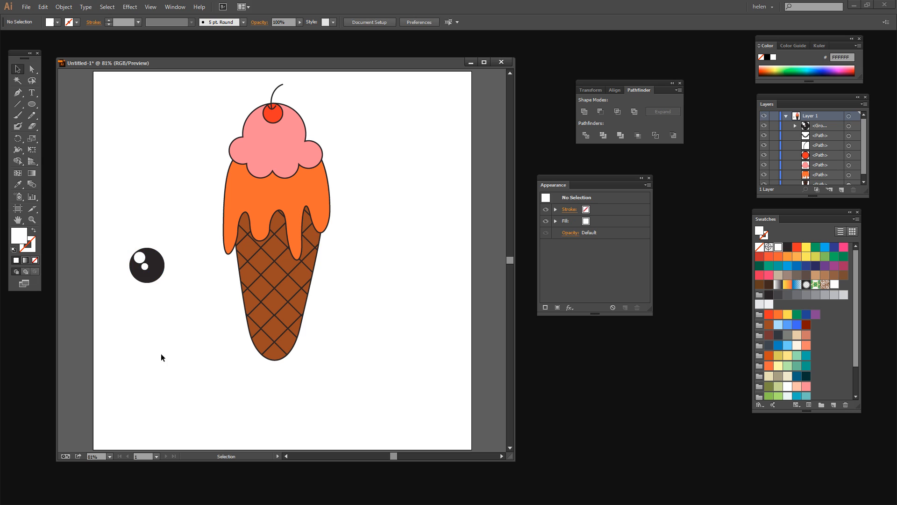
# - Move the eye group slightly closer to the cone and scale it down proportionally to about 45 pt in diameter
pyautogui.moveTo(150, 265); pyautogui.dragTo(165, 237)
pyautogui.click(195, 305)
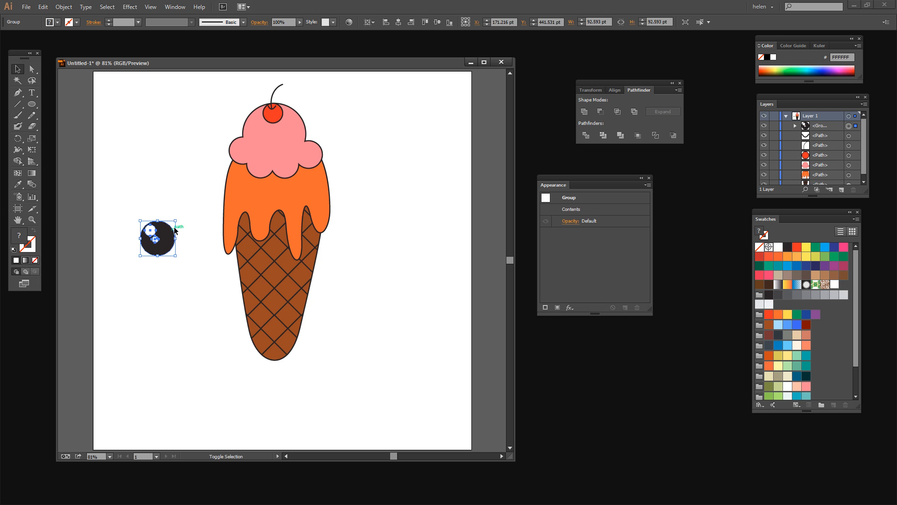
pyautogui.moveTo(176, 221); pyautogui.dragTo(159, 234)
pyautogui.click(149, 296)
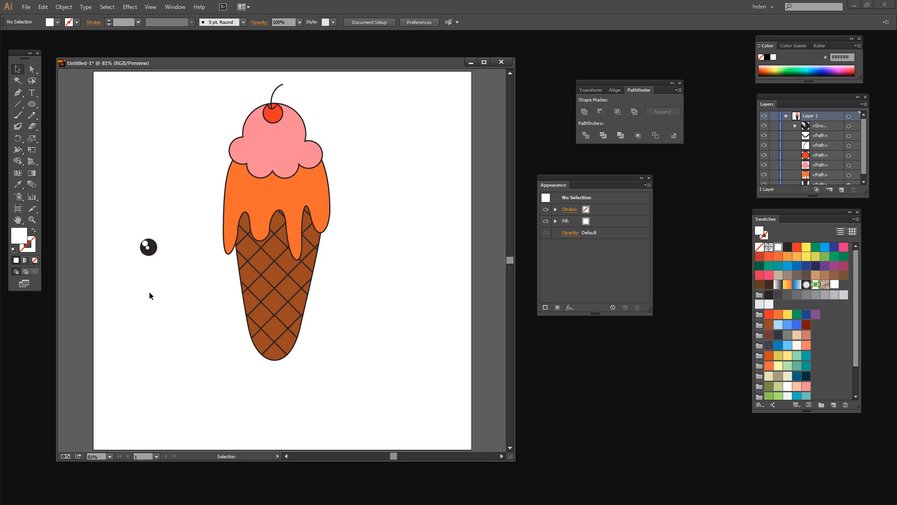
# - Place the eye on the left half of the orange icing just below the pink scoop and deselect it
pyautogui.moveTo(139, 218); pyautogui.dragTo(140, 218)
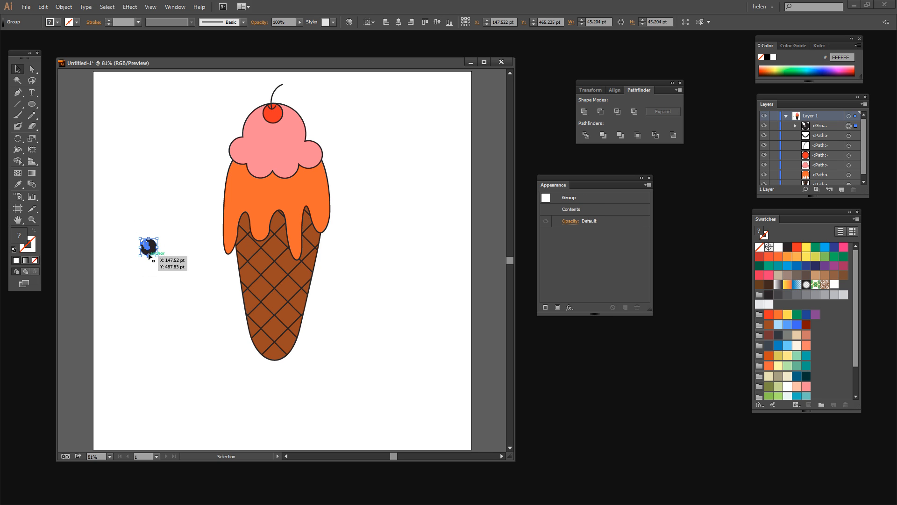
pyautogui.moveTo(151, 250); pyautogui.dragTo(258, 195)
pyautogui.click(382, 267)
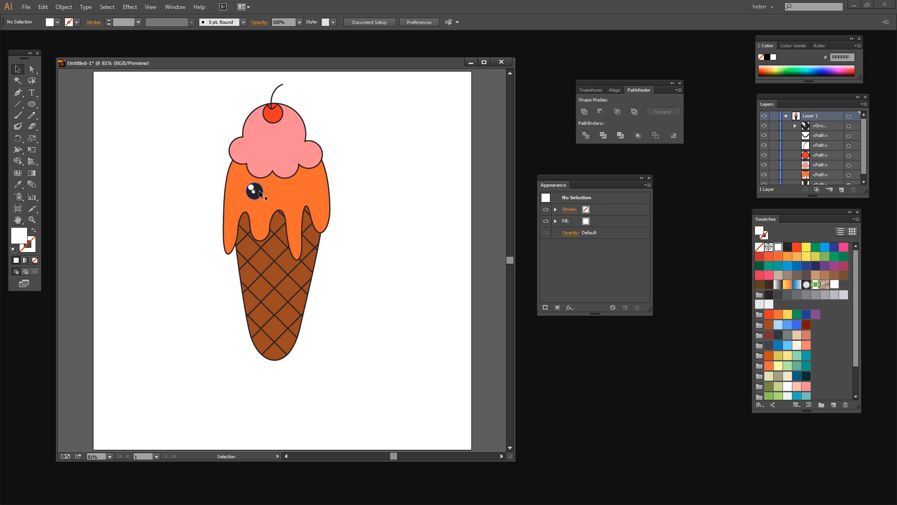
# - Duplicate the eye onto the right half of the orange icing and adjust both eyes so they sit level and spaced apart
pyautogui.moveTo(258, 191); pyautogui.dragTo(298, 196)
pyautogui.click(394, 250)
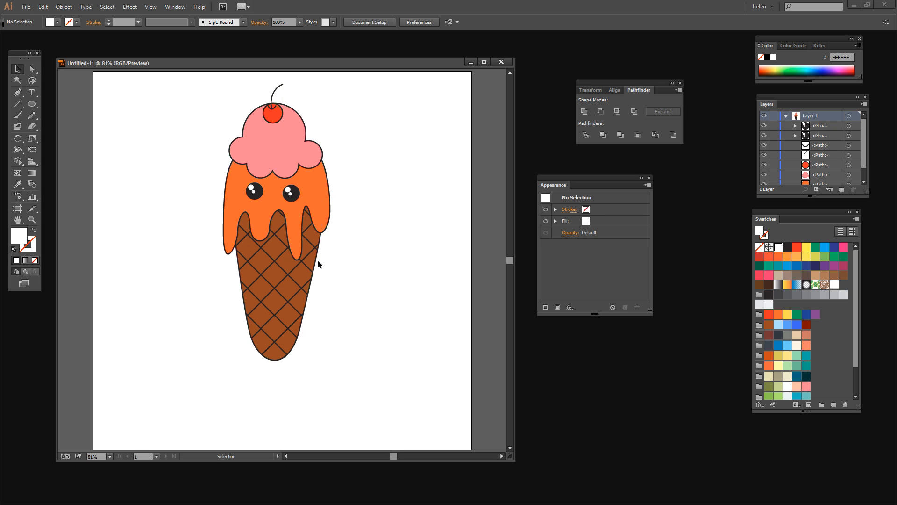
pyautogui.click(256, 192)
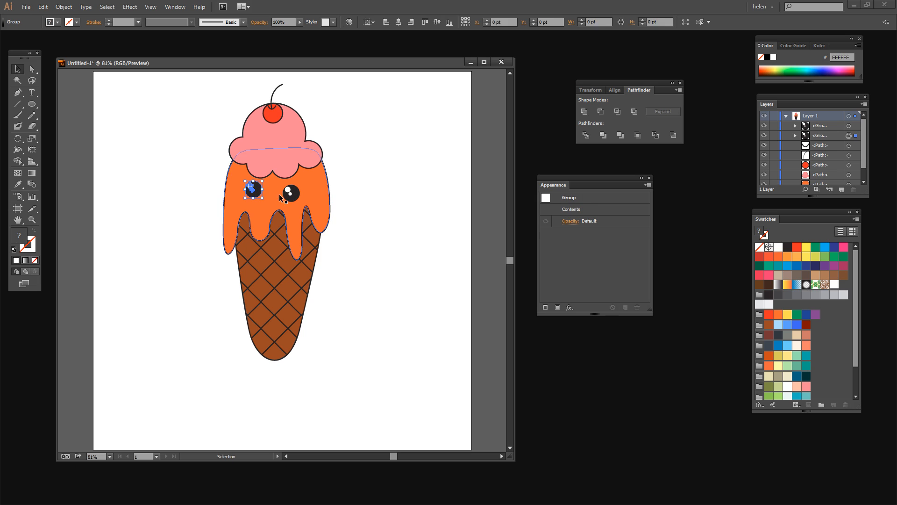
pyautogui.moveTo(297, 195); pyautogui.dragTo(297, 192)
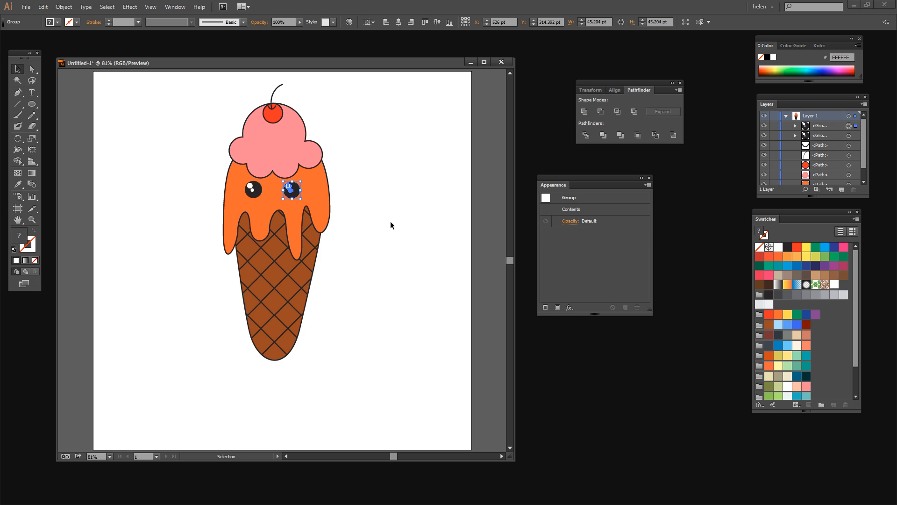
pyautogui.click(399, 252)
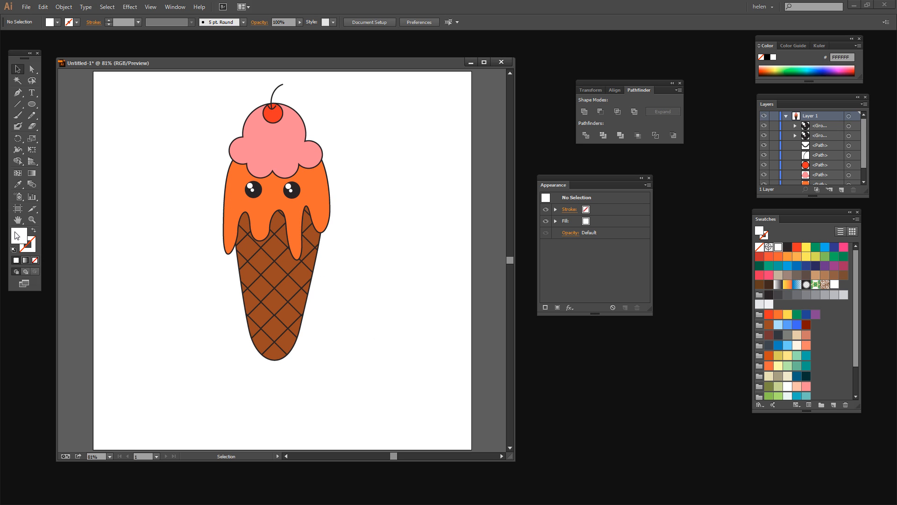
# - Draw a U-shaped smile curve about 46 pt wide beside the cone with the Pen tool, using no fill and a dark stroke
pyautogui.click(787, 246)
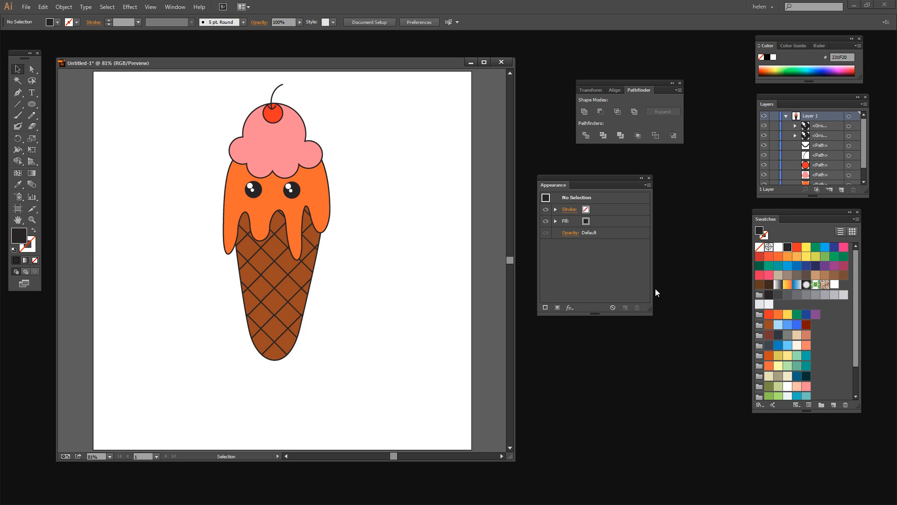
pyautogui.click(34, 231)
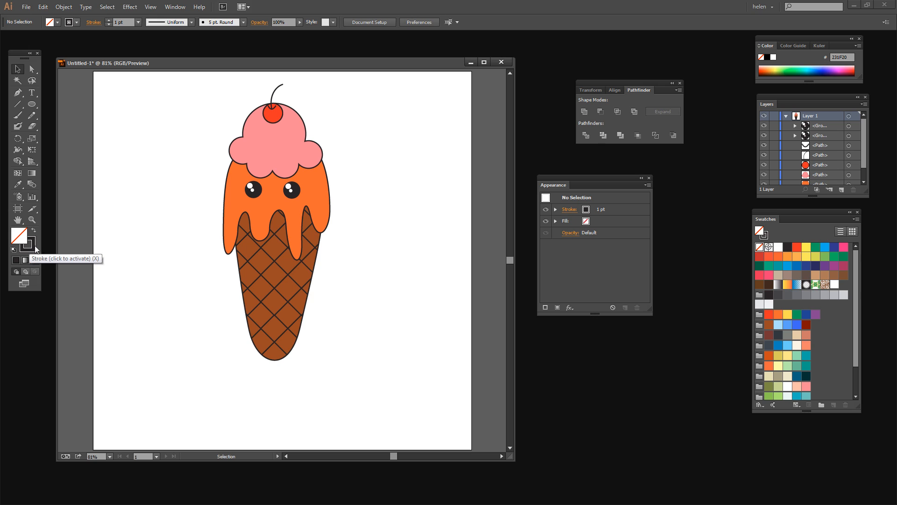
pyautogui.click(21, 100)
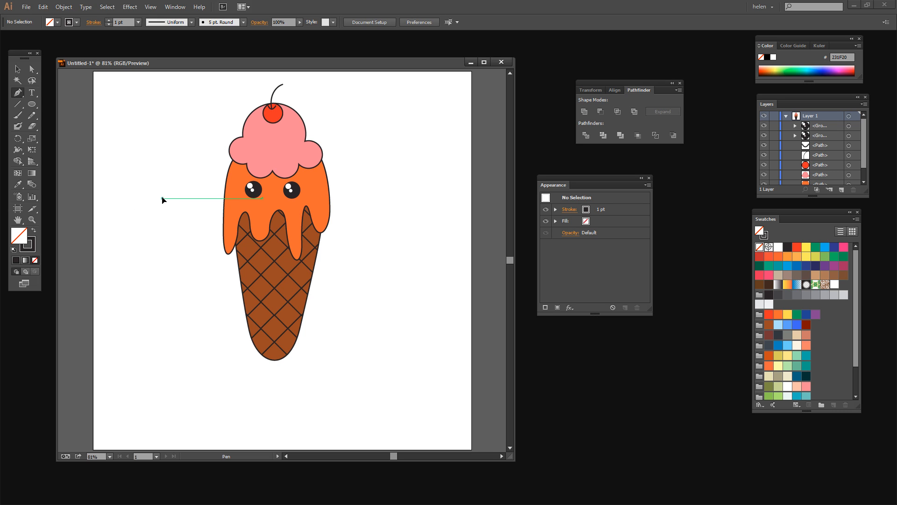
pyautogui.moveTo(162, 199); pyautogui.dragTo(163, 210)
pyautogui.moveTo(163, 211); pyautogui.dragTo(180, 186)
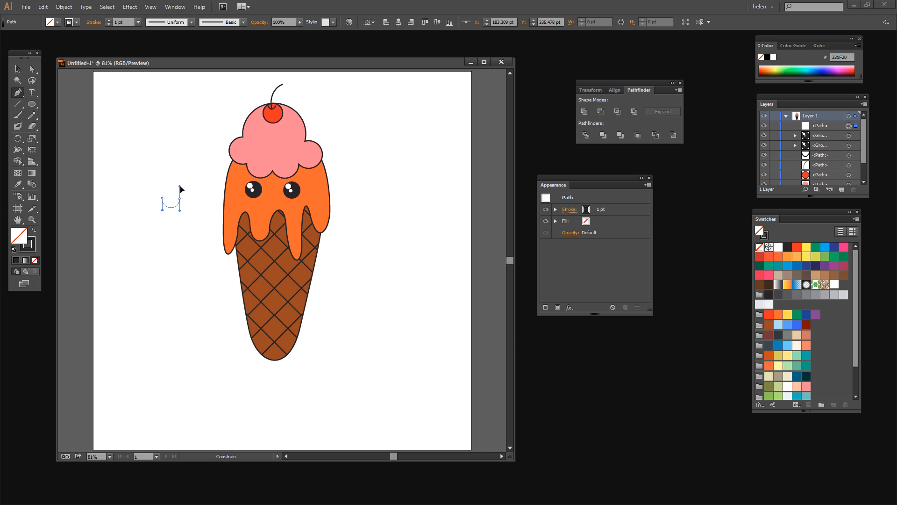
pyautogui.moveTo(180, 185); pyautogui.dragTo(180, 186)
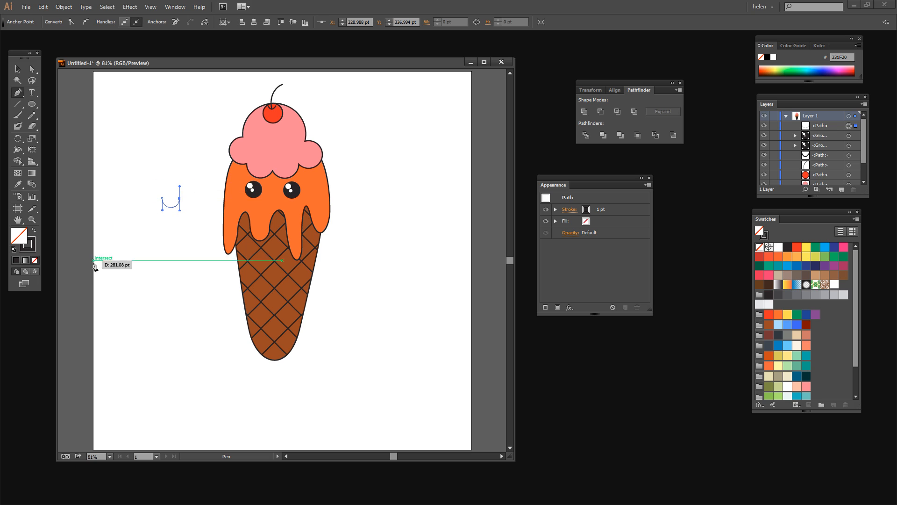
# - Set the smile curve's stroke weight to 6 pt and deselect it
pyautogui.click(27, 248)
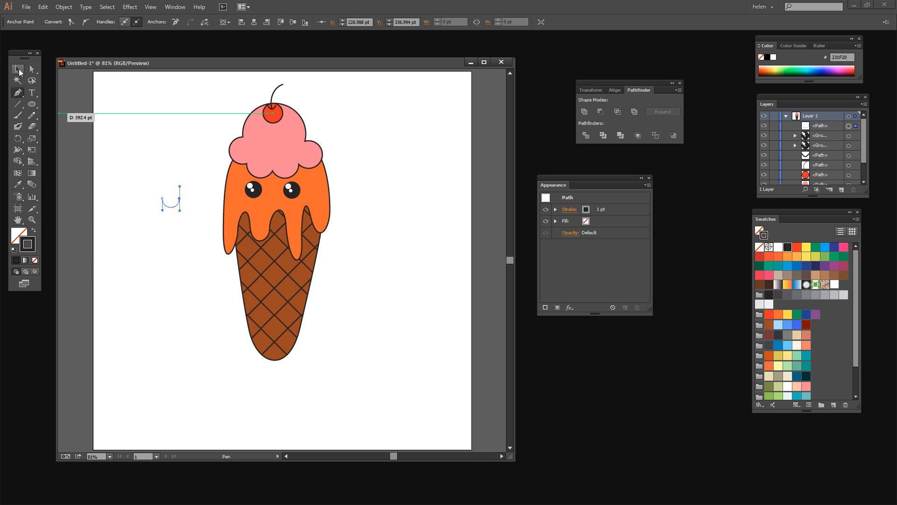
pyautogui.click(18, 70)
pyautogui.click(178, 201)
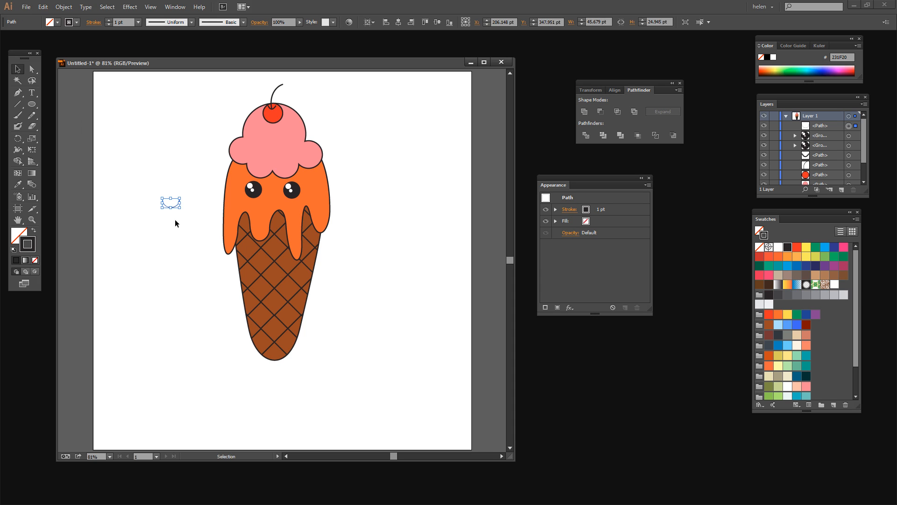
pyautogui.click(109, 21)
pyautogui.click(108, 21)
pyautogui.click(108, 21)
pyautogui.click(108, 20)
pyautogui.click(108, 20)
pyautogui.click(195, 243)
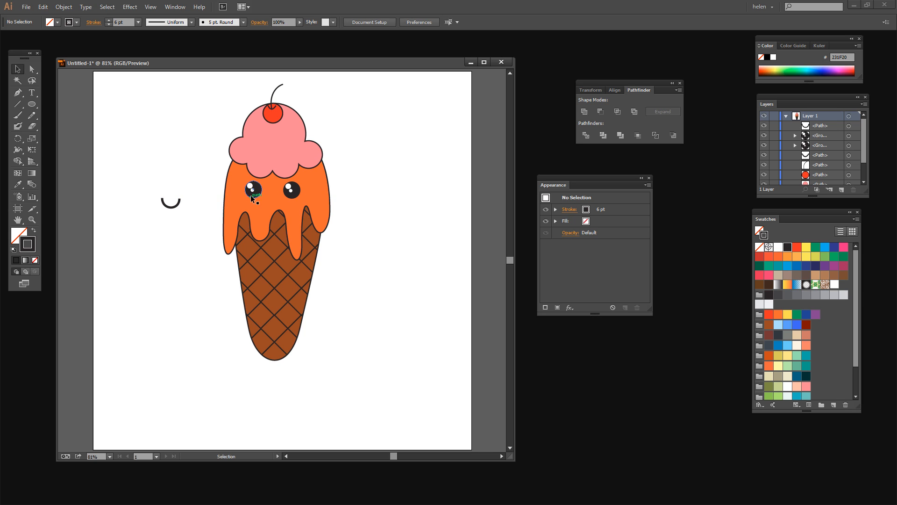
# - Give the smile curve's stroke round caps and deselect it
pyautogui.click(180, 204)
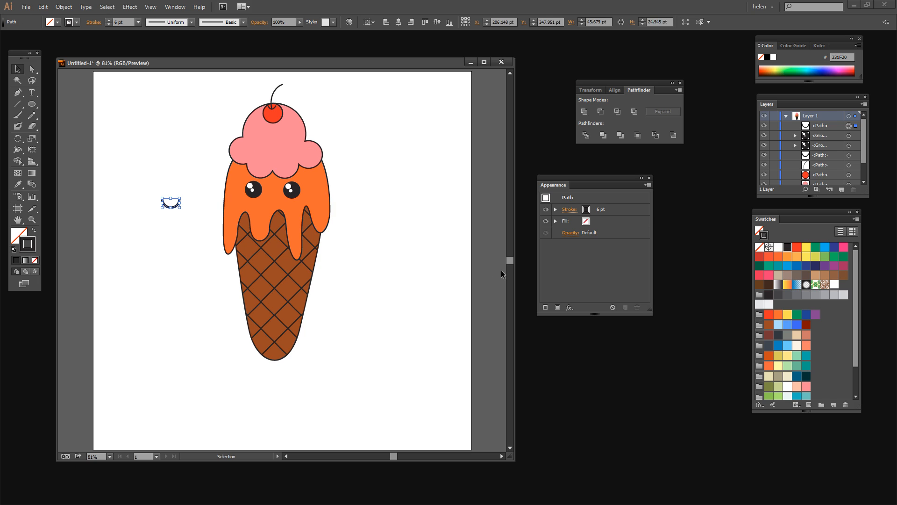
pyautogui.click(571, 210)
pyautogui.click(569, 209)
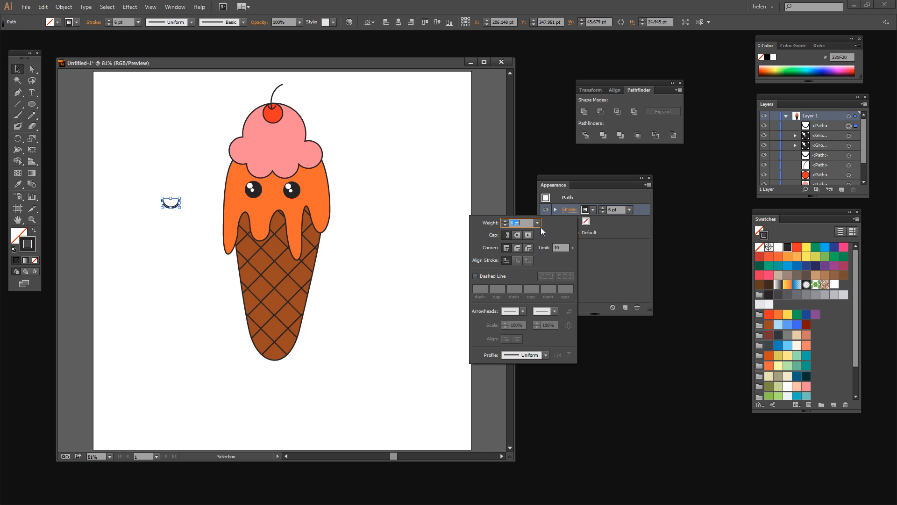
pyautogui.click(517, 236)
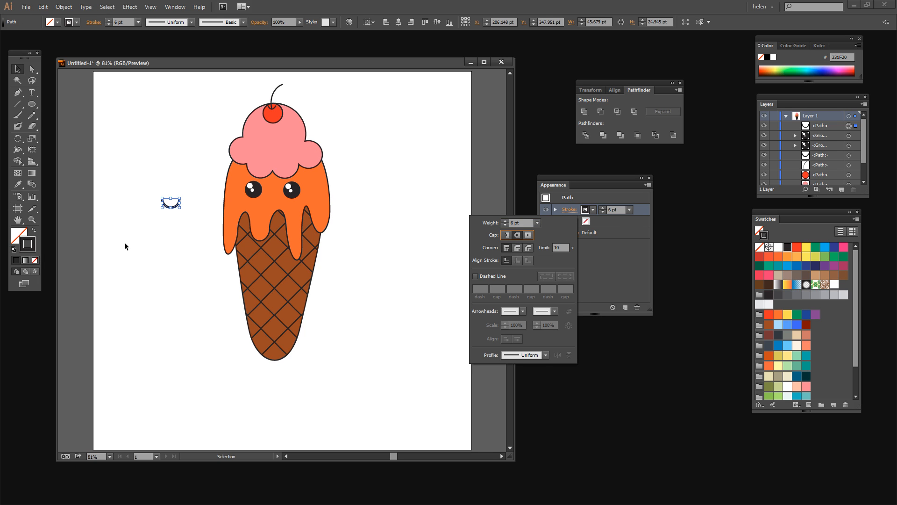
pyautogui.click(161, 226)
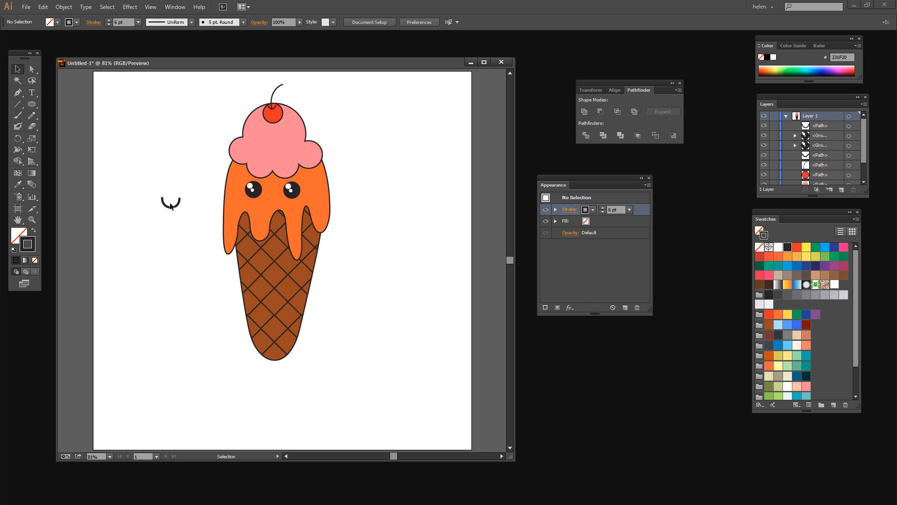
# - Move the smile onto the orange icing, centred between the eyes and slightly below them, and deselect it
pyautogui.moveTo(169, 203); pyautogui.dragTo(270, 205)
pyautogui.click(370, 283)
pyautogui.click(279, 205)
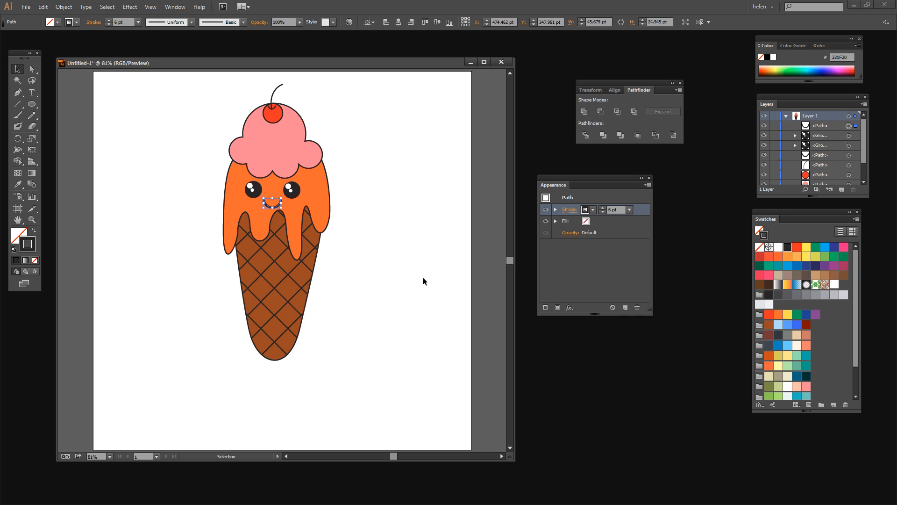
pyautogui.click(417, 261)
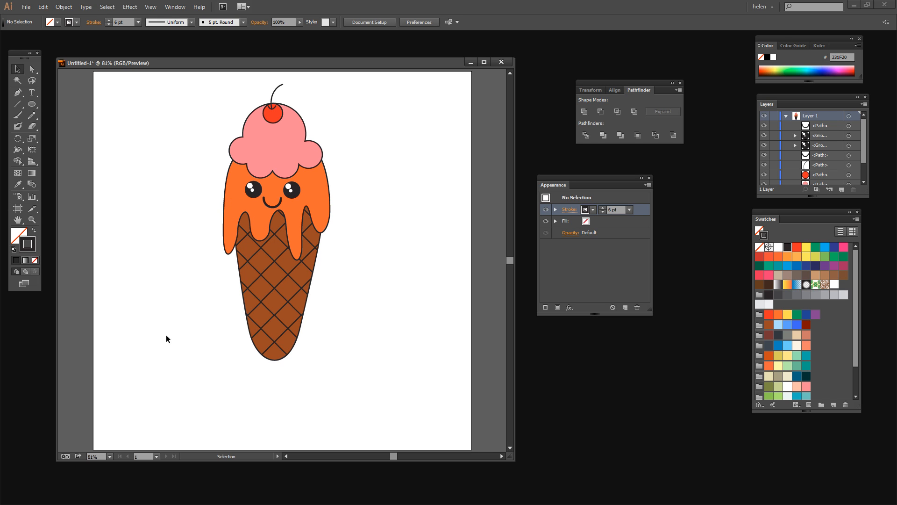
# - Draw a flat unfilled ellipse about 35 by 13 pt beside the cone and set its stroke weight to 2 pt
pyautogui.click(31, 103)
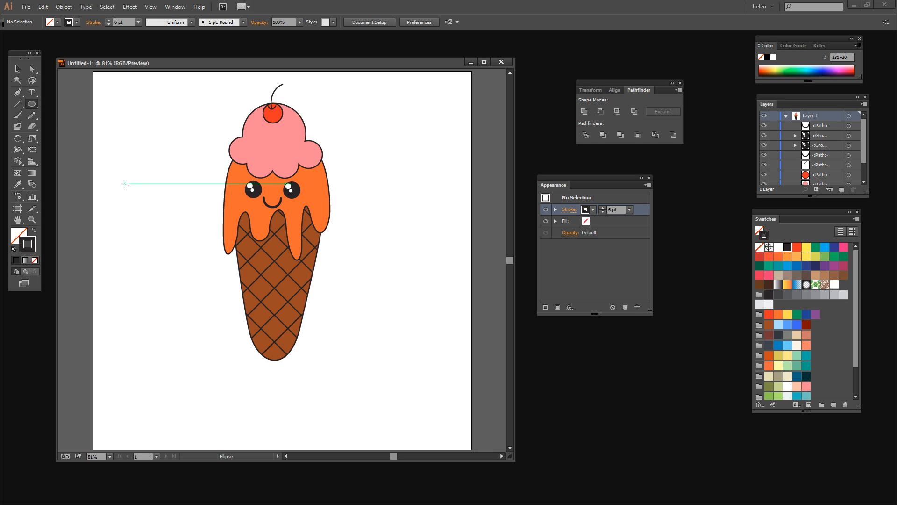
pyautogui.moveTo(125, 184); pyautogui.dragTo(138, 188)
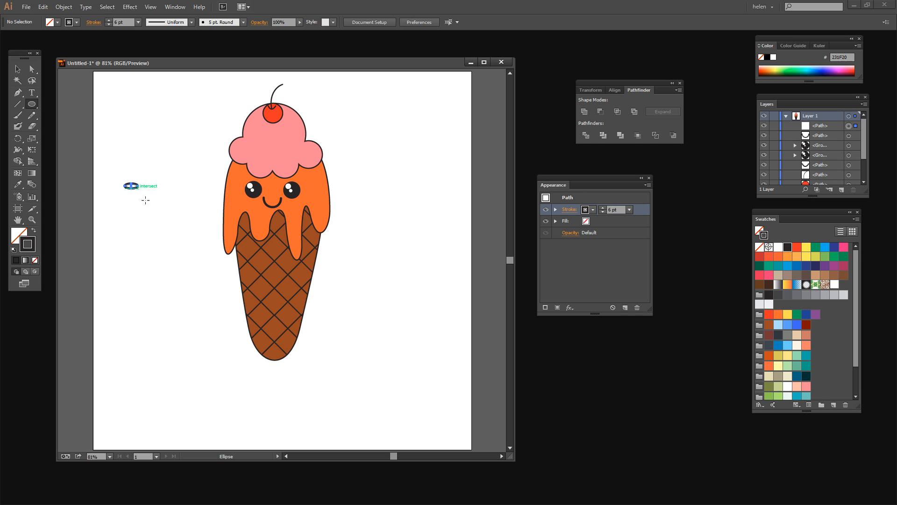
pyautogui.click(109, 25)
pyautogui.click(108, 25)
pyautogui.click(109, 25)
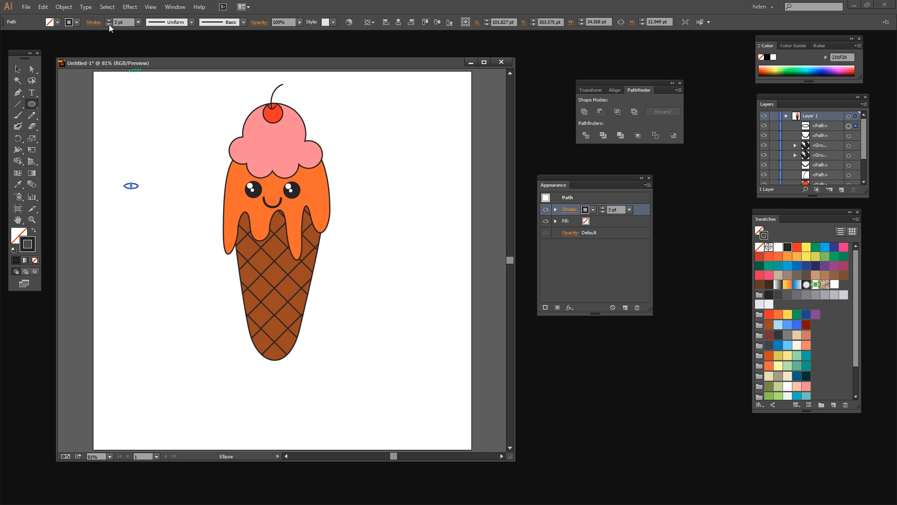
pyautogui.click(17, 69)
pyautogui.click(147, 236)
pyautogui.click(134, 185)
pyautogui.click(122, 193)
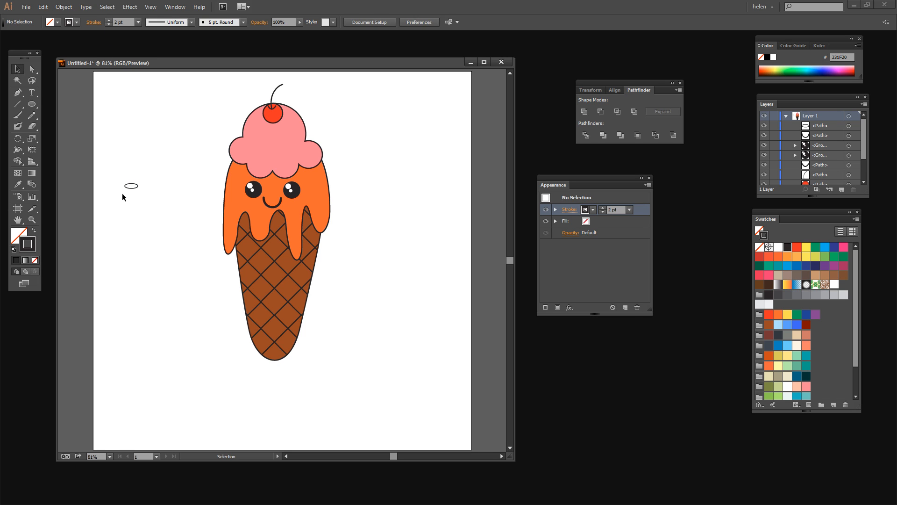
# - Place the flat ellipse as a cheek just below the left eye and duplicate it level below the right eye
pyautogui.moveTo(128, 185); pyautogui.dragTo(252, 205)
pyautogui.click(360, 274)
pyautogui.moveTo(252, 206); pyautogui.dragTo(291, 205)
pyautogui.click(397, 276)
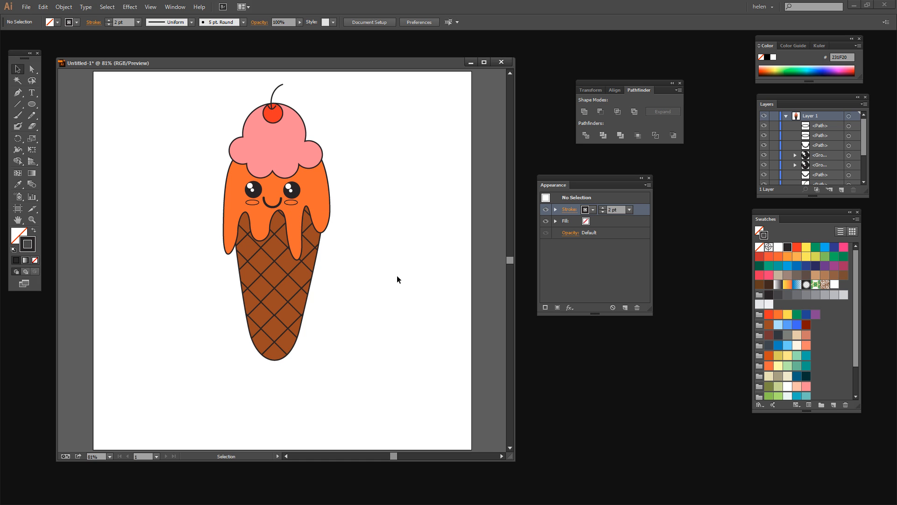
pyautogui.click(291, 205)
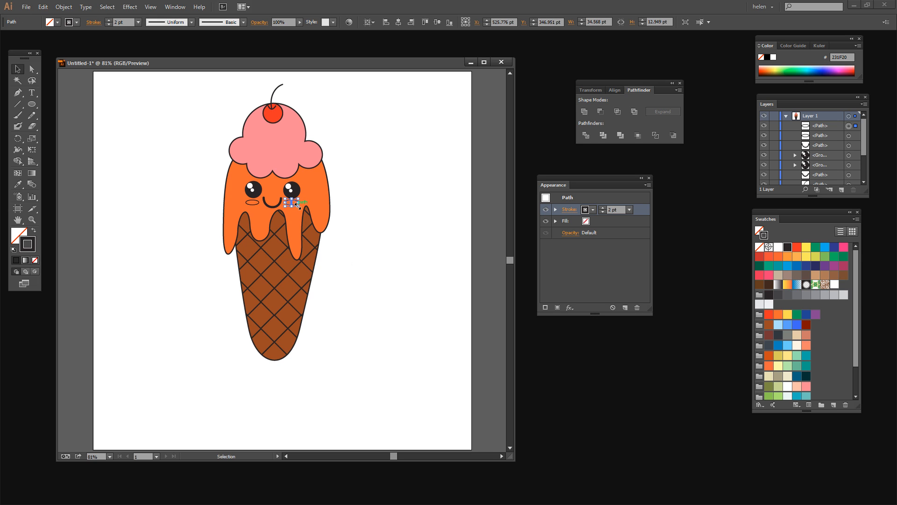
pyautogui.click(392, 210)
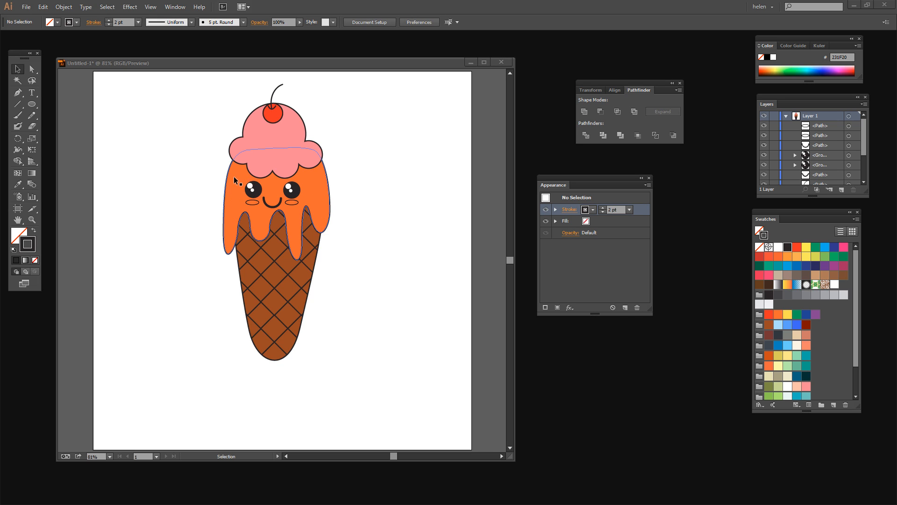
# - Draw a small white circle about 10 pt in diameter with a 2 pt dark stroke on the blank area beside the cone
pyautogui.click(31, 105)
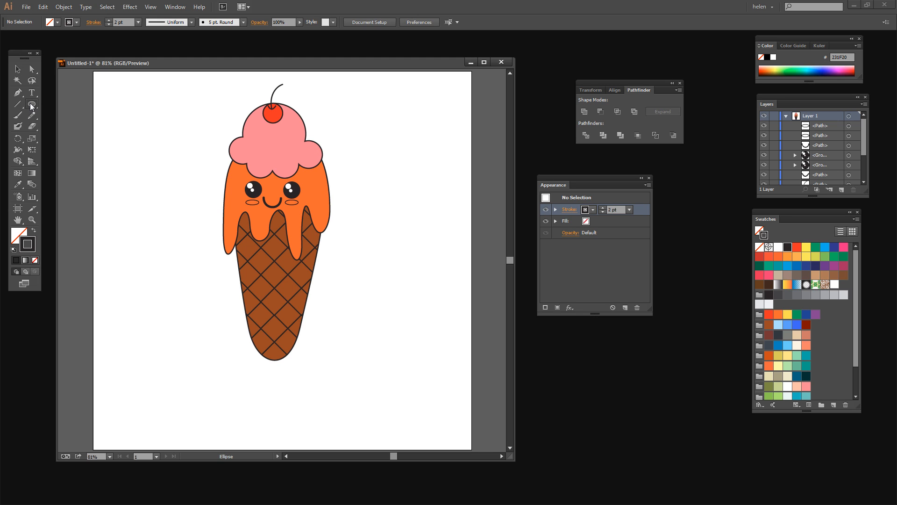
pyautogui.click(21, 233)
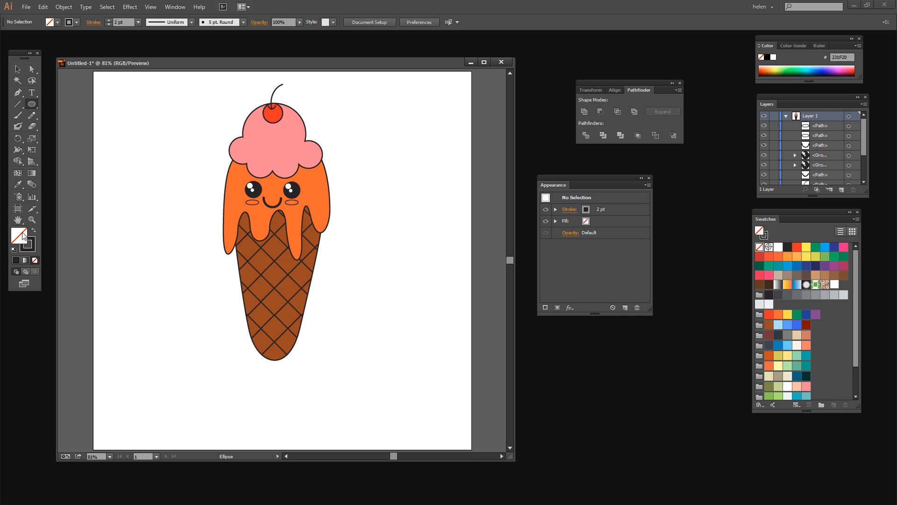
pyautogui.click(778, 246)
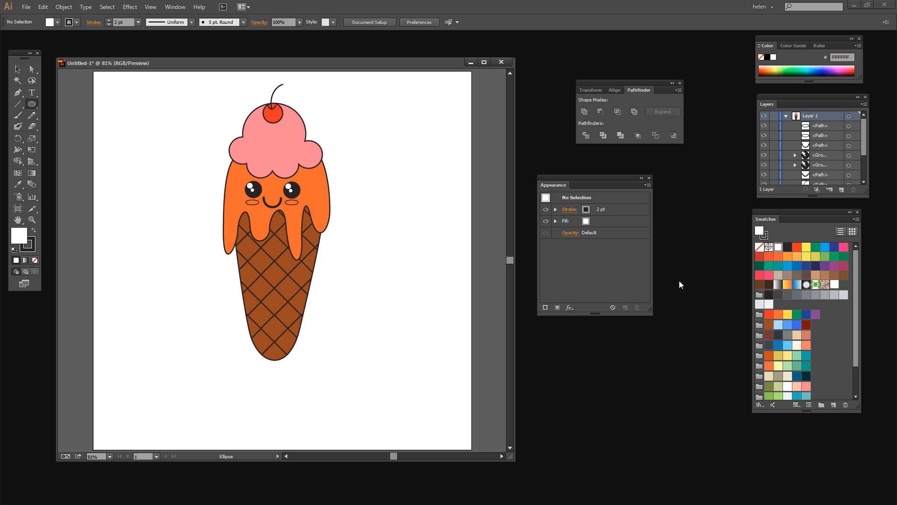
pyautogui.click(29, 249)
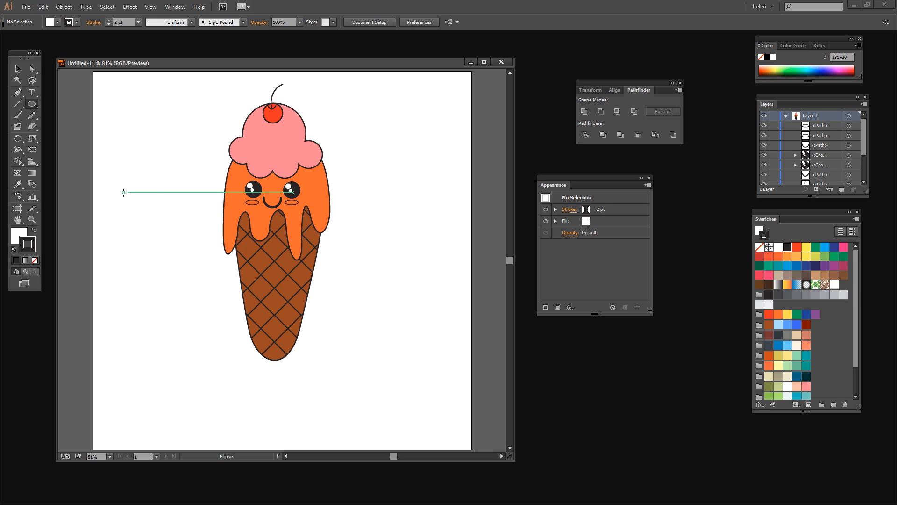
pyautogui.moveTo(123, 192); pyautogui.dragTo(127, 196)
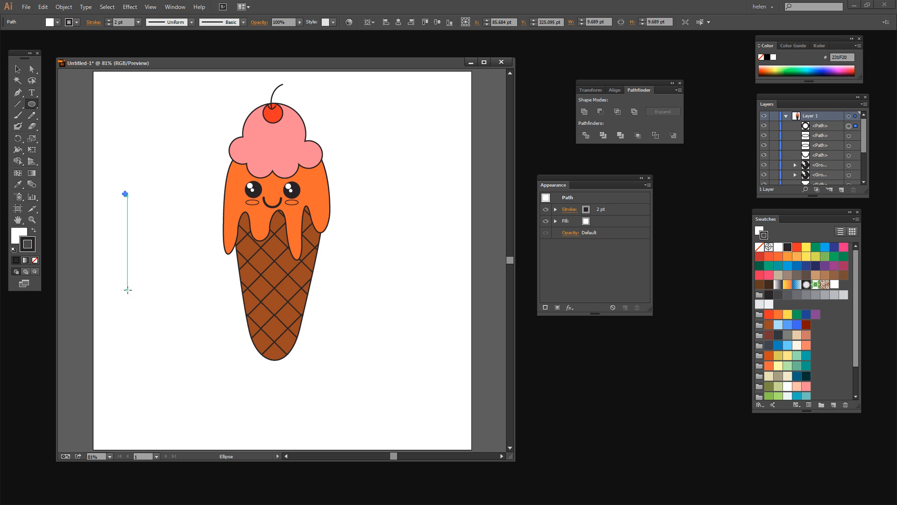
pyautogui.press('v')
pyautogui.click(134, 234)
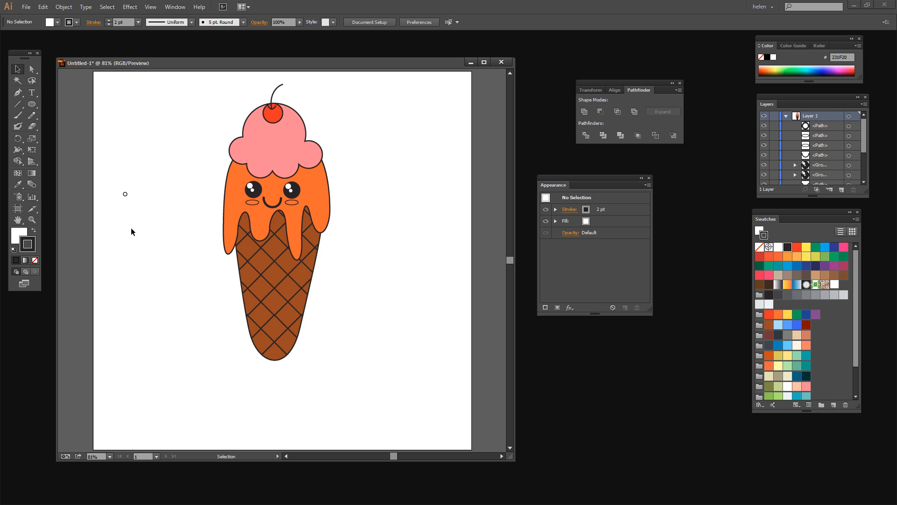
# - Duplicate the small white circle repeatedly to make eight sprinkle dots in a loose trail beside the cone
pyautogui.click(125, 194)
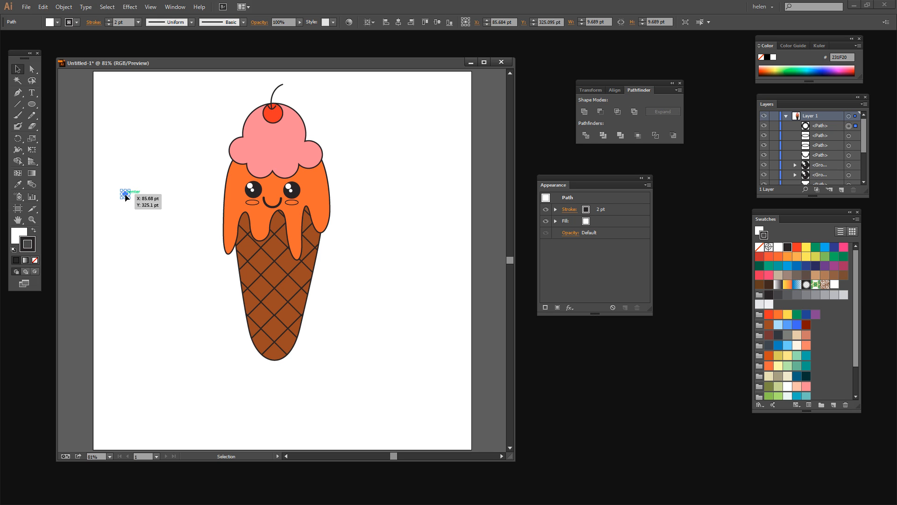
pyautogui.moveTo(125, 195); pyautogui.dragTo(150, 250)
pyautogui.moveTo(150, 249); pyautogui.dragTo(170, 293)
pyautogui.click(188, 311)
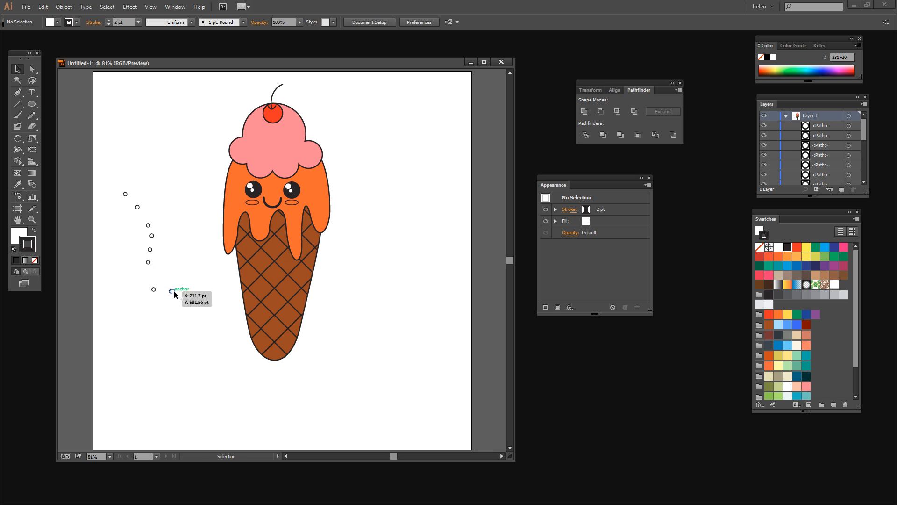
# - Move four of the white dots onto the orange icing, two near its left edge and two right of the right eye
pyautogui.moveTo(172, 293); pyautogui.dragTo(234, 174)
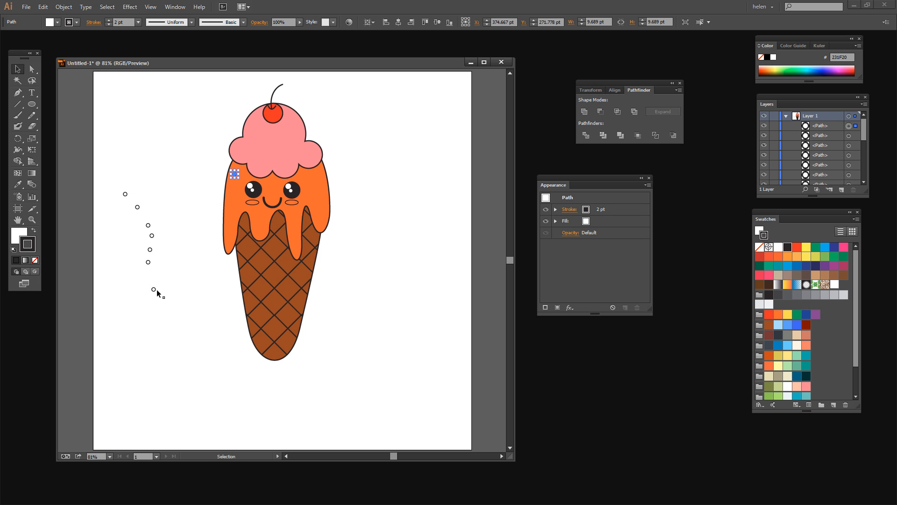
pyautogui.moveTo(154, 290); pyautogui.dragTo(231, 193)
pyautogui.click(132, 313)
pyautogui.moveTo(150, 262); pyautogui.dragTo(304, 175)
pyautogui.click(188, 284)
pyautogui.moveTo(151, 252); pyautogui.dragTo(321, 191)
pyautogui.click(155, 327)
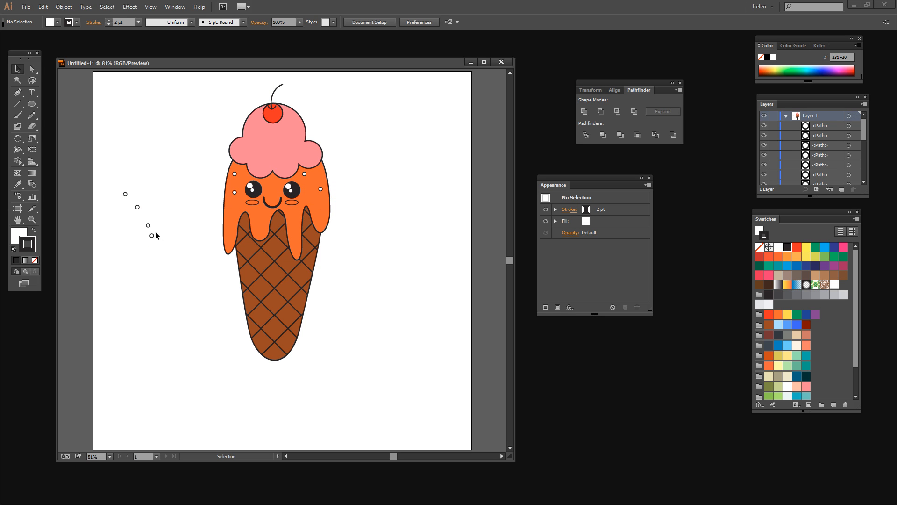
# - Distribute the remaining four white dots on the icing around both cheeks, between the eyes and beside the right eye, adjusting their spacing
pyautogui.moveTo(152, 235); pyautogui.dragTo(317, 207)
pyautogui.click(170, 256)
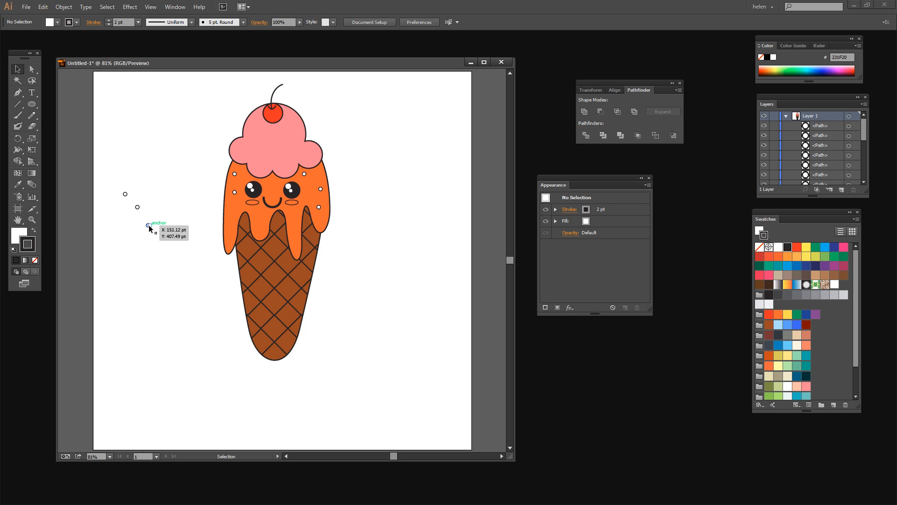
pyautogui.moveTo(149, 230); pyautogui.dragTo(238, 196)
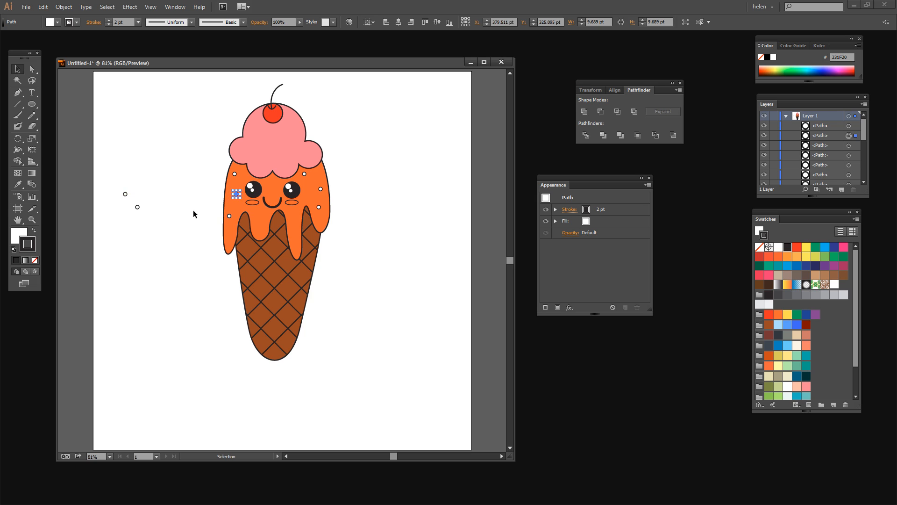
pyautogui.click(155, 209)
pyautogui.moveTo(139, 206); pyautogui.dragTo(272, 181)
pyautogui.click(173, 240)
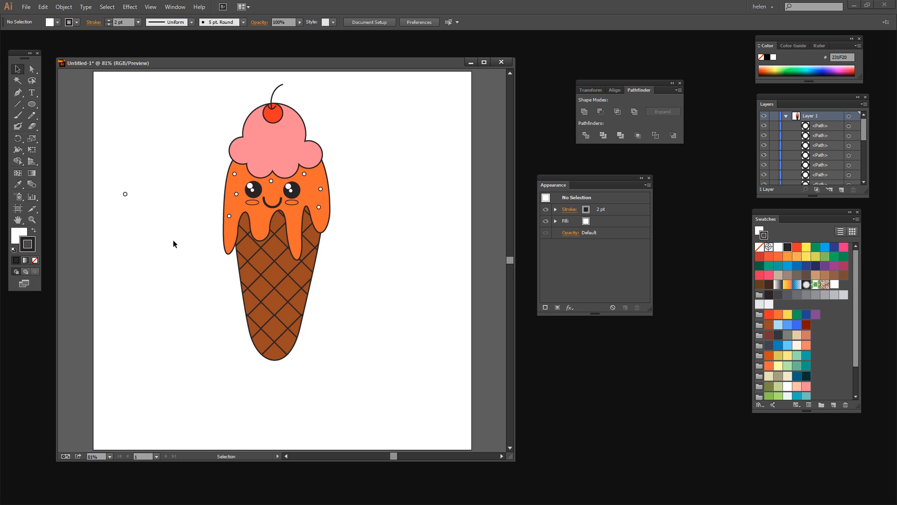
pyautogui.moveTo(125, 194); pyautogui.dragTo(312, 191)
pyautogui.hotkey('ctrl', 'shift', 'a')
# - Draw a tall, narrow white ellipse about 14 by 131 pt beside the cone and convert its bottom anchor to a corner point
pyautogui.click(32, 104)
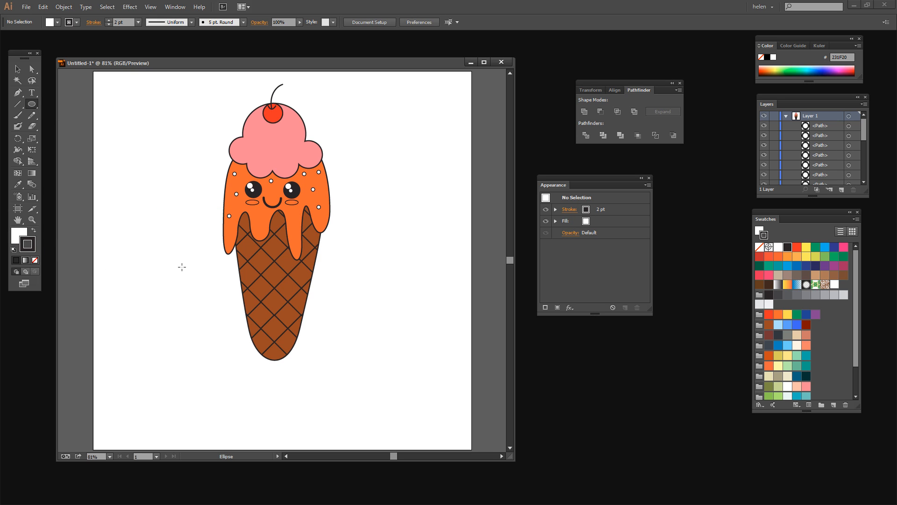
pyautogui.moveTo(182, 267); pyautogui.dragTo(186, 316)
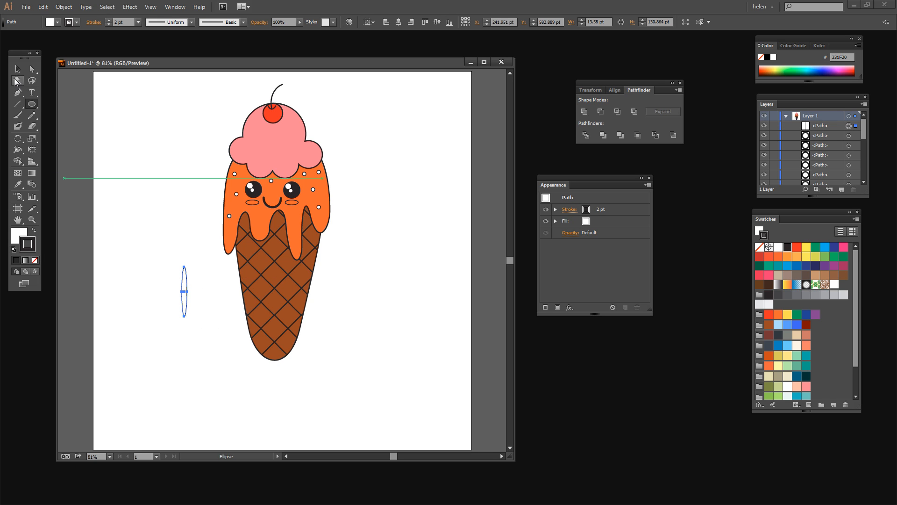
pyautogui.click(18, 69)
pyautogui.click(183, 344)
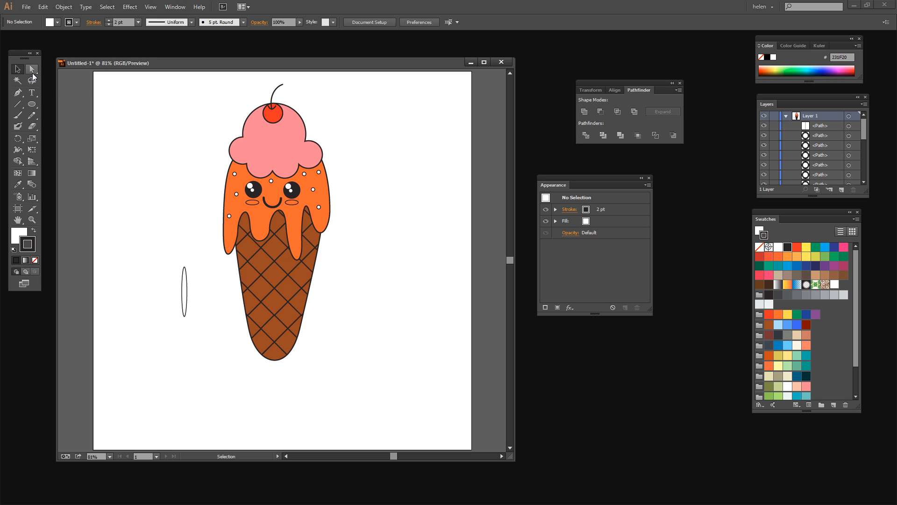
pyautogui.click(184, 316)
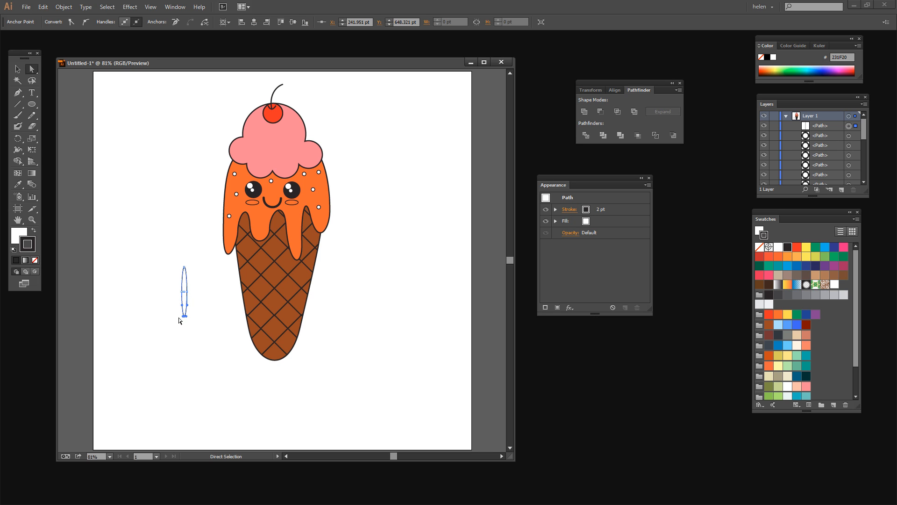
pyautogui.click(71, 22)
pyautogui.click(183, 323)
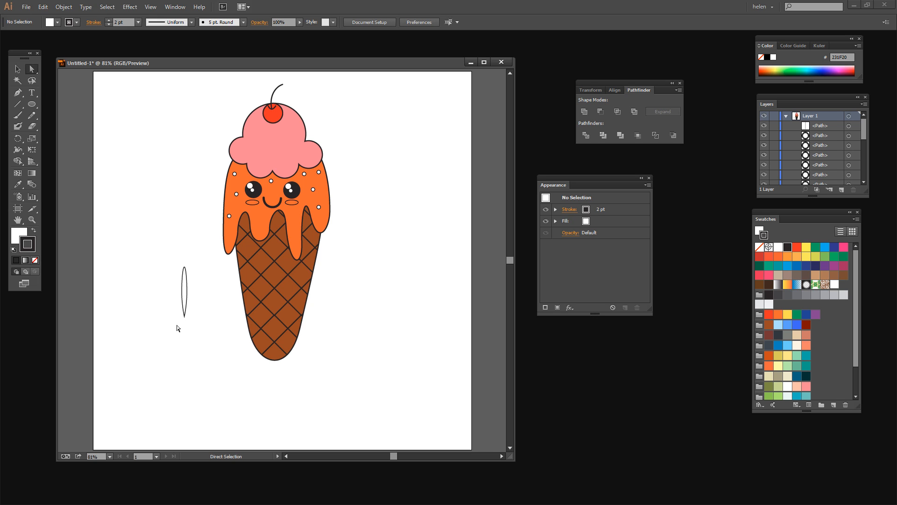
# - Set the stroke corners of the narrow highlight shape to a round join
pyautogui.click(188, 323)
pyautogui.moveTo(172, 264); pyautogui.dragTo(211, 363)
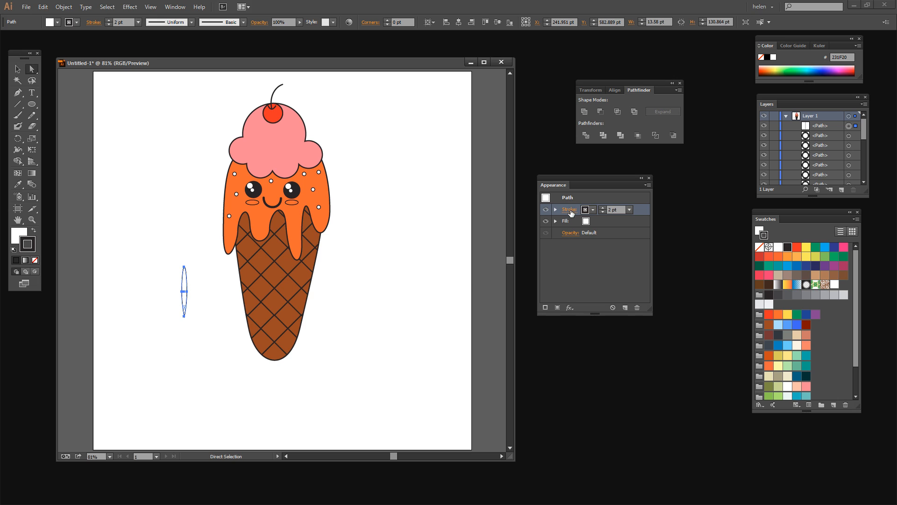
pyautogui.click(570, 208)
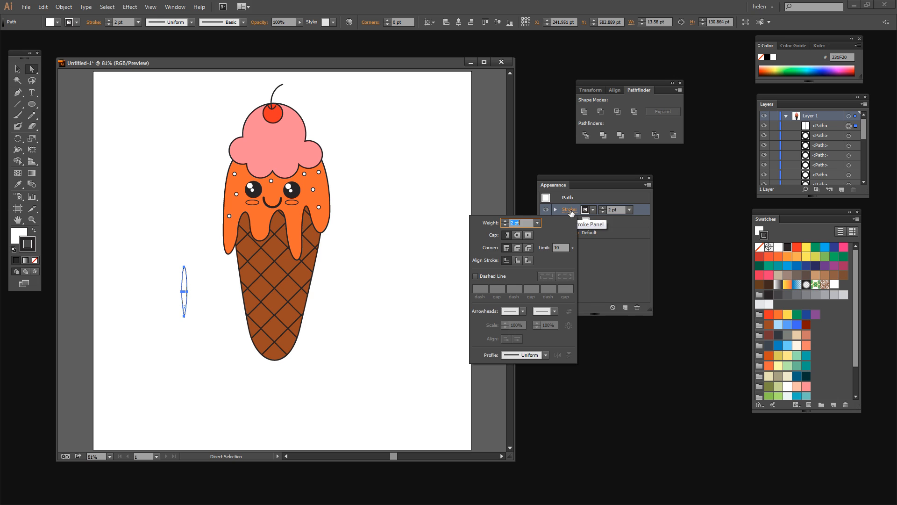
pyautogui.click(517, 248)
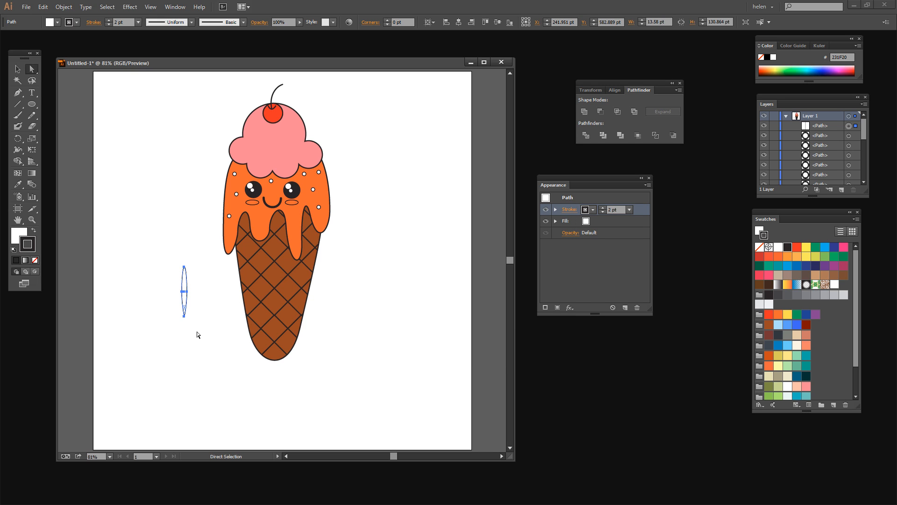
pyautogui.click(185, 331)
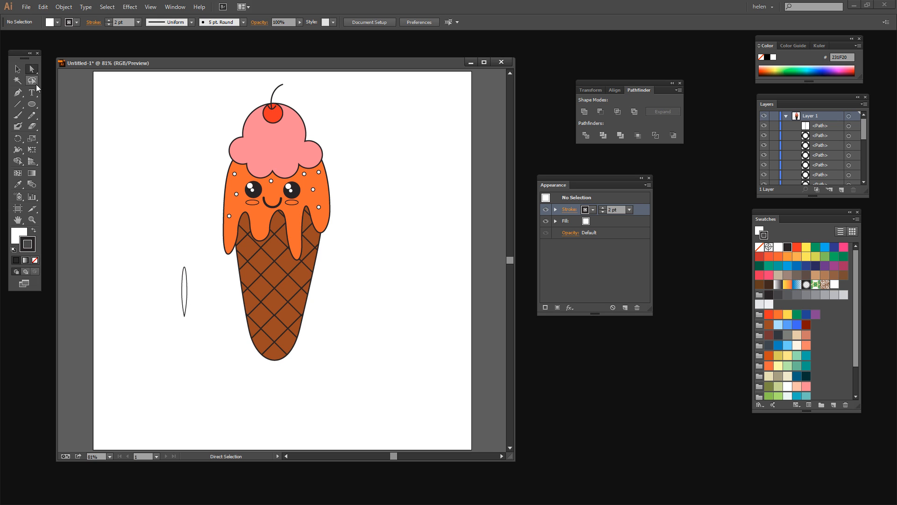
# - Move the narrow highlight shape onto the cone's lower left side and tilt it to follow the edge
pyautogui.click(18, 70)
pyautogui.moveTo(185, 310); pyautogui.dragTo(253, 306)
pyautogui.click(198, 334)
pyautogui.click(198, 326)
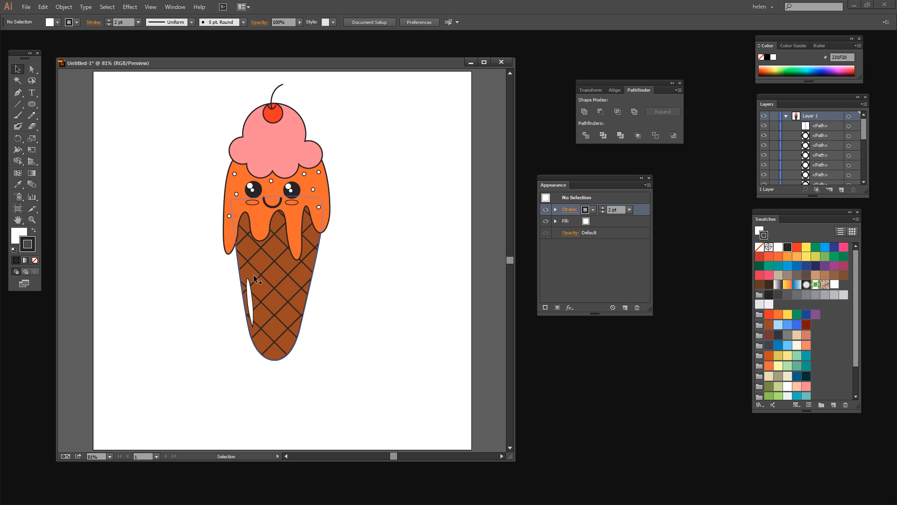
# - Widen the rounded top of the cone highlight by lengthening its top anchor's direction handles
pyautogui.click(32, 69)
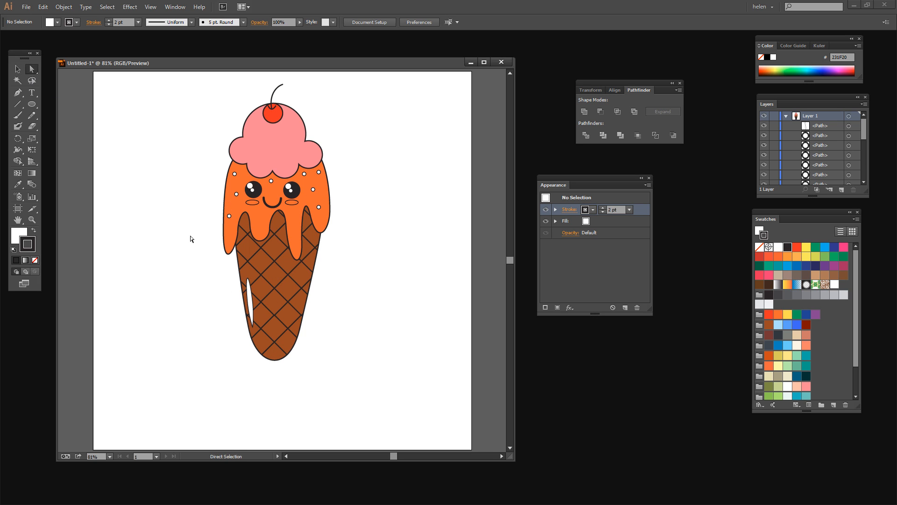
pyautogui.click(248, 278)
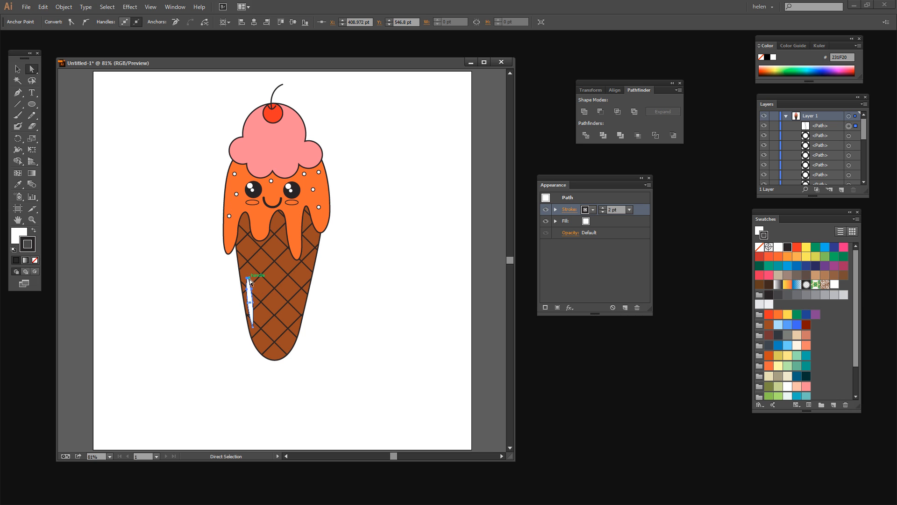
pyautogui.press('z')
pyautogui.moveTo(234, 269); pyautogui.dragTo(271, 317)
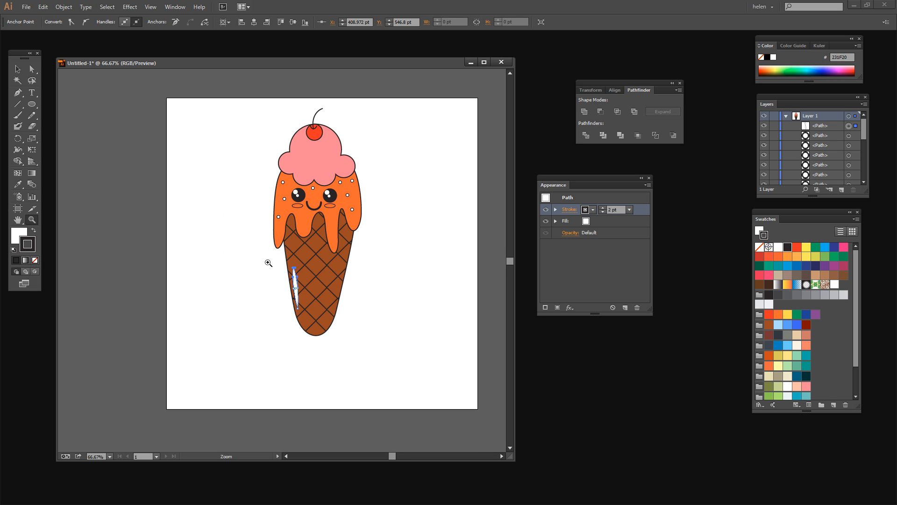
pyautogui.moveTo(269, 258); pyautogui.dragTo(313, 314)
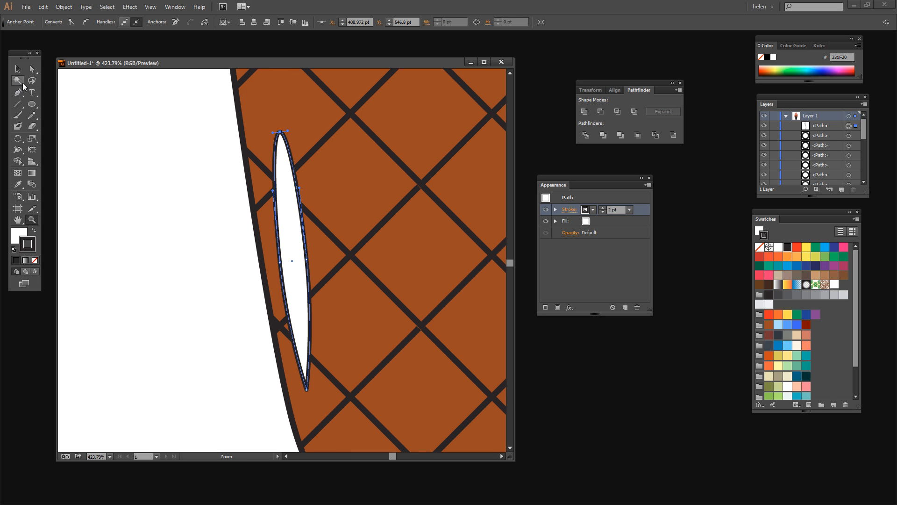
pyautogui.click(32, 72)
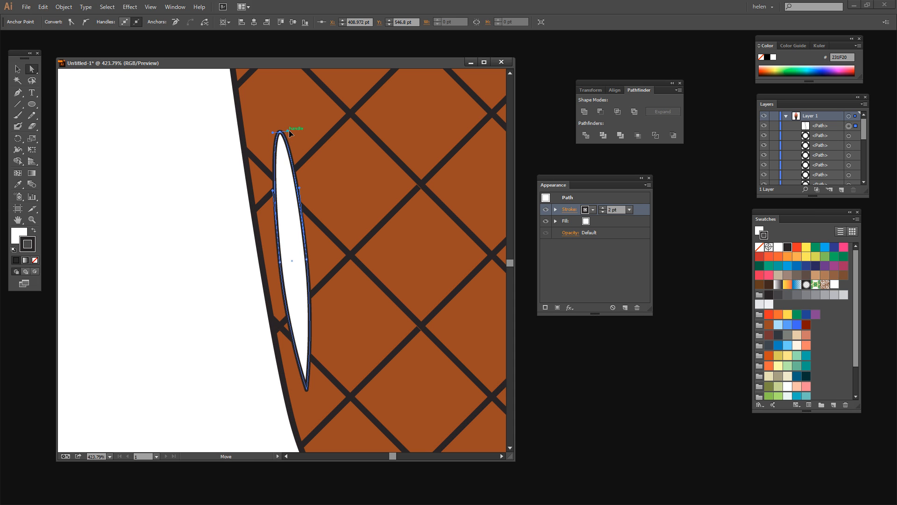
pyautogui.moveTo(280, 133); pyautogui.dragTo(261, 134)
pyautogui.click(211, 176)
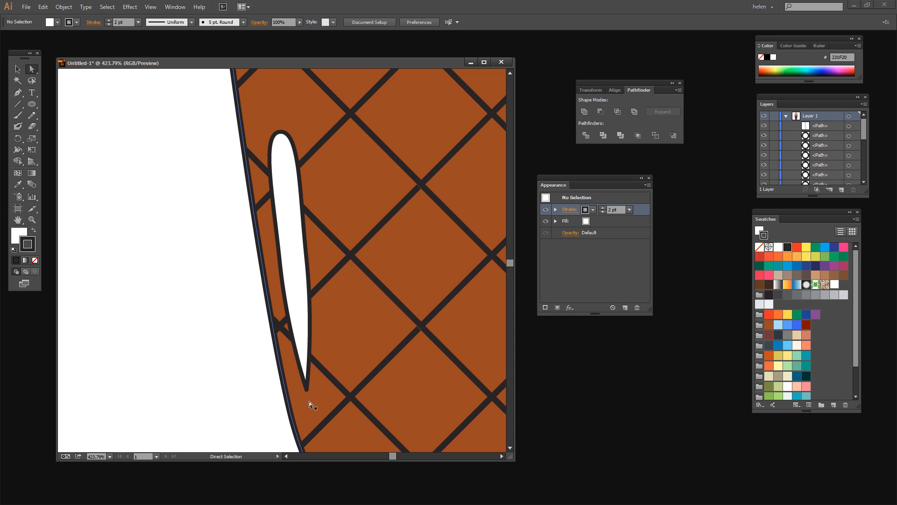
# - Rotate the cone highlight slightly counterclockwise so it runs parallel to the cone's left edge
pyautogui.click(17, 69)
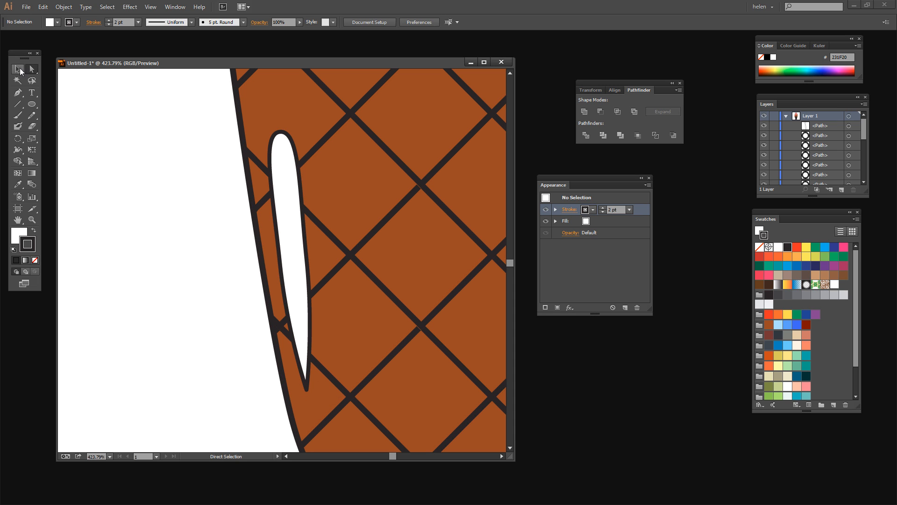
pyautogui.click(279, 133)
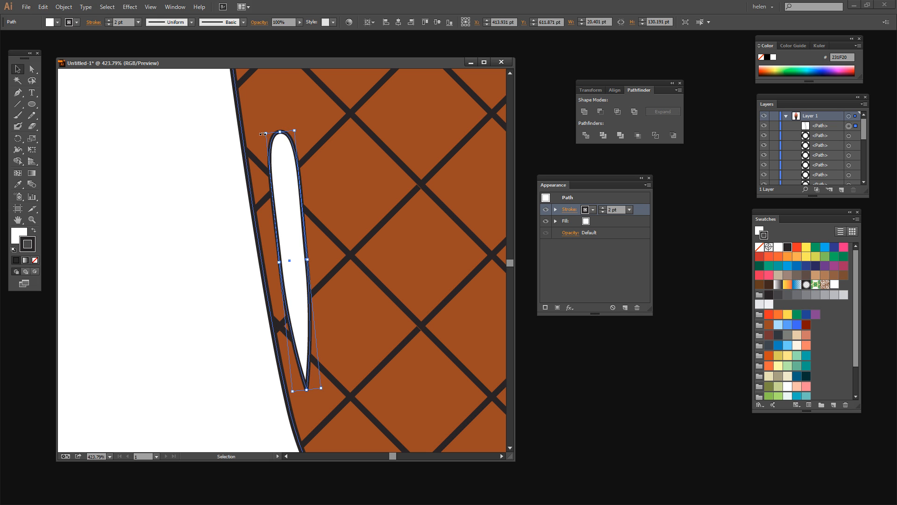
pyautogui.moveTo(262, 134); pyautogui.dragTo(270, 140)
pyautogui.click(217, 233)
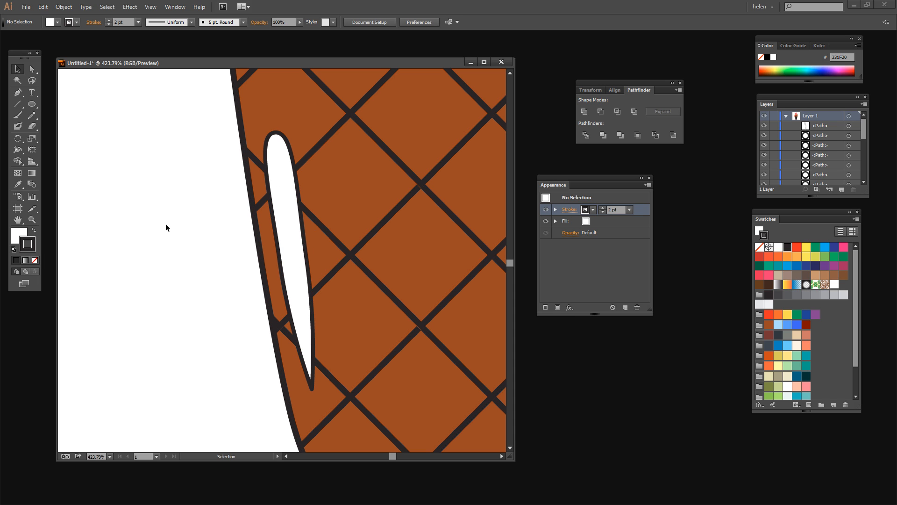
pyautogui.hotkey('ctrl', '0')
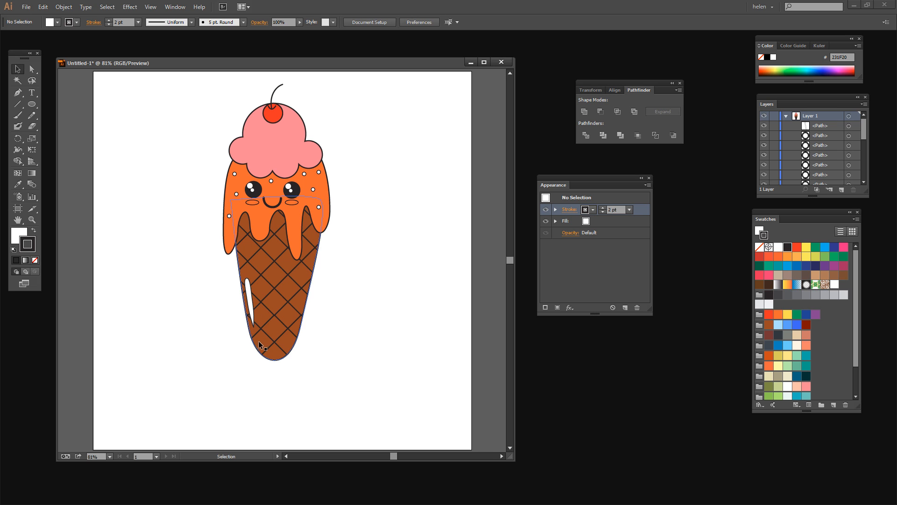
# - Draw a small white circle and place it on the cone just below the highlight's pointed tip
pyautogui.click(32, 104)
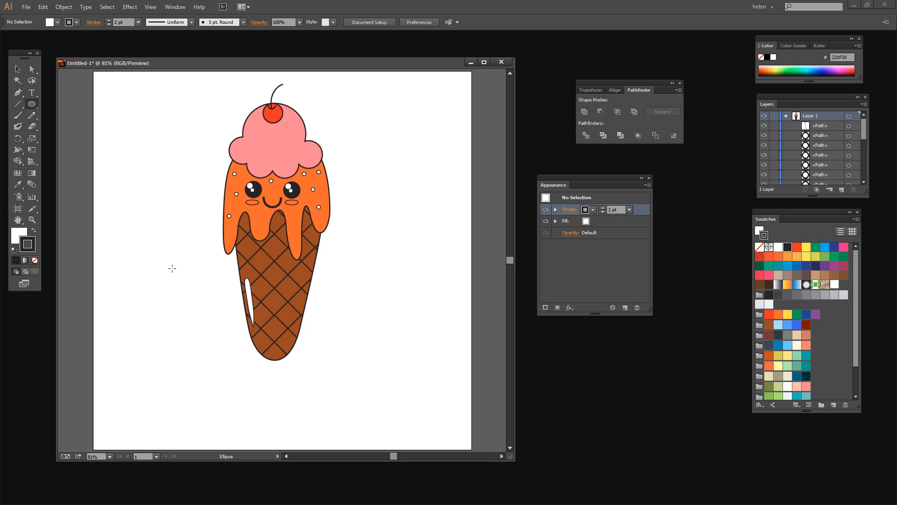
pyautogui.moveTo(172, 268); pyautogui.dragTo(254, 332)
pyautogui.click(18, 69)
pyautogui.click(192, 327)
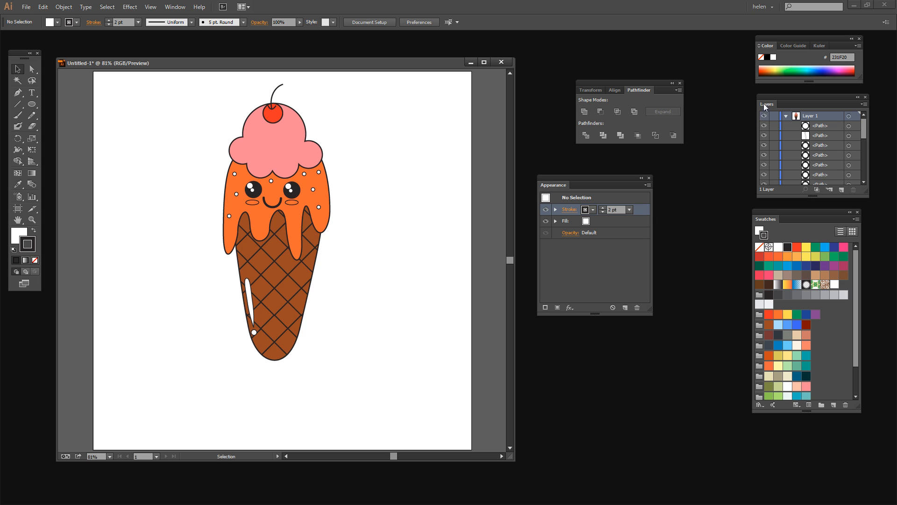
# - Move the Layers panel beside the artwork, enlarge it to list all objects, and set its row size to Large
pyautogui.moveTo(767, 96); pyautogui.dragTo(394, 104)
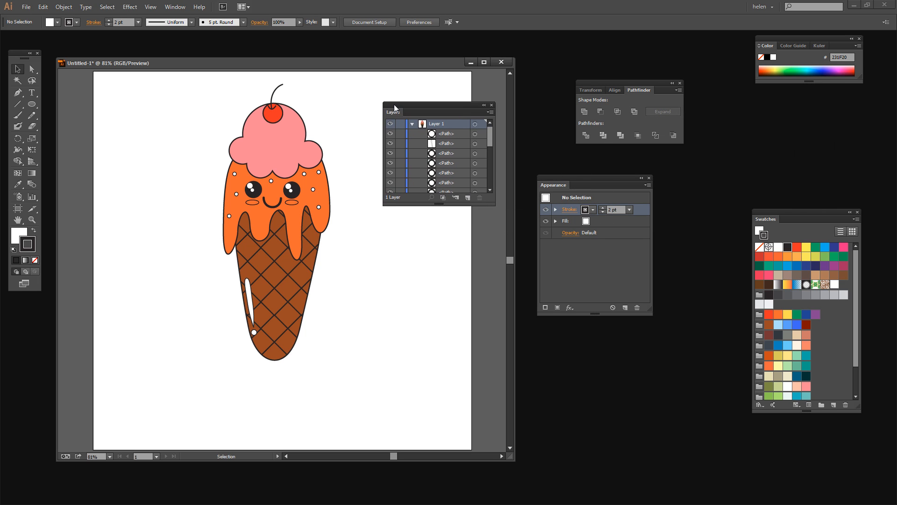
pyautogui.moveTo(493, 203); pyautogui.dragTo(598, 409)
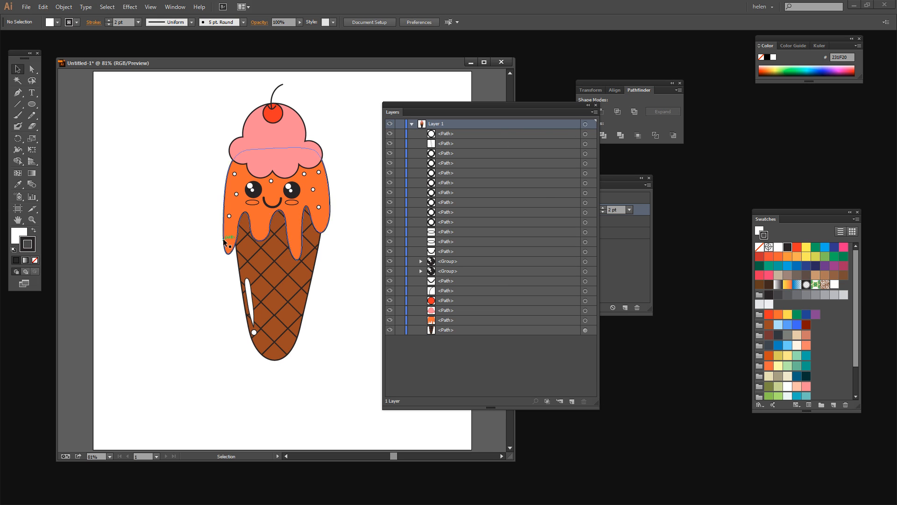
pyautogui.click(592, 112)
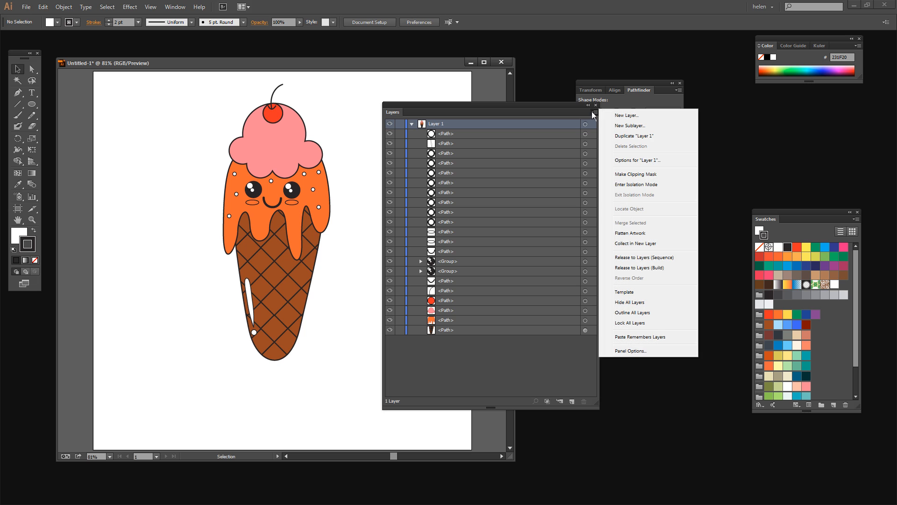
pyautogui.click(630, 351)
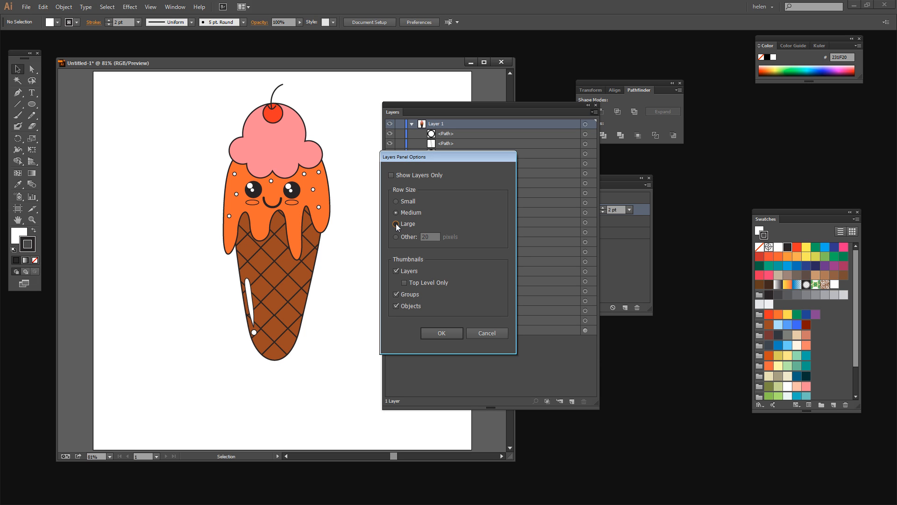
pyautogui.click(442, 334)
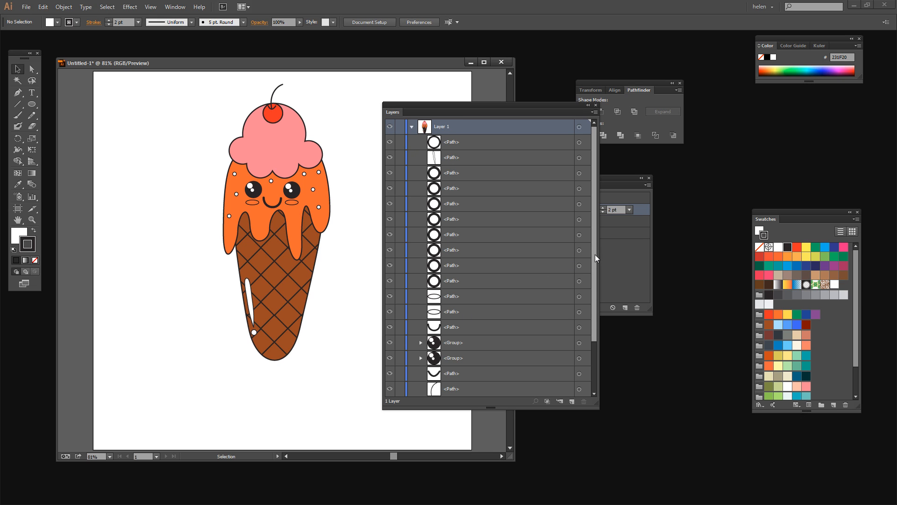
# - Copy the waffle cone, orange icing and pink scoop paths together and paste them in place above the artwork
pyautogui.moveTo(595, 255); pyautogui.dragTo(592, 356)
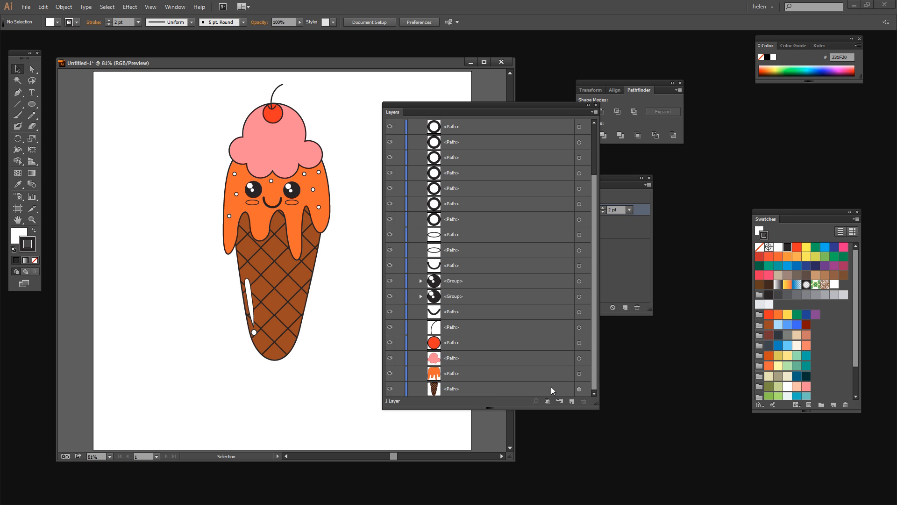
pyautogui.click(580, 389)
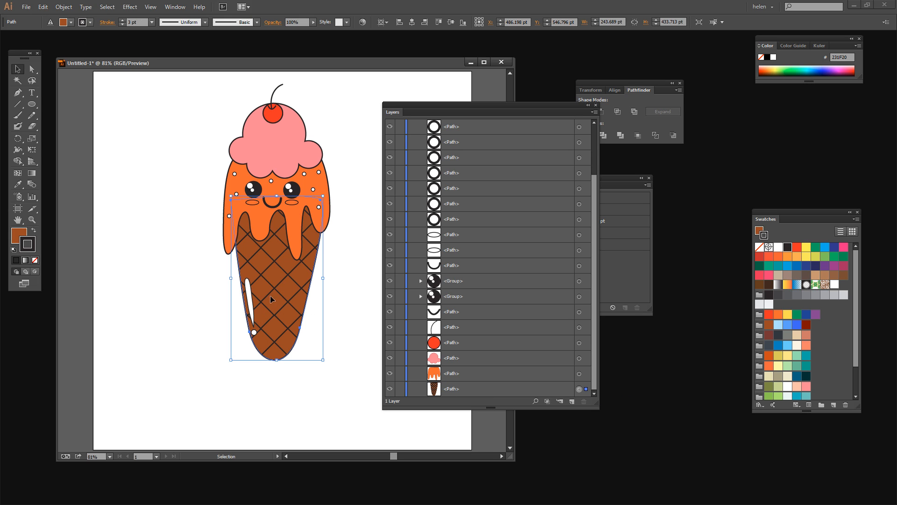
pyautogui.keyDown('shift'); pyautogui.click(579, 373); pyautogui.keyUp('shift')
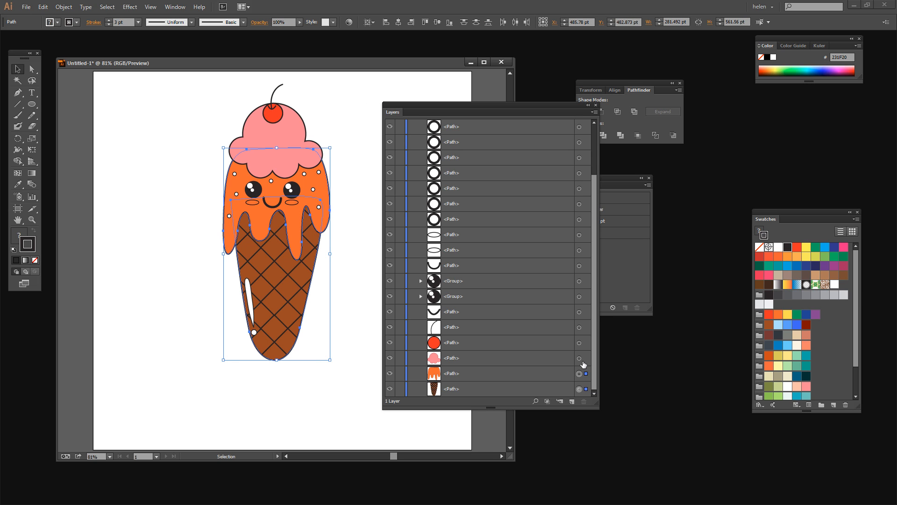
pyautogui.keyDown('shift'); pyautogui.click(579, 358); pyautogui.keyUp('shift')
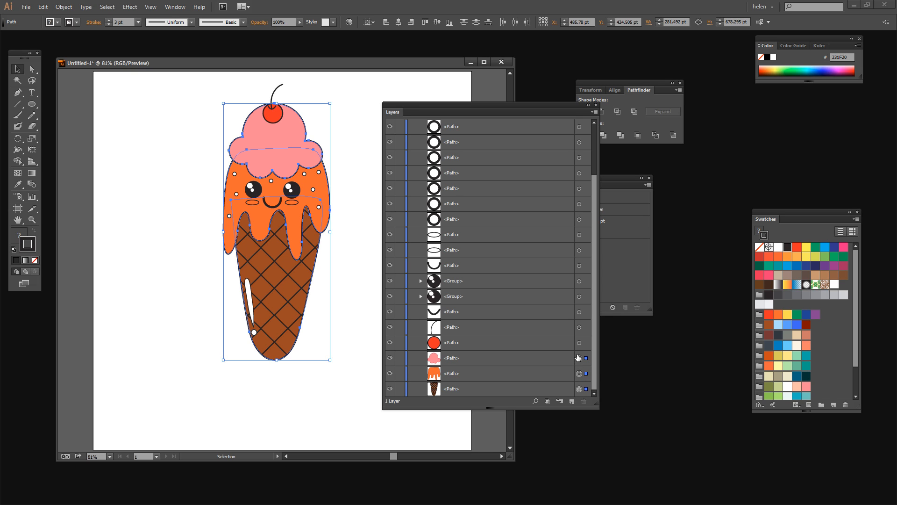
pyautogui.click(43, 7)
pyautogui.click(57, 53)
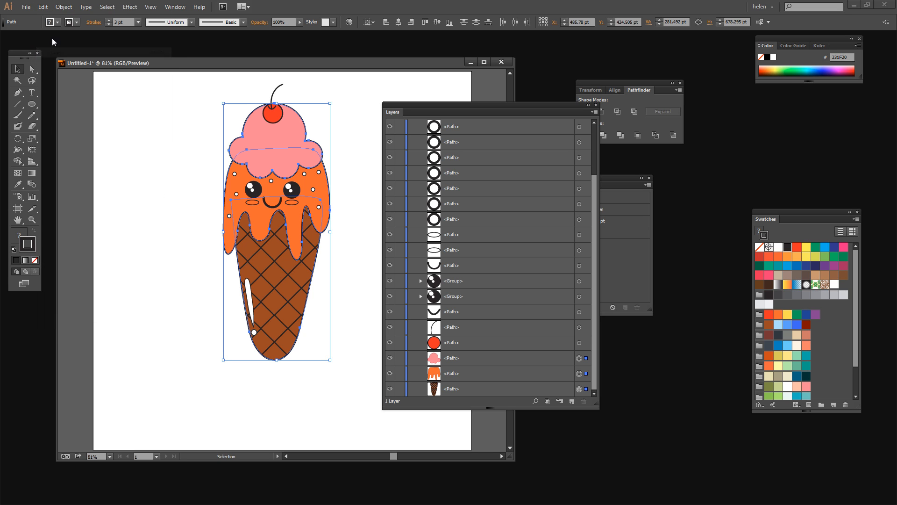
pyautogui.click(42, 7)
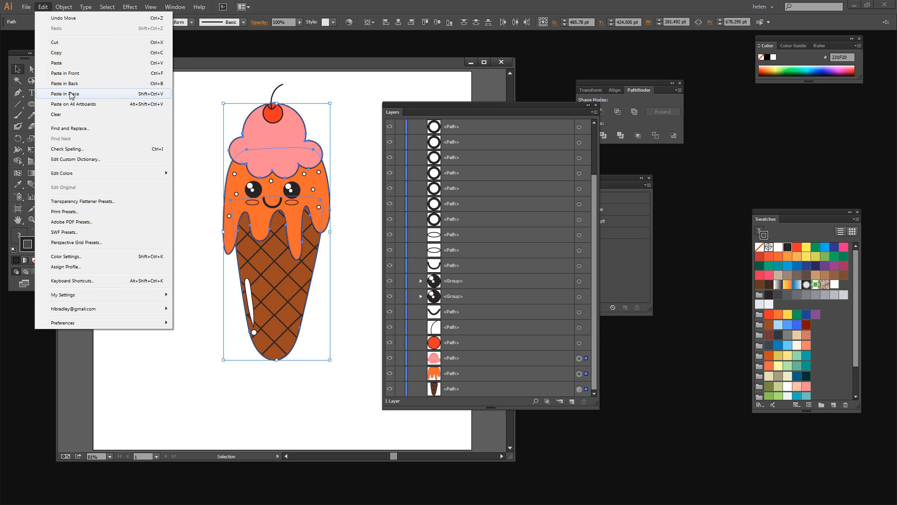
pyautogui.click(72, 93)
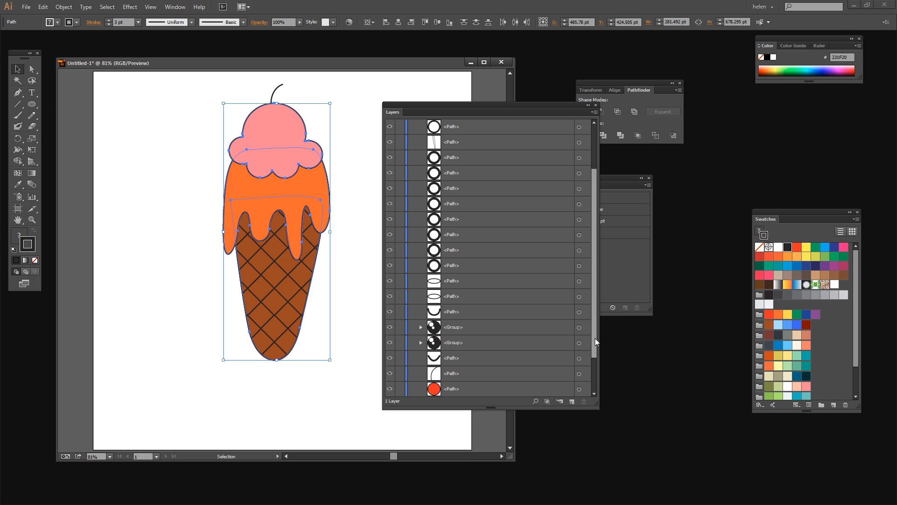
pyautogui.scroll(3, 594, 360)
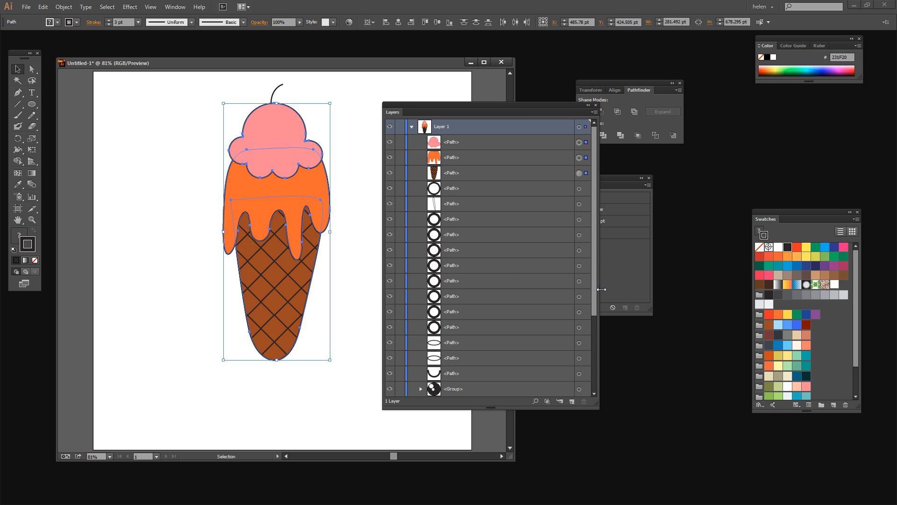
# - Unite the pasted cone, icing and scoop copies into a single silhouette shape above the artwork
pyautogui.moveTo(593, 296); pyautogui.dragTo(595, 382)
pyautogui.hotkey('ctrl', 'shift', ']')
pyautogui.moveTo(426, 102); pyautogui.dragTo(643, 158)
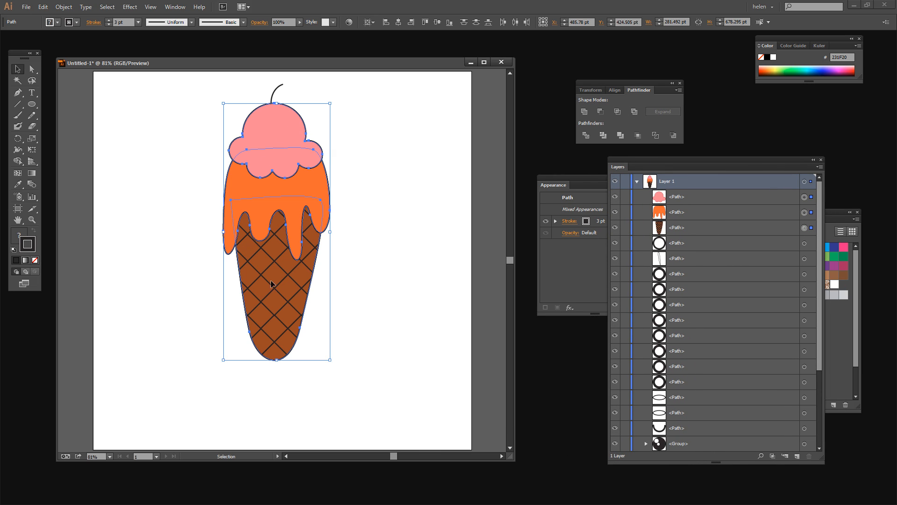
pyautogui.click(584, 111)
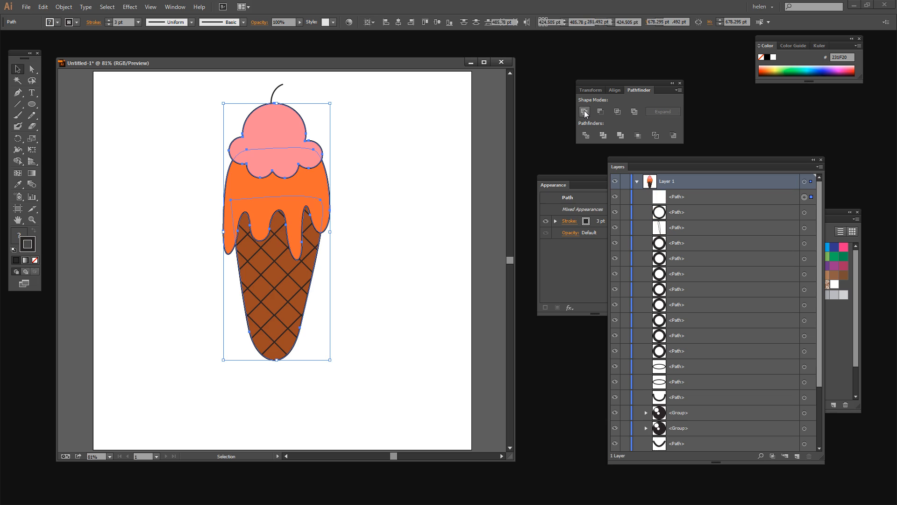
pyautogui.click(375, 209)
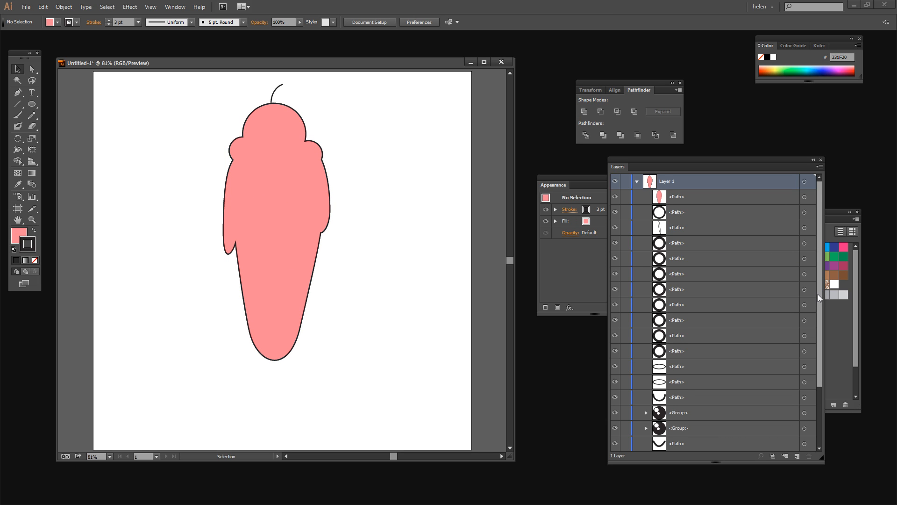
# - Enlarge the Layers panel to list every object and move the merged silhouette to the bottom of the stacking order
pyautogui.moveTo(817, 294); pyautogui.dragTo(769, 418)
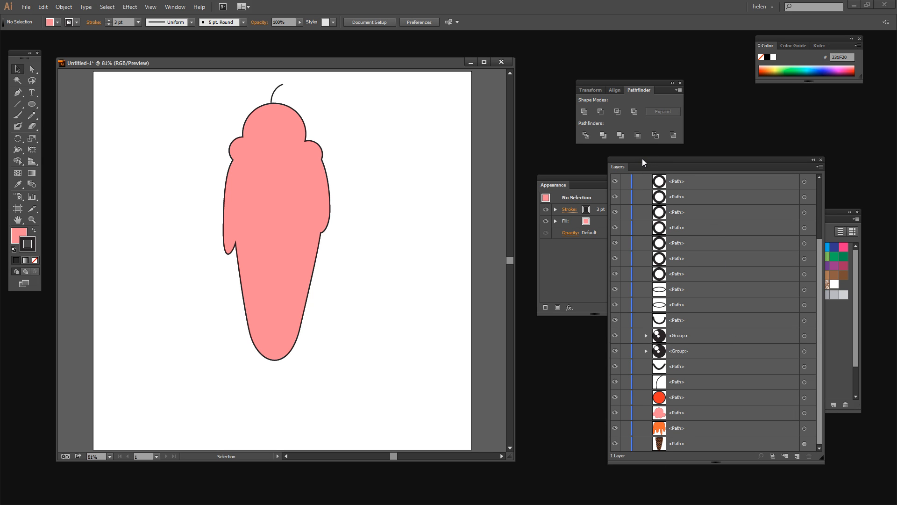
pyautogui.moveTo(643, 161); pyautogui.dragTo(520, 55)
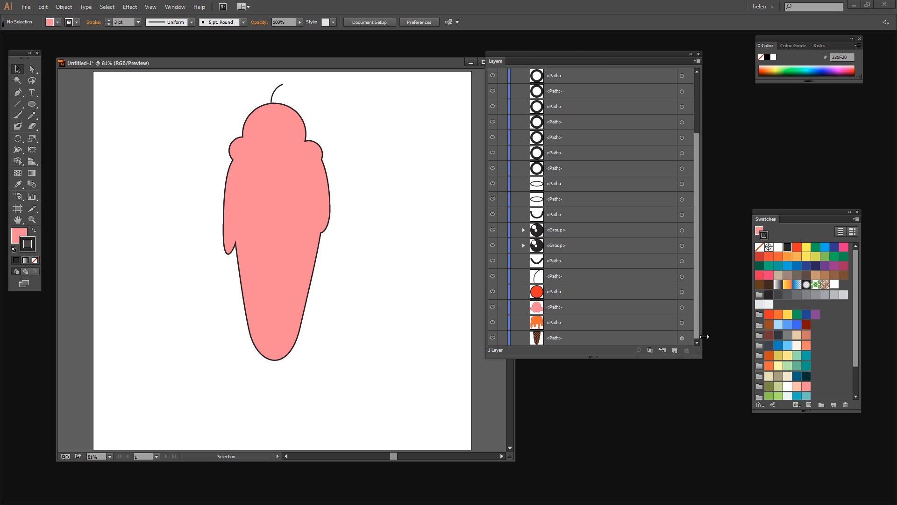
pyautogui.moveTo(704, 354); pyautogui.dragTo(767, 460)
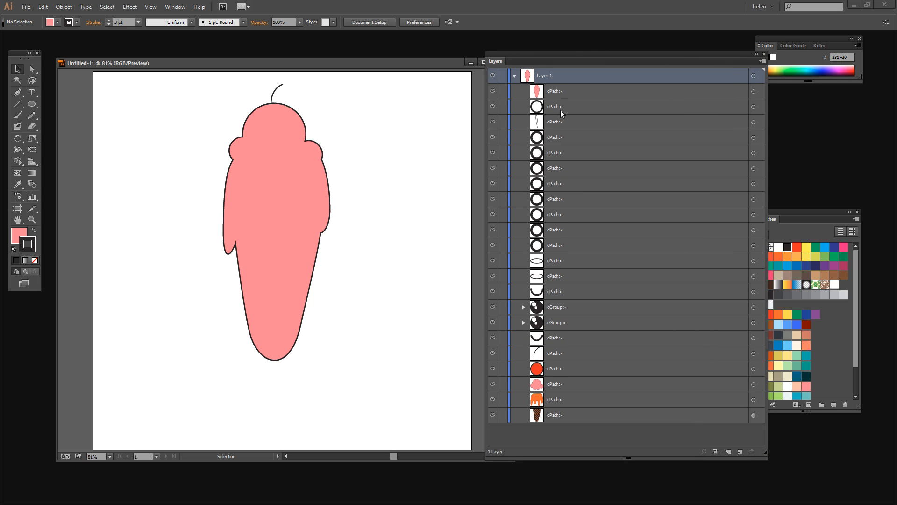
pyautogui.click(557, 91)
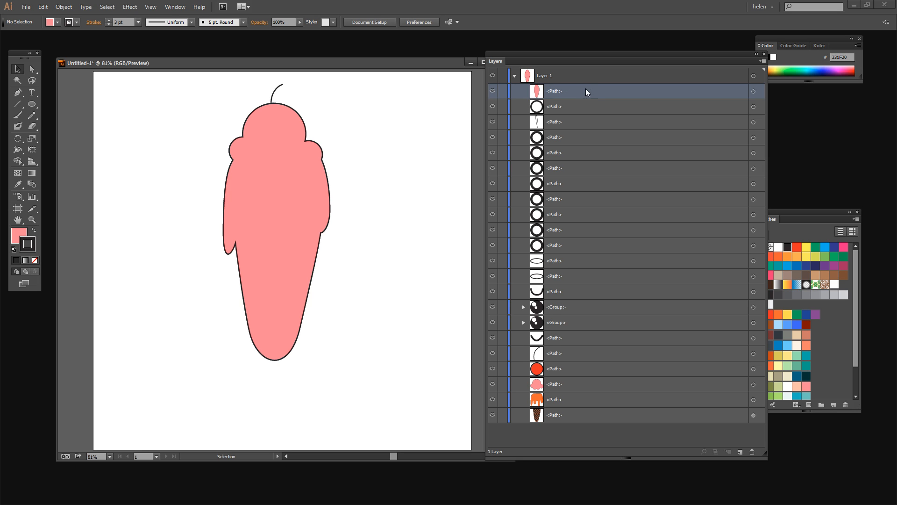
pyautogui.moveTo(587, 92); pyautogui.dragTo(590, 422)
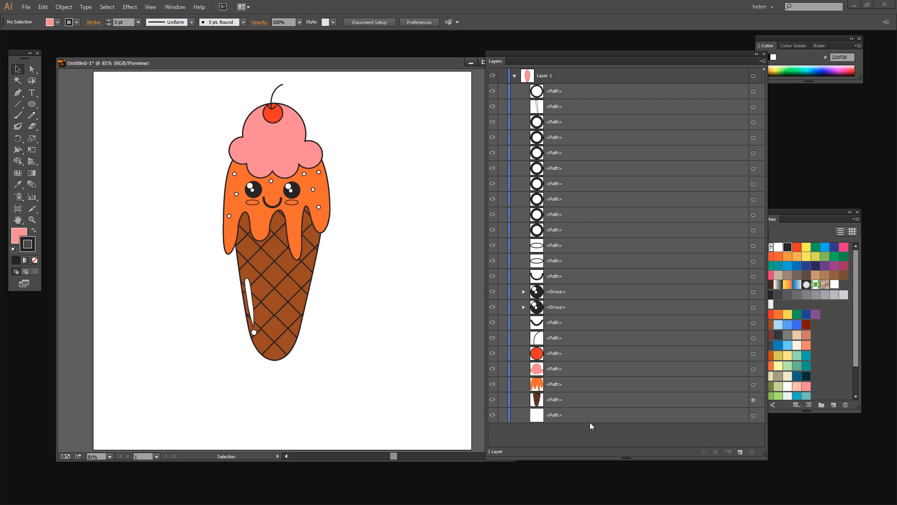
pyautogui.click(537, 417)
pyautogui.click(493, 415)
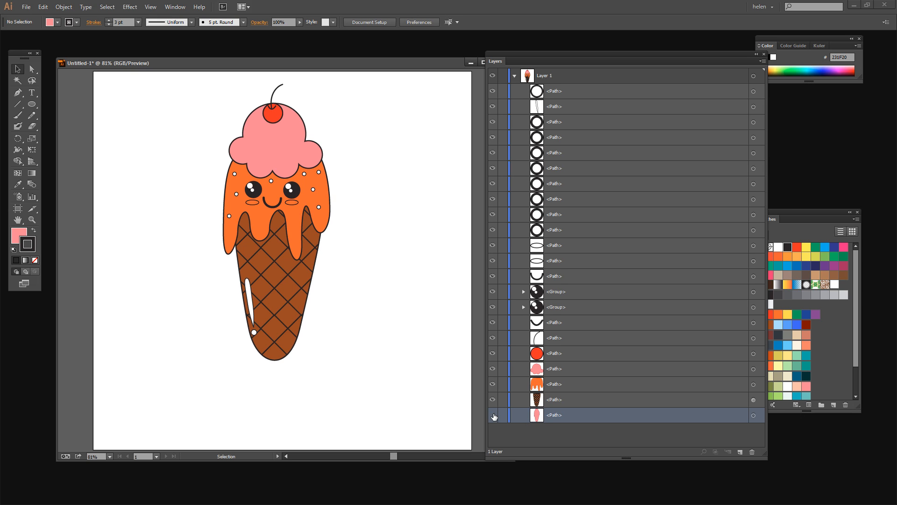
pyautogui.click(493, 416)
# - Target the merged silhouette at the bottom of the stack and set its stroke weight to 8 pt
pyautogui.click(753, 416)
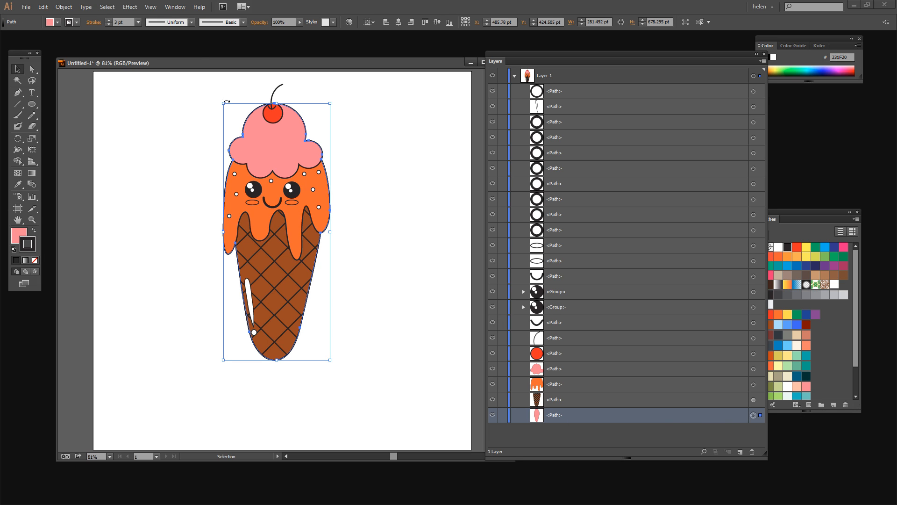
pyautogui.click(109, 20)
pyautogui.click(108, 20)
pyautogui.click(108, 21)
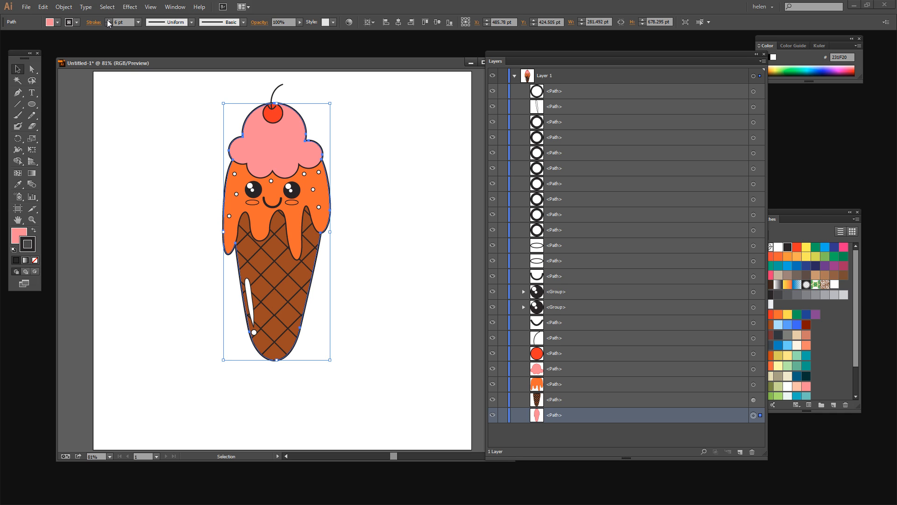
pyautogui.click(109, 20)
pyautogui.click(108, 20)
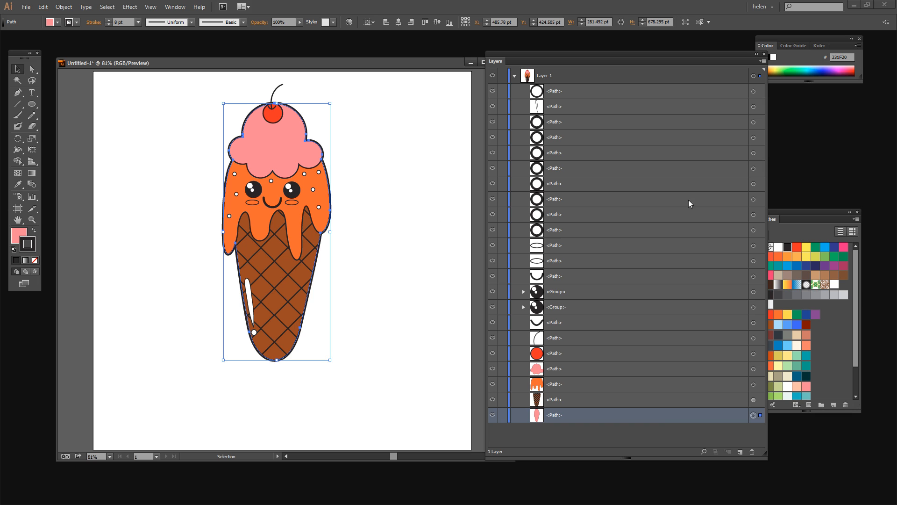
# - Place the Appearance panel beside the artwork, then align the silhouette's stroke to the outside and set its weight to 5 pt
pyautogui.moveTo(581, 55); pyautogui.dragTo(650, 76)
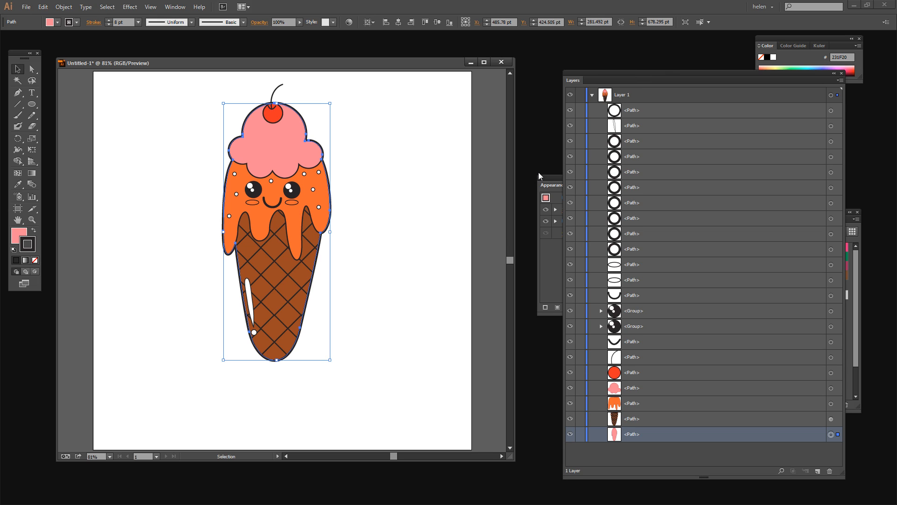
pyautogui.moveTo(548, 175); pyautogui.dragTo(453, 147)
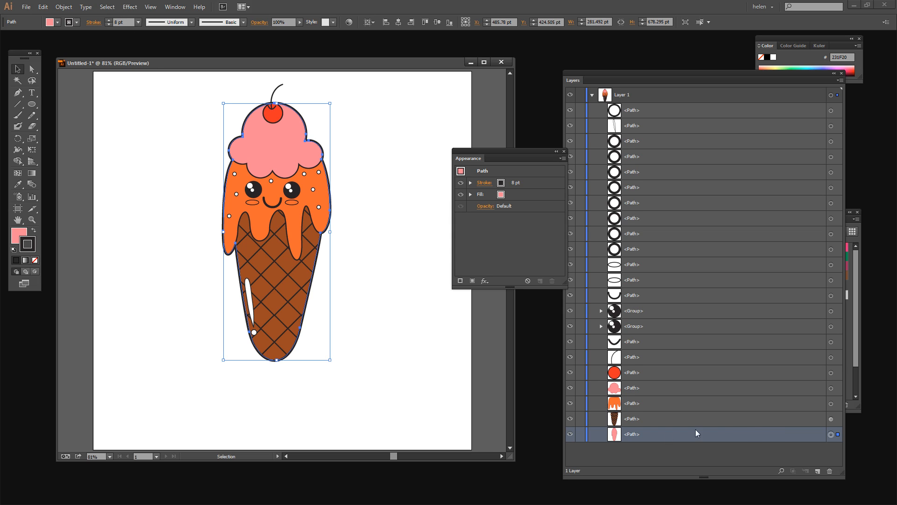
pyautogui.click(482, 182)
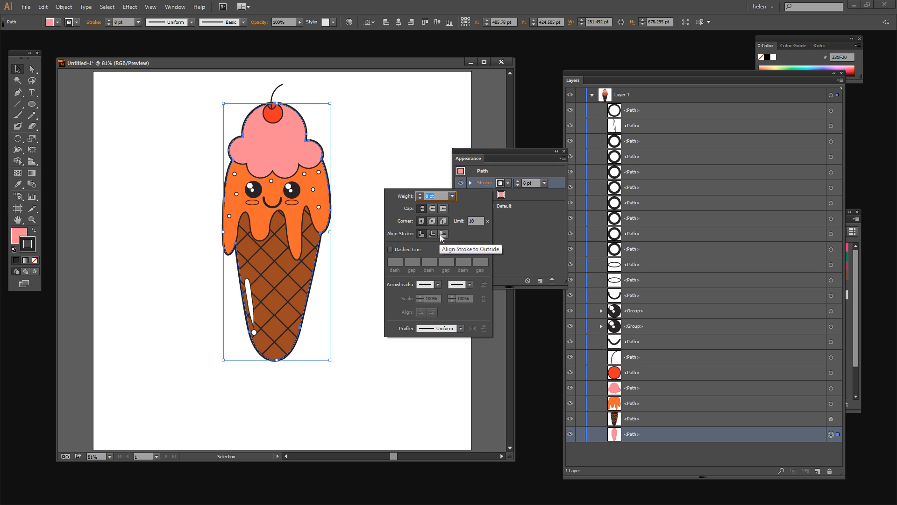
pyautogui.click(441, 234)
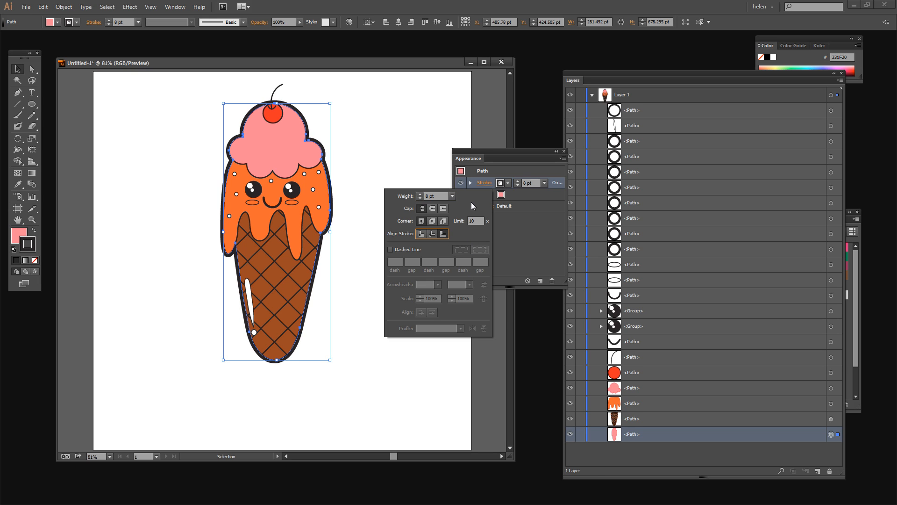
pyautogui.click(420, 198)
pyautogui.click(420, 198)
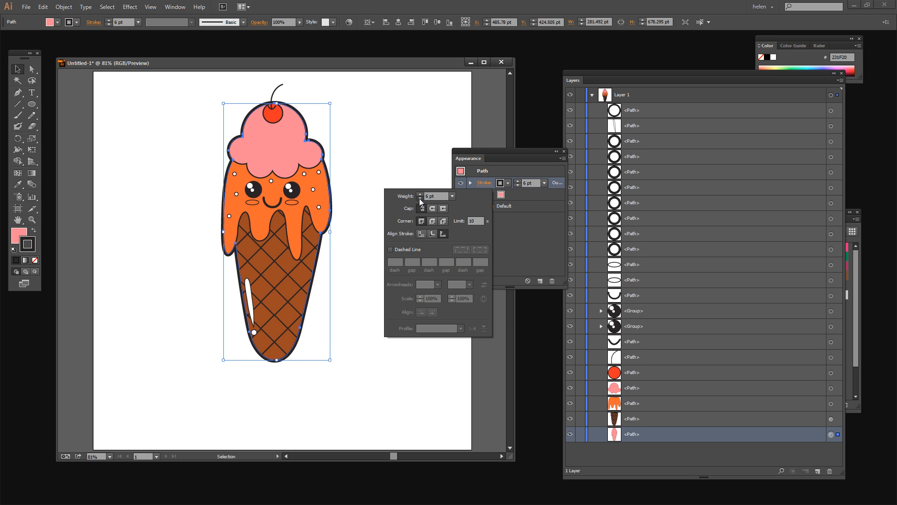
pyautogui.click(420, 199)
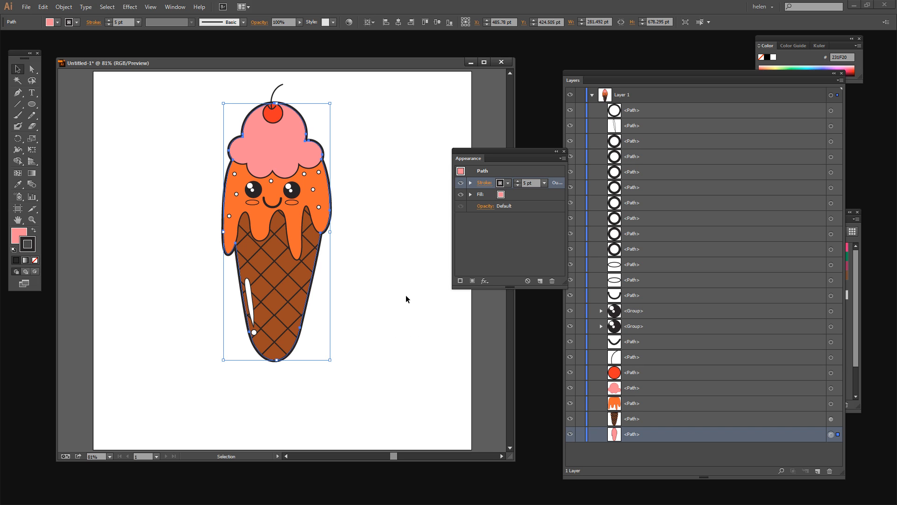
pyautogui.click(406, 296)
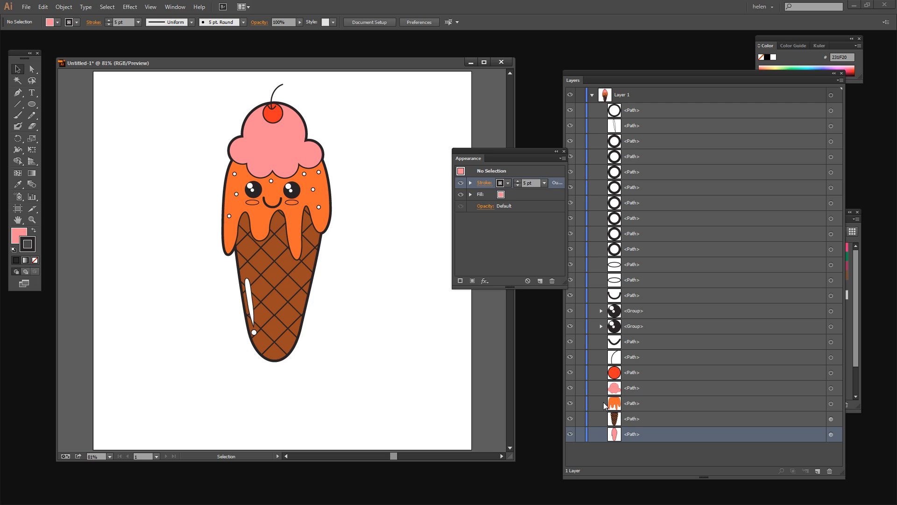
# - Toggle the silhouette's visibility repeatedly to compare the artwork with and without its thick outline
pyautogui.click(570, 434)
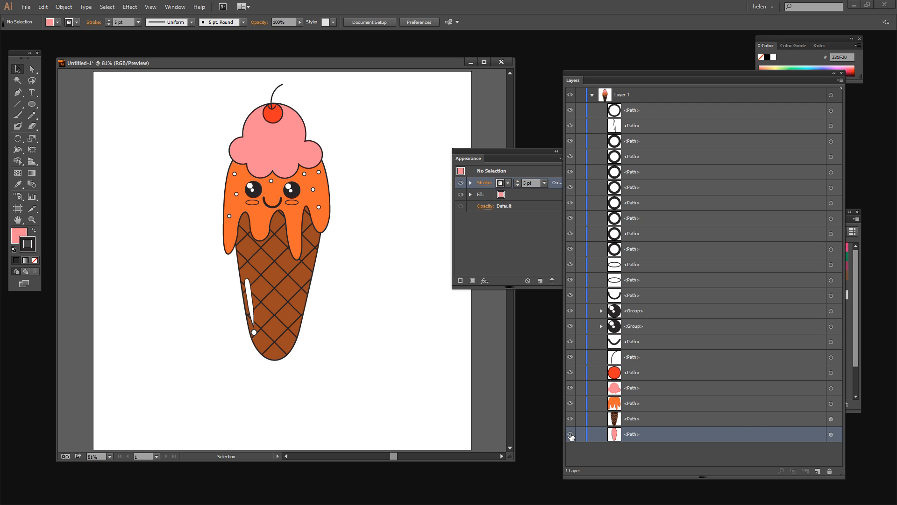
pyautogui.click(570, 434)
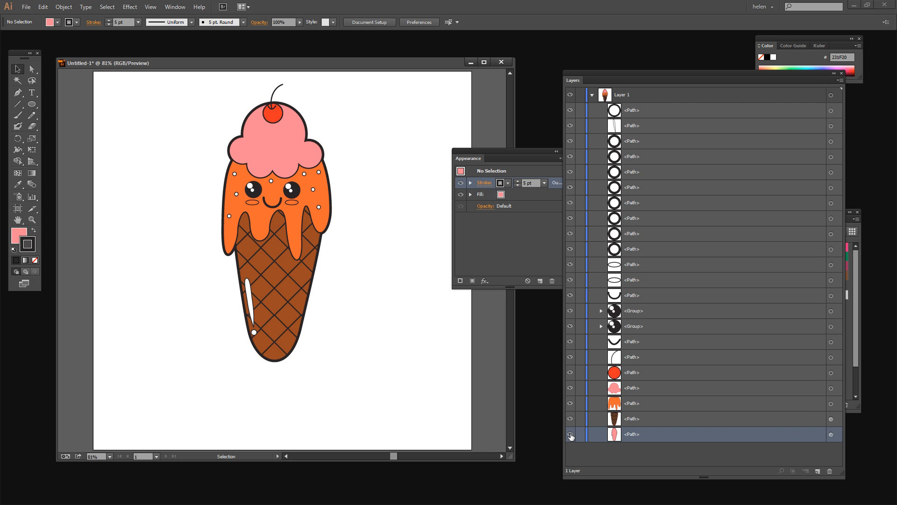
pyautogui.click(570, 434)
pyautogui.click(570, 434)
pyautogui.click(570, 434)
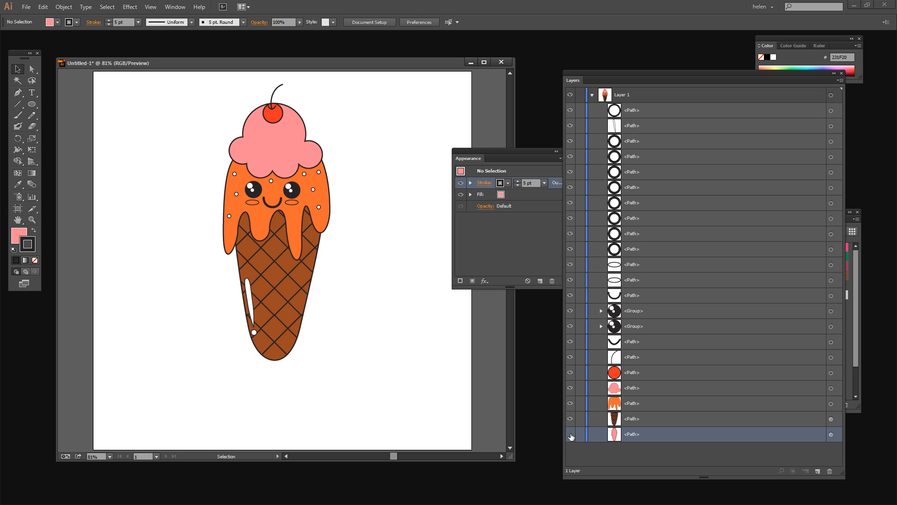
pyautogui.click(570, 434)
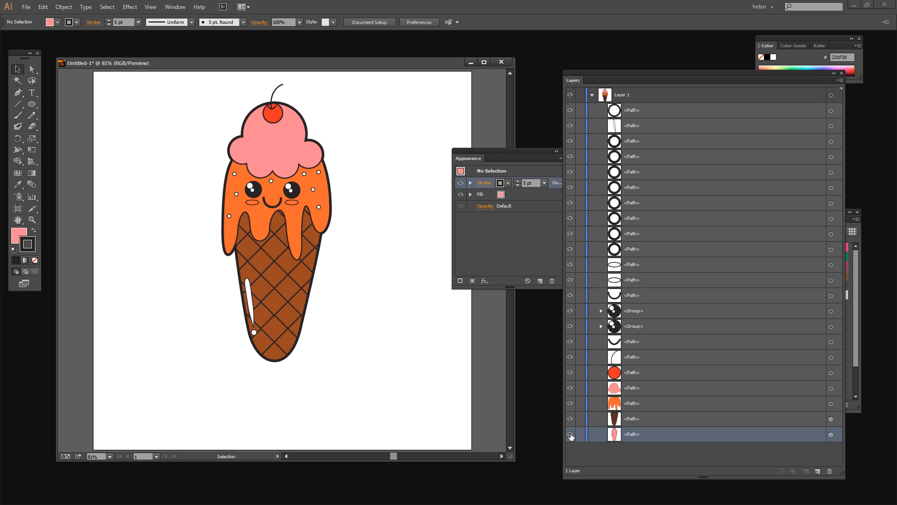
# - Copy the cherry stem, paste it in place, and move the copy directly above the silhouette in the stacking order
pyautogui.click(277, 91)
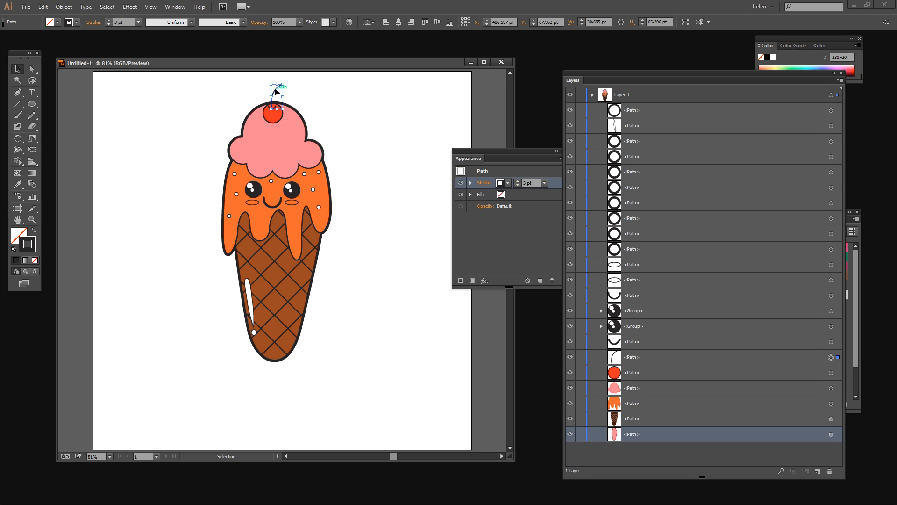
pyautogui.click(45, 9)
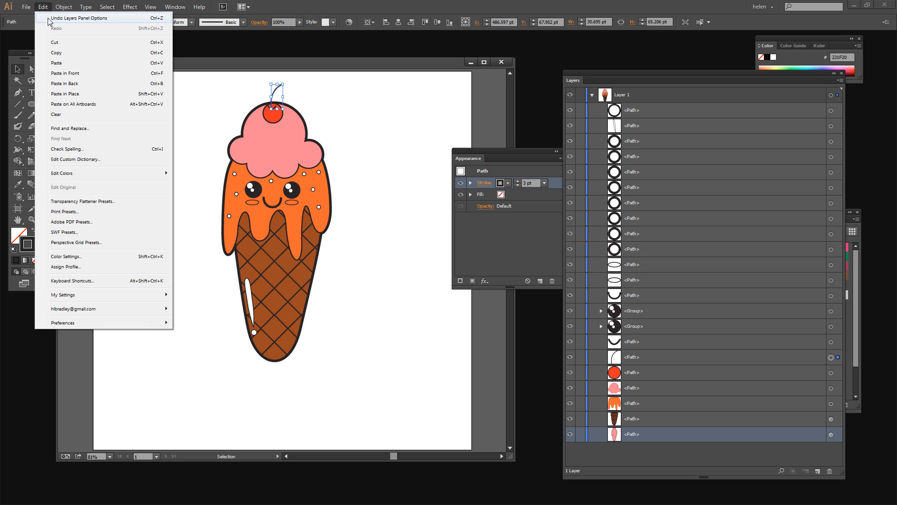
pyautogui.click(56, 52)
pyautogui.click(43, 8)
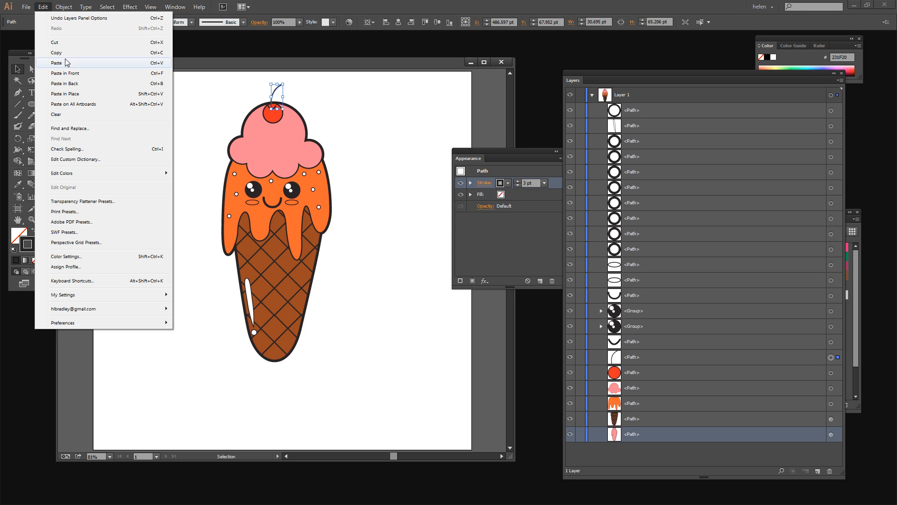
pyautogui.click(70, 94)
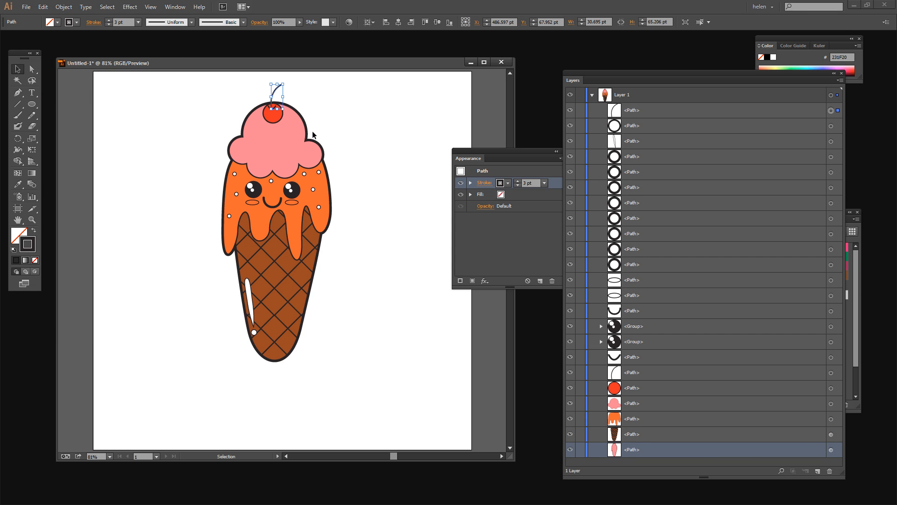
pyautogui.click(631, 109)
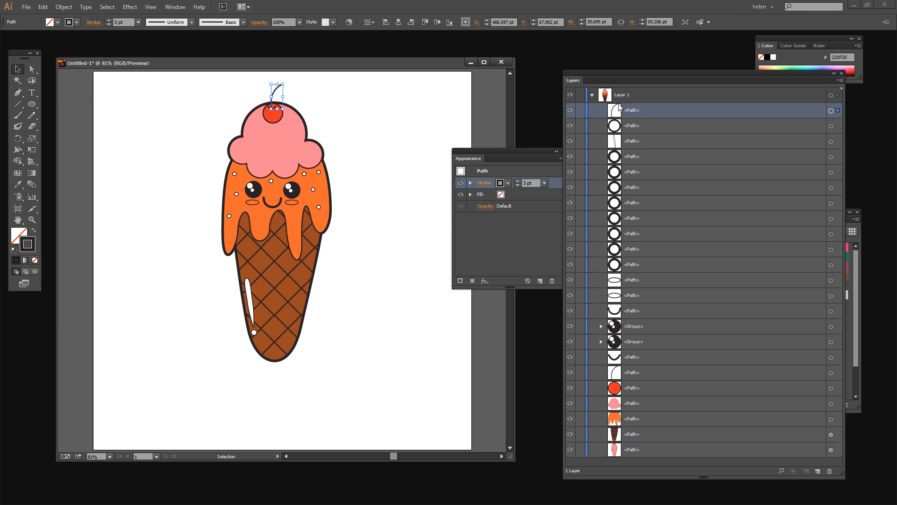
pyautogui.moveTo(652, 109); pyautogui.dragTo(643, 441)
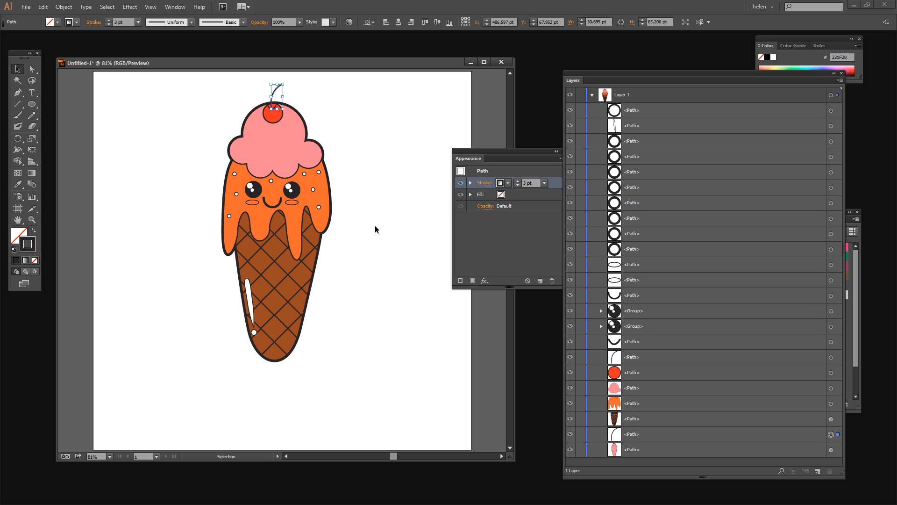
pyautogui.click(333, 135)
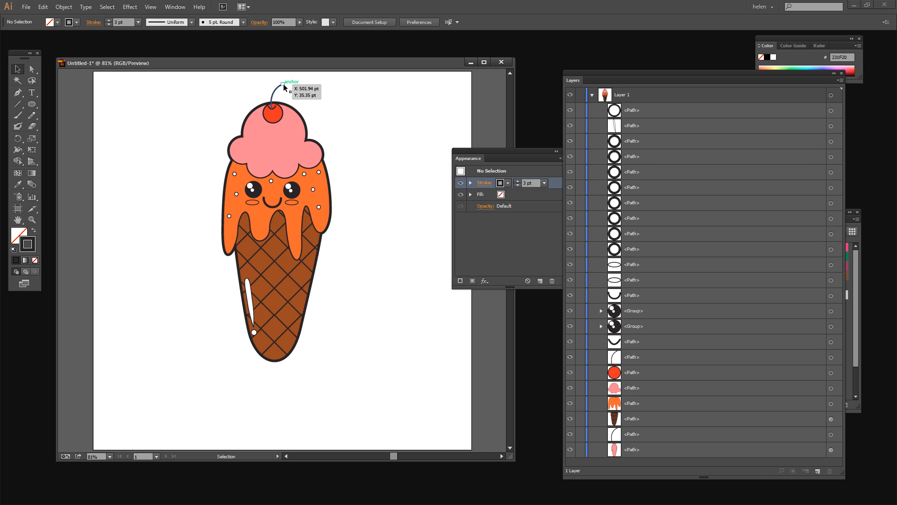
# - Increase the stroke weight of the stem copy behind the artwork to give the stem a thicker outline
pyautogui.click(830, 434)
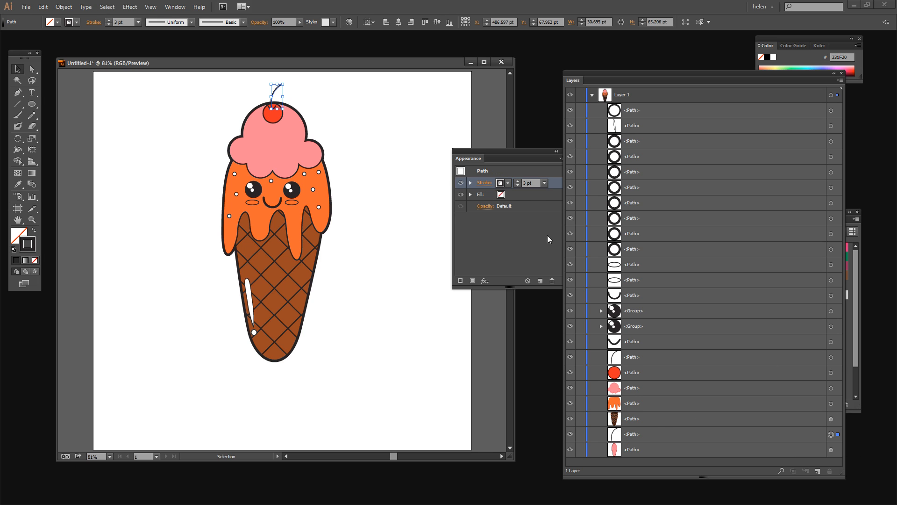
pyautogui.click(517, 181)
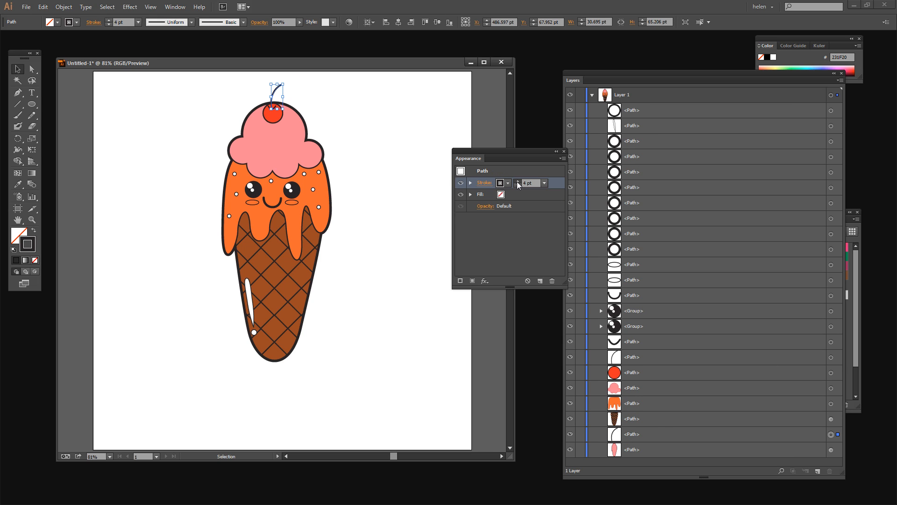
pyautogui.click(516, 182)
pyautogui.click(517, 182)
pyautogui.click(251, 83)
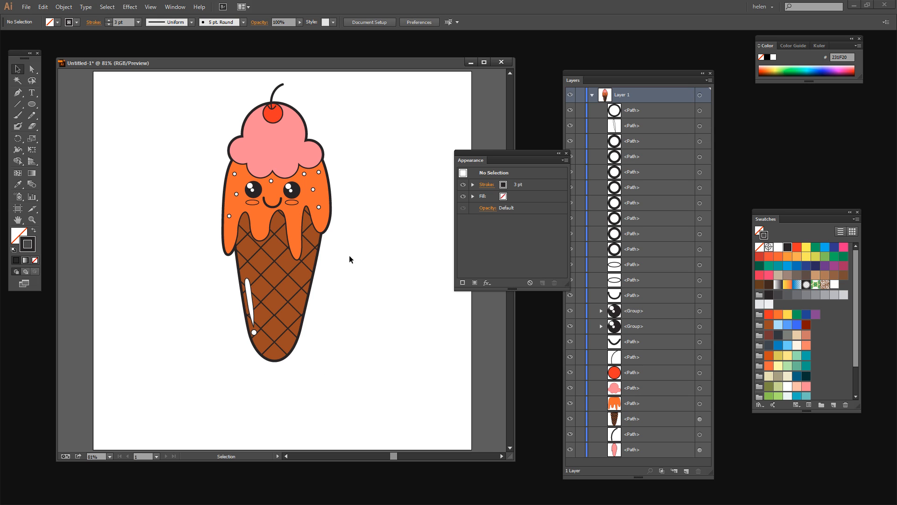
# - Add a second stroke in muted salmon pink to the merged silhouette and remove the silhouette's fill
pyautogui.click(700, 449)
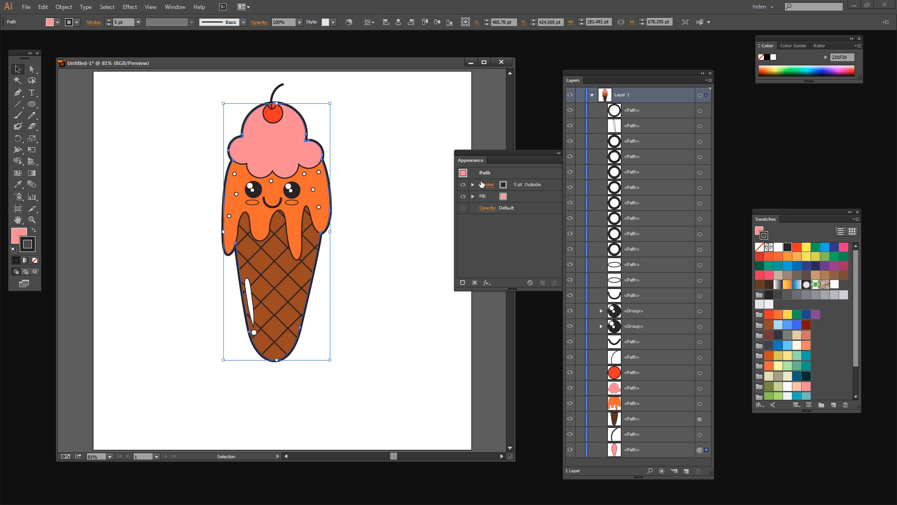
pyautogui.click(462, 283)
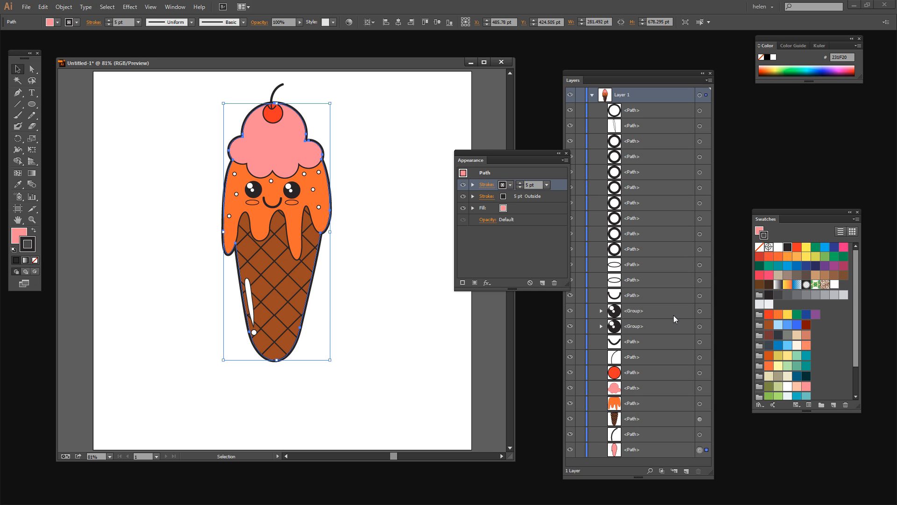
pyautogui.click(806, 335)
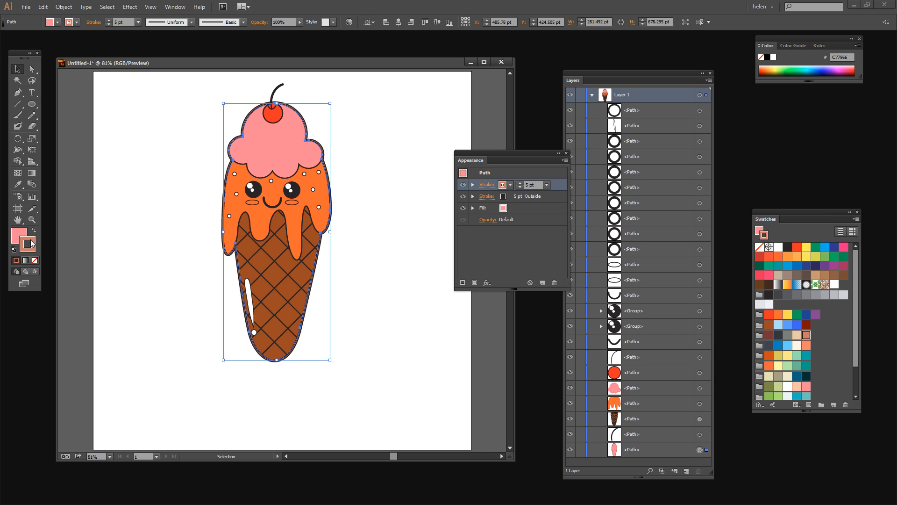
pyautogui.click(18, 236)
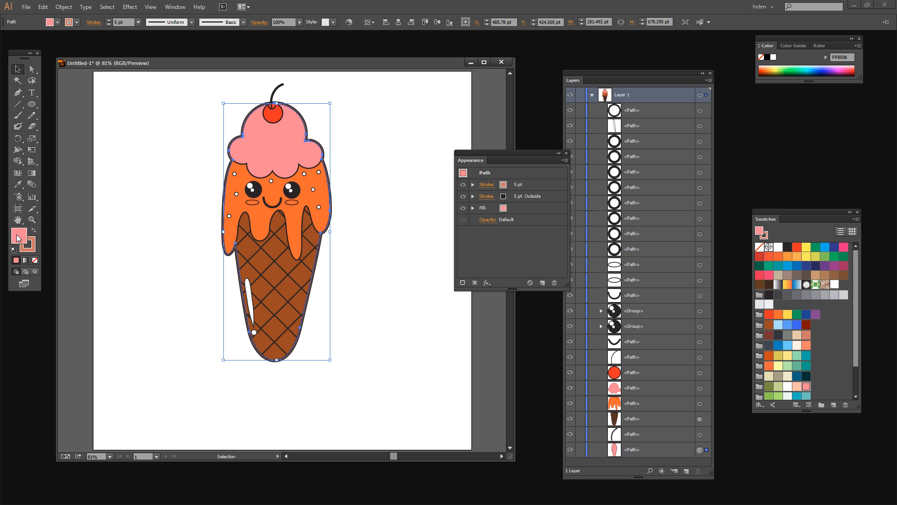
pyautogui.click(35, 261)
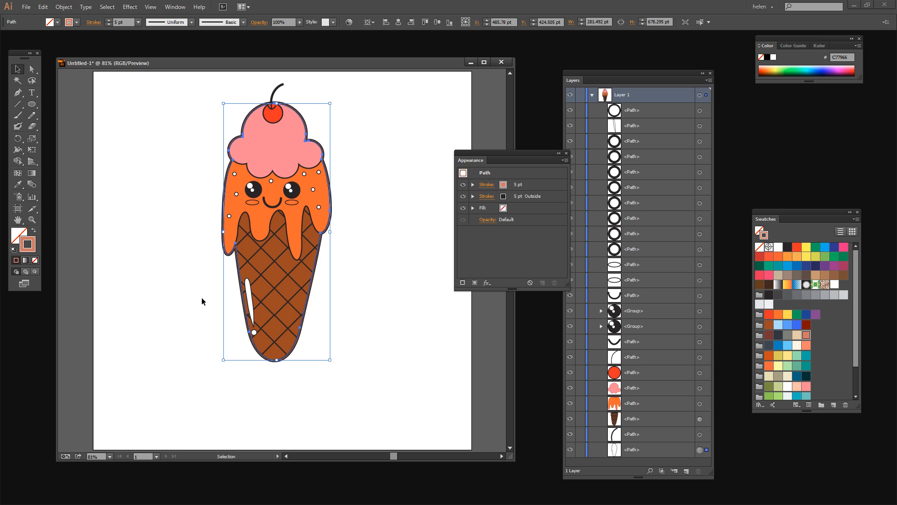
# - Align the silhouette's salmon stroke to the outside and set its weight to 27 pt
pyautogui.click(485, 185)
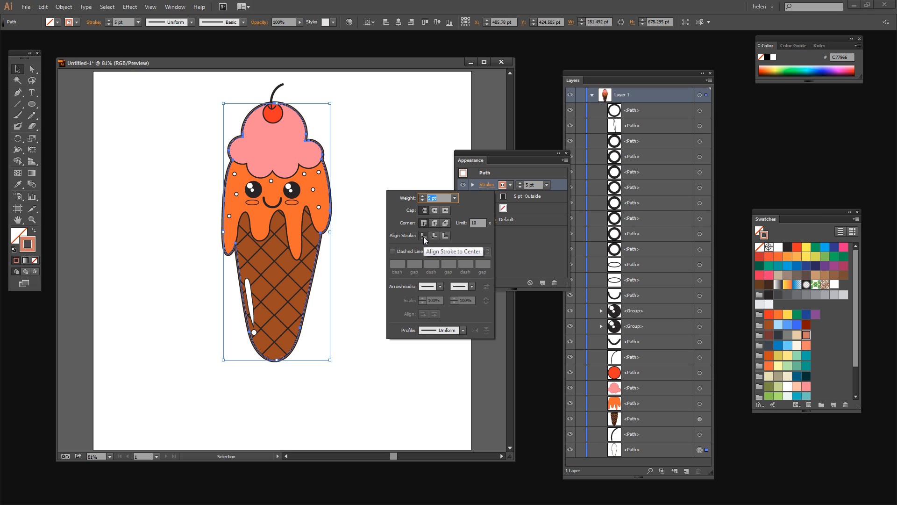
pyautogui.click(447, 235)
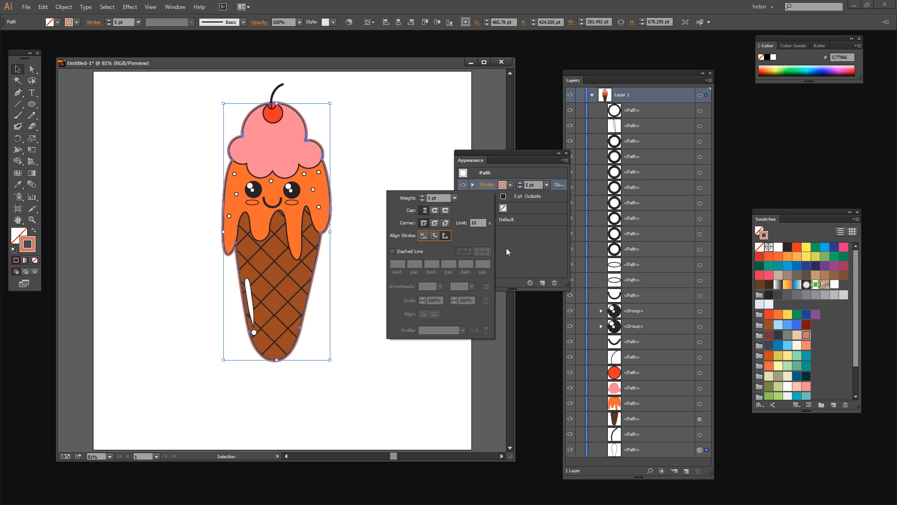
pyautogui.click(422, 196)
pyautogui.click(422, 196)
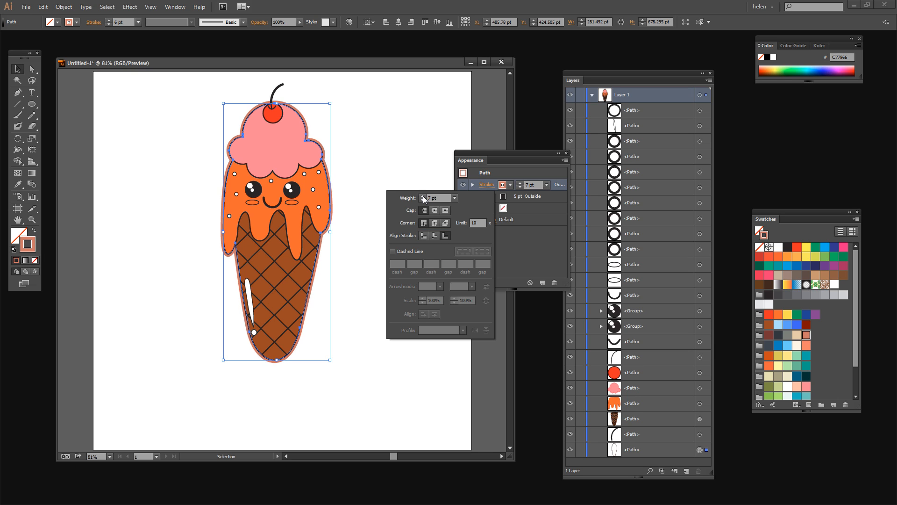
pyautogui.click(422, 196)
pyautogui.click(422, 196)
pyautogui.click(422, 196)
pyautogui.click(423, 196)
pyautogui.click(423, 196)
pyautogui.click(422, 196)
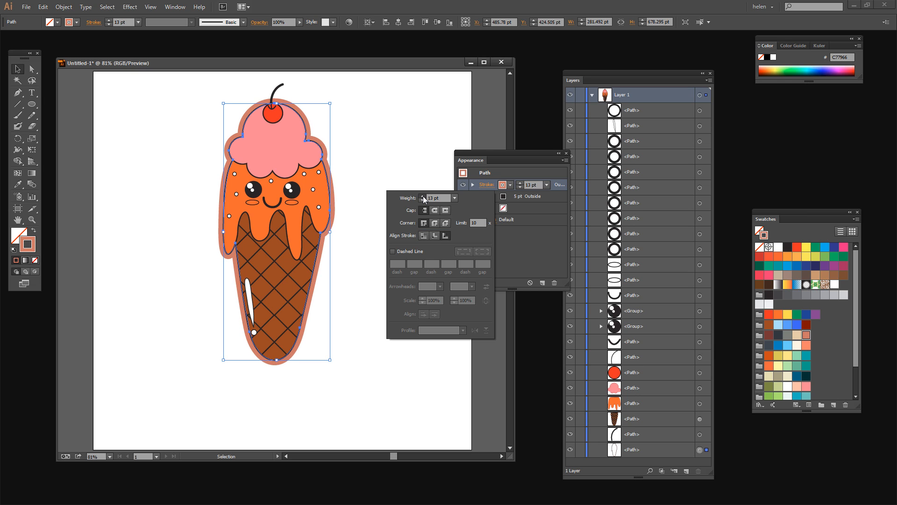
pyautogui.click(423, 196)
pyautogui.click(422, 195)
pyautogui.click(423, 195)
pyautogui.click(422, 195)
pyautogui.click(422, 196)
pyautogui.click(422, 196)
pyautogui.click(422, 196)
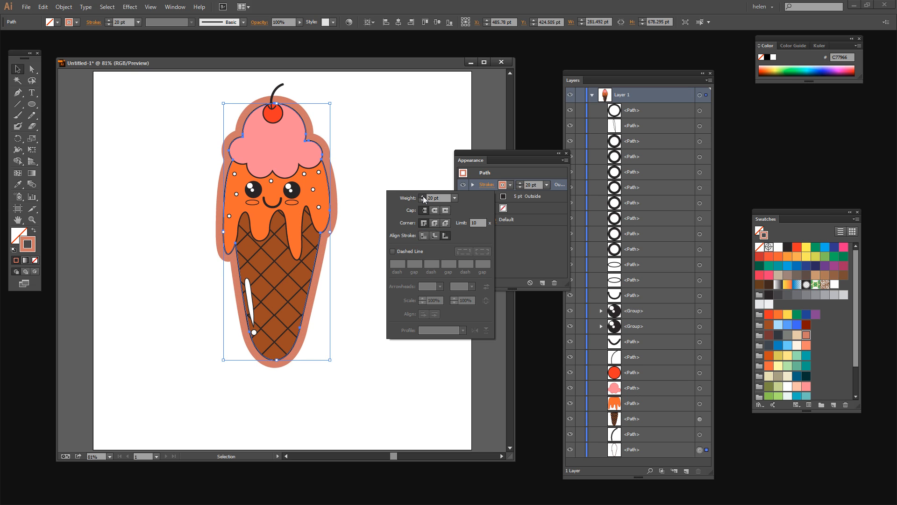
pyautogui.click(423, 196)
pyautogui.click(422, 195)
pyautogui.click(423, 195)
pyautogui.click(422, 195)
pyautogui.click(422, 195)
pyautogui.click(422, 196)
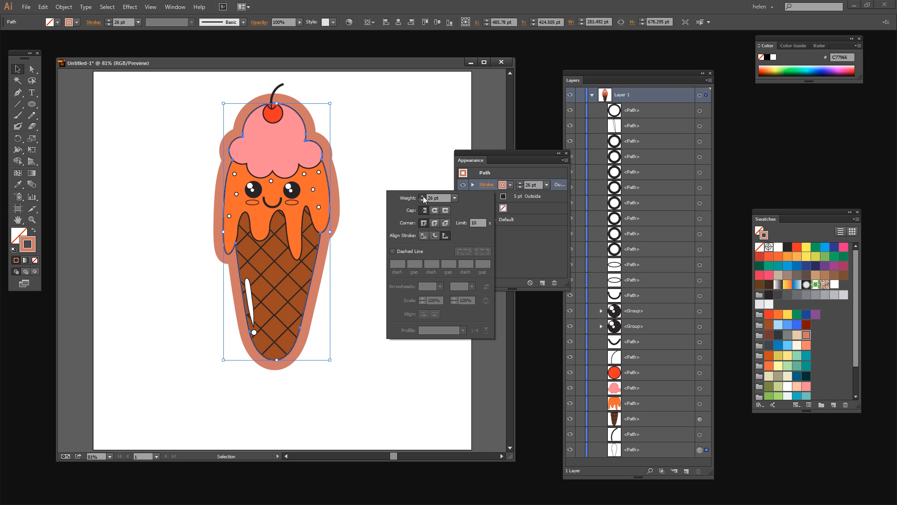
pyautogui.click(423, 196)
pyautogui.click(523, 248)
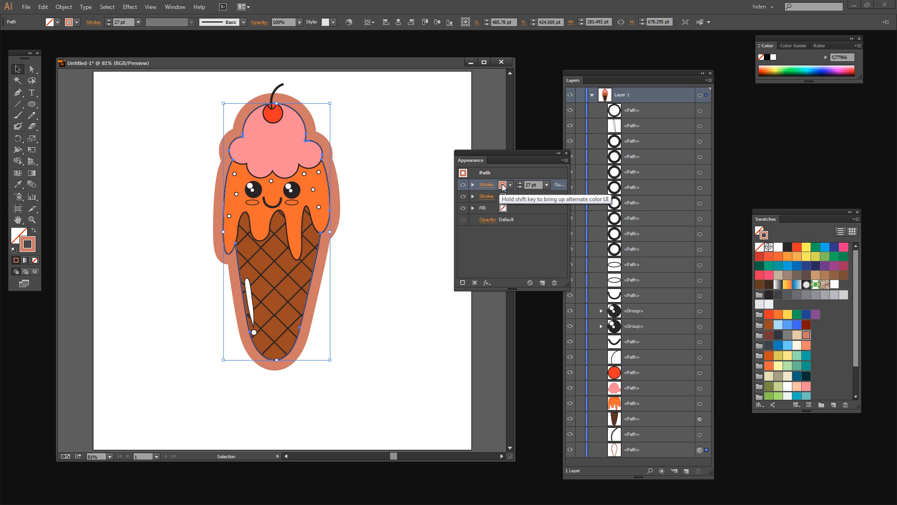
# - Lower the opacity of the silhouette's salmon stroke to 49%, leaving the dark stroke's opacity alone
pyautogui.click(472, 185)
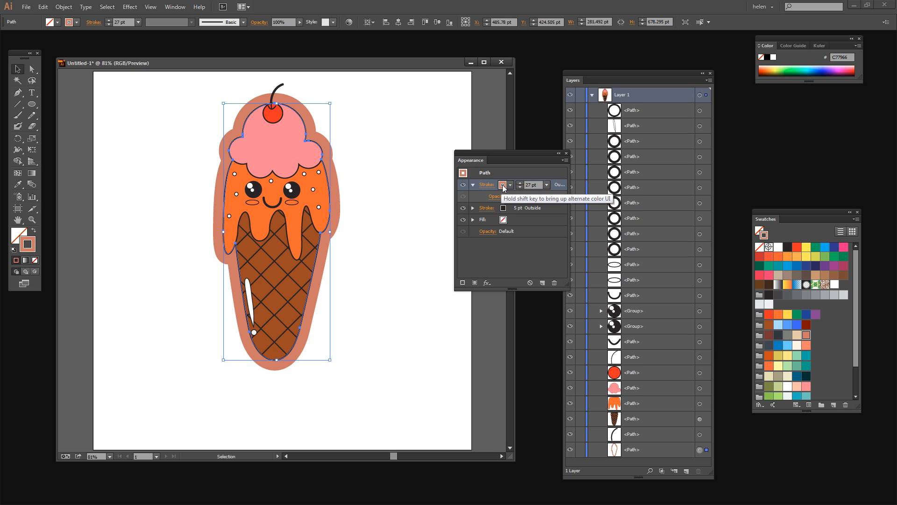
pyautogui.click(489, 199)
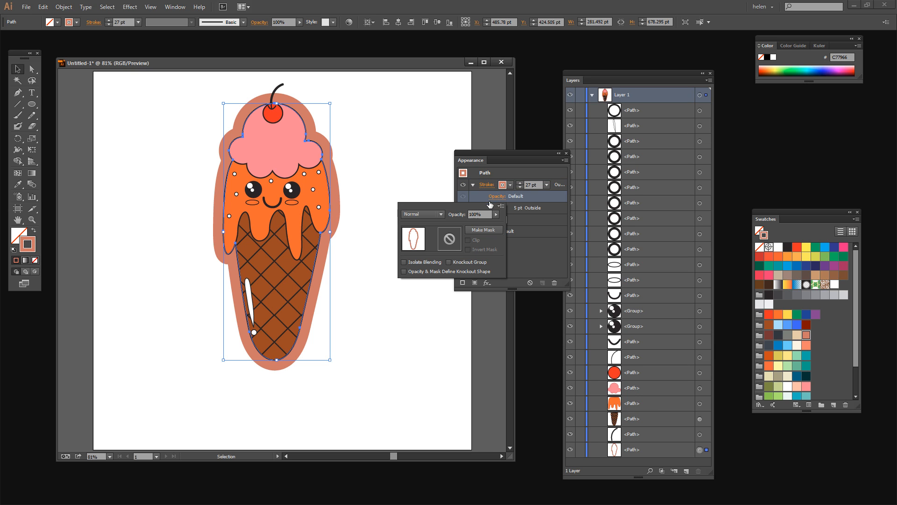
pyautogui.click(495, 214)
pyautogui.moveTo(496, 223); pyautogui.dragTo(481, 225)
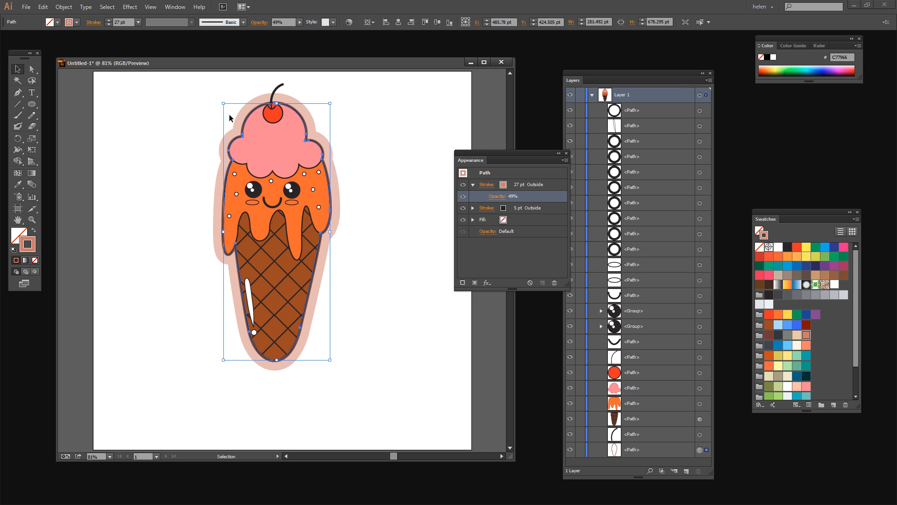
pyautogui.click(366, 334)
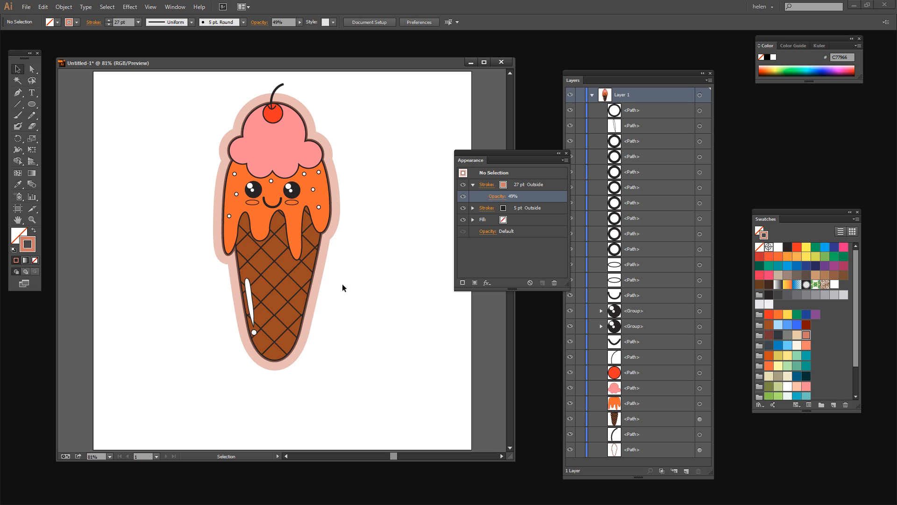
# - Move the silhouette's dark 5 pt stroke above the salmon stroke in its appearance order
pyautogui.click(699, 450)
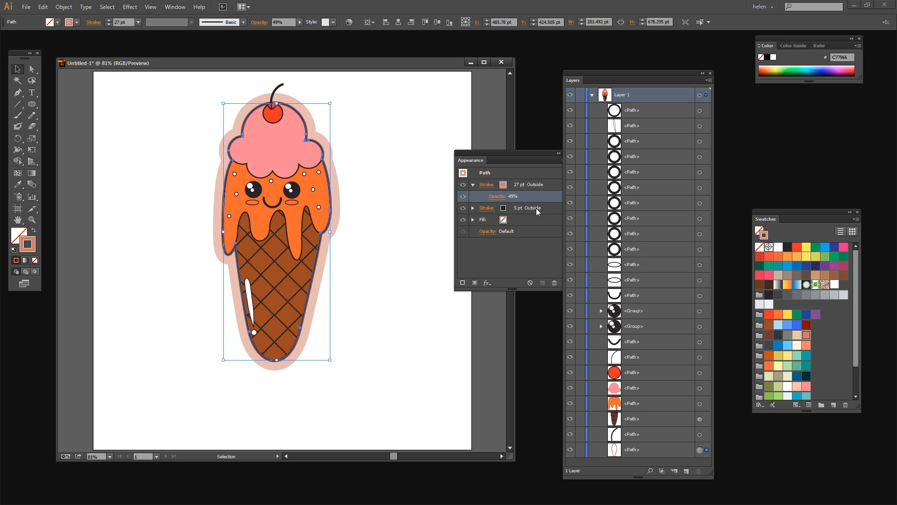
pyautogui.moveTo(540, 209); pyautogui.dragTo(538, 184)
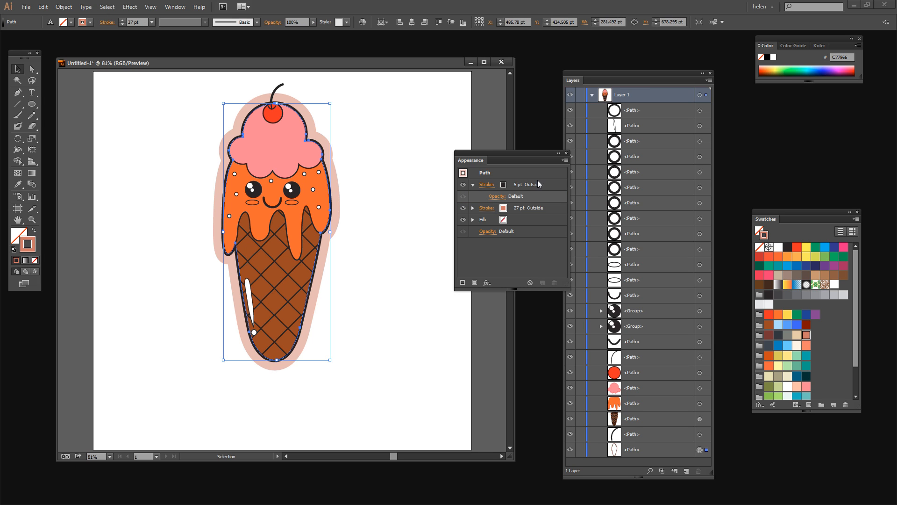
pyautogui.click(414, 344)
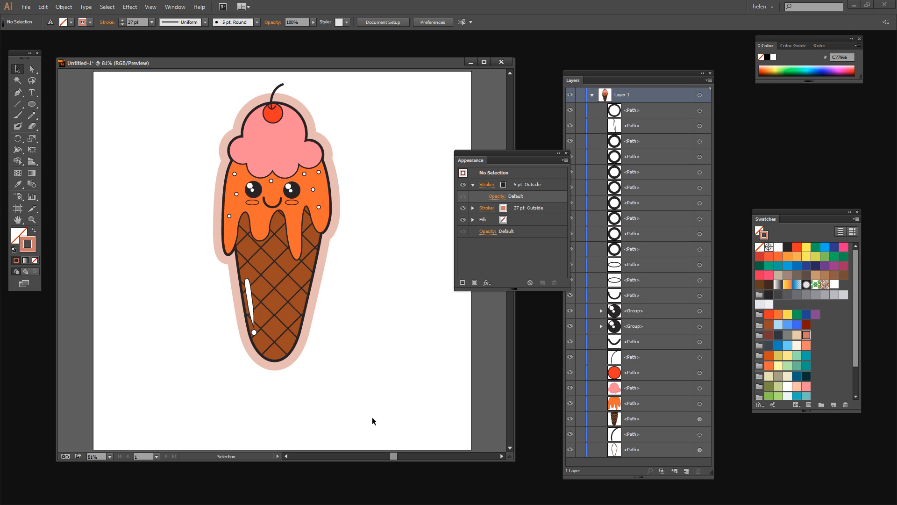
# - Select all parts of the ice cream artwork and group them
pyautogui.moveTo(368, 415); pyautogui.dragTo(179, 101)
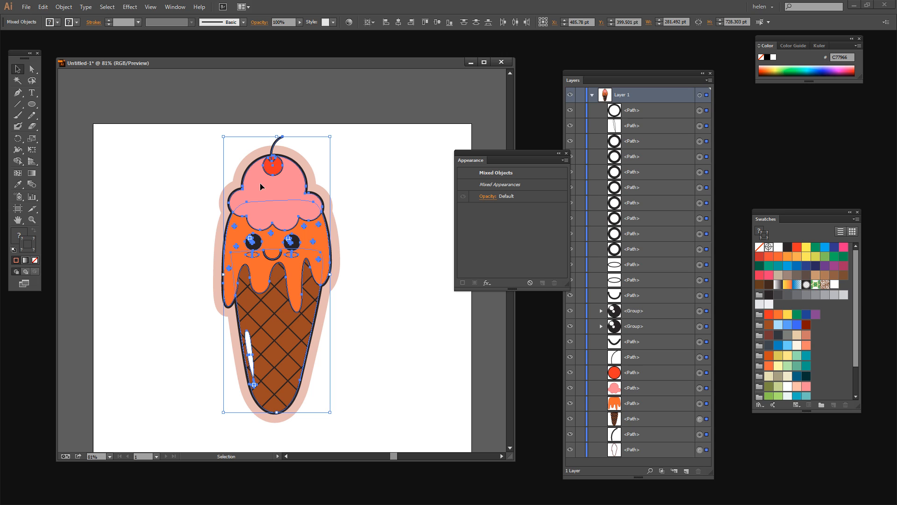
pyautogui.click(63, 7)
pyautogui.click(82, 52)
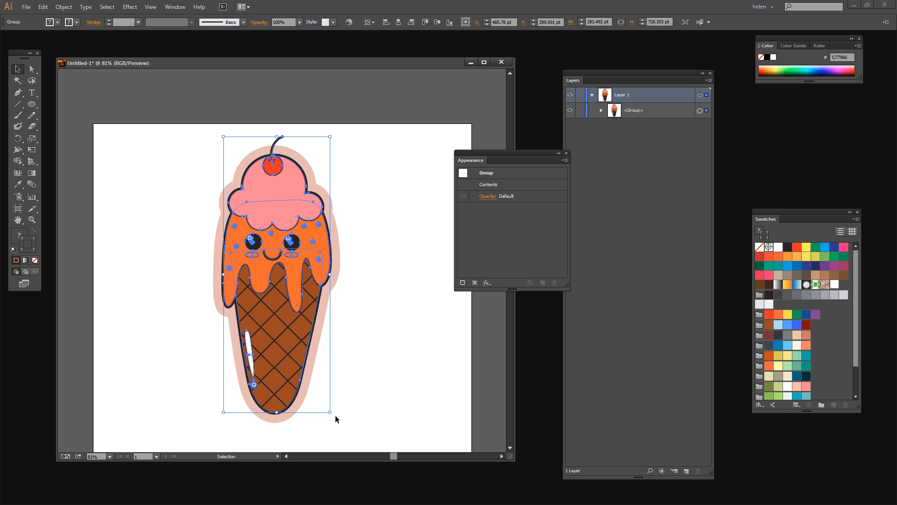
# - Tilt the grouped ice cream slightly counter-clockwise, shift it down a little, and move the Appearance panel away from the artboard
pyautogui.moveTo(334, 415); pyautogui.dragTo(358, 395)
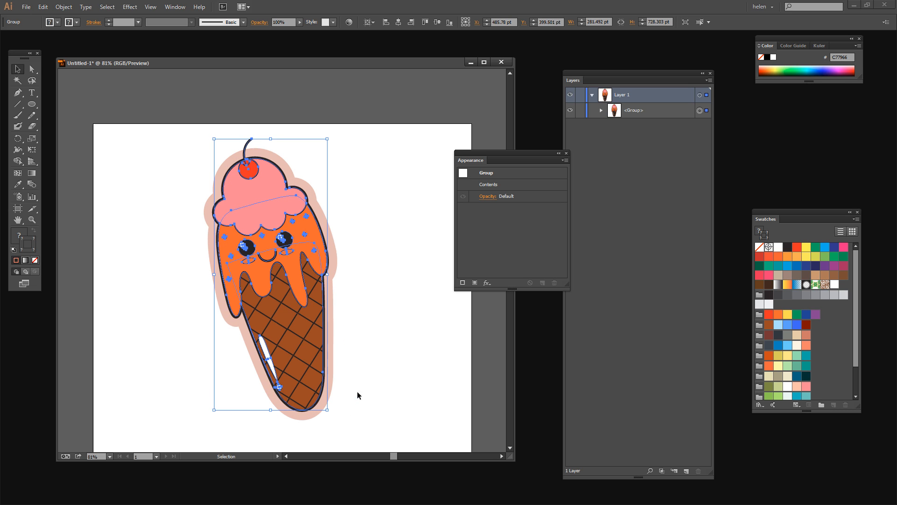
pyautogui.moveTo(272, 283); pyautogui.dragTo(273, 301)
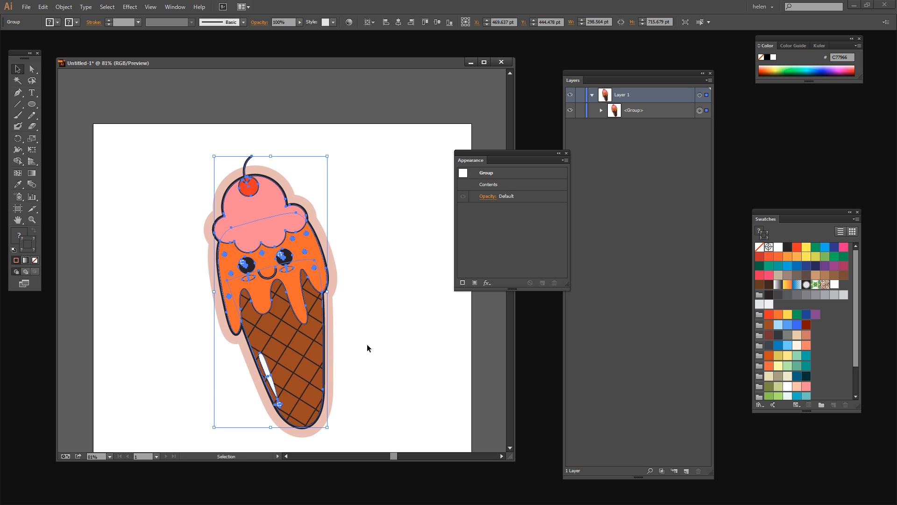
pyautogui.moveTo(481, 151); pyautogui.dragTo(584, 178)
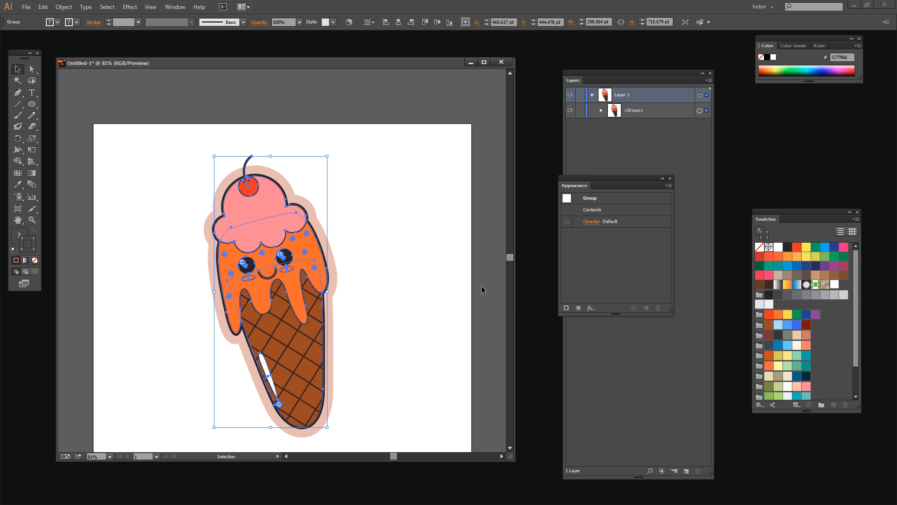
pyautogui.click(429, 257)
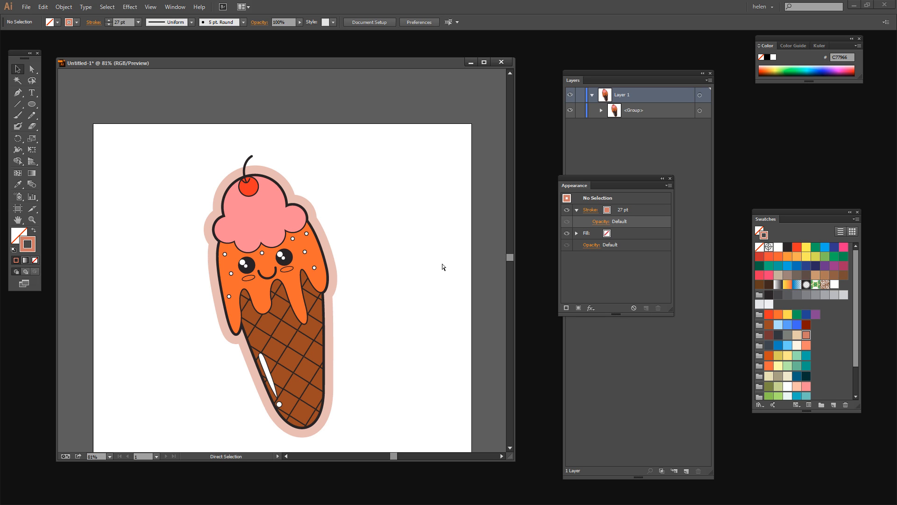
pyautogui.scroll(-2, 442, 263)
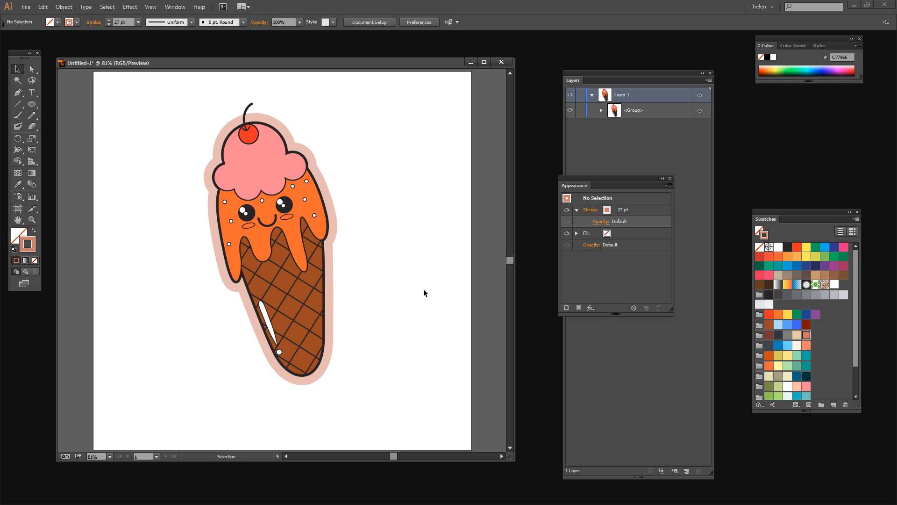